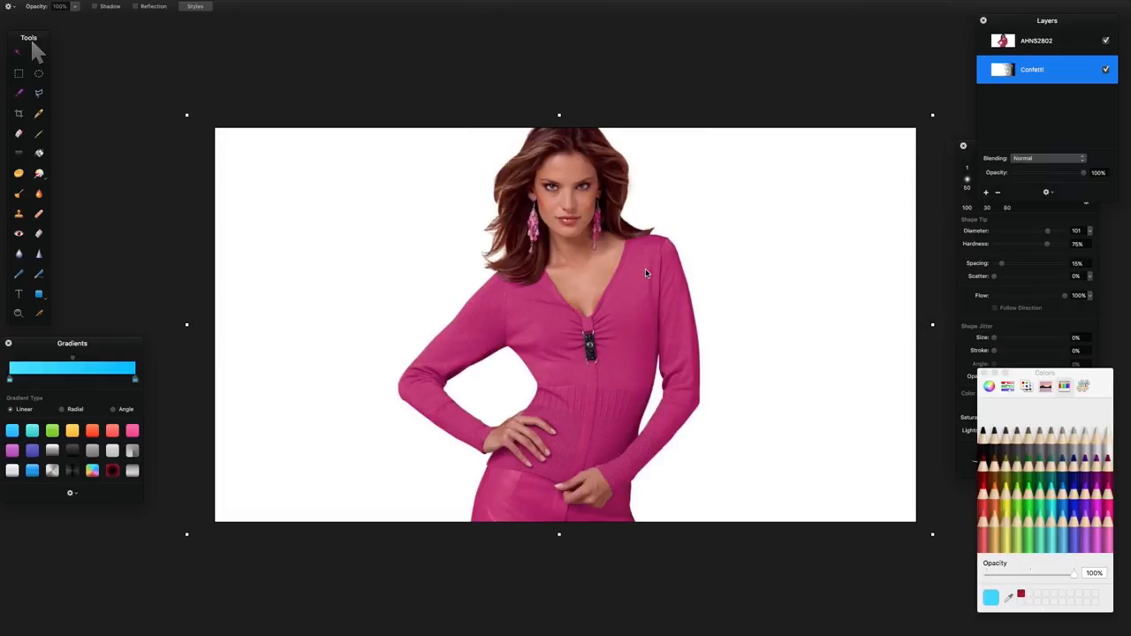
Step: Toggle the AHNS2802 photo layer's visibility to inspect the Confetti layer beneath it
{"action": "left_click", "coordinate": [1105, 42]}
{"action": "left_click", "coordinate": [1104, 42]}
{"action": "left_click", "coordinate": [1105, 41]}
{"action": "left_click", "coordinate": [1105, 41]}
{"action": "left_click", "coordinate": [1105, 41]}
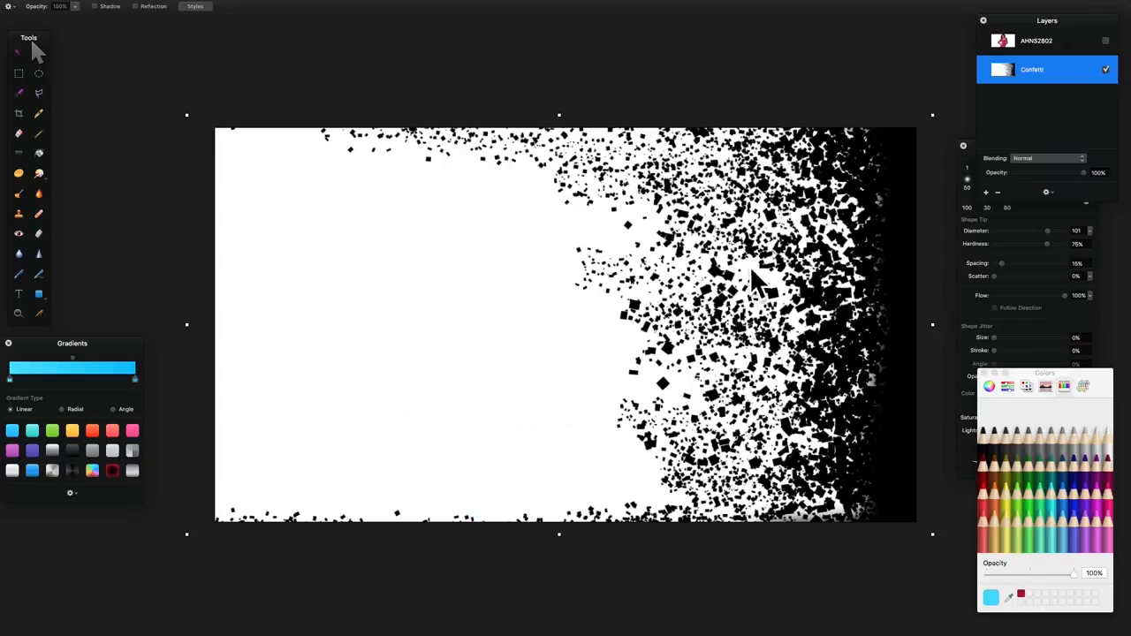
{"action": "left_click", "coordinate": [1105, 41]}
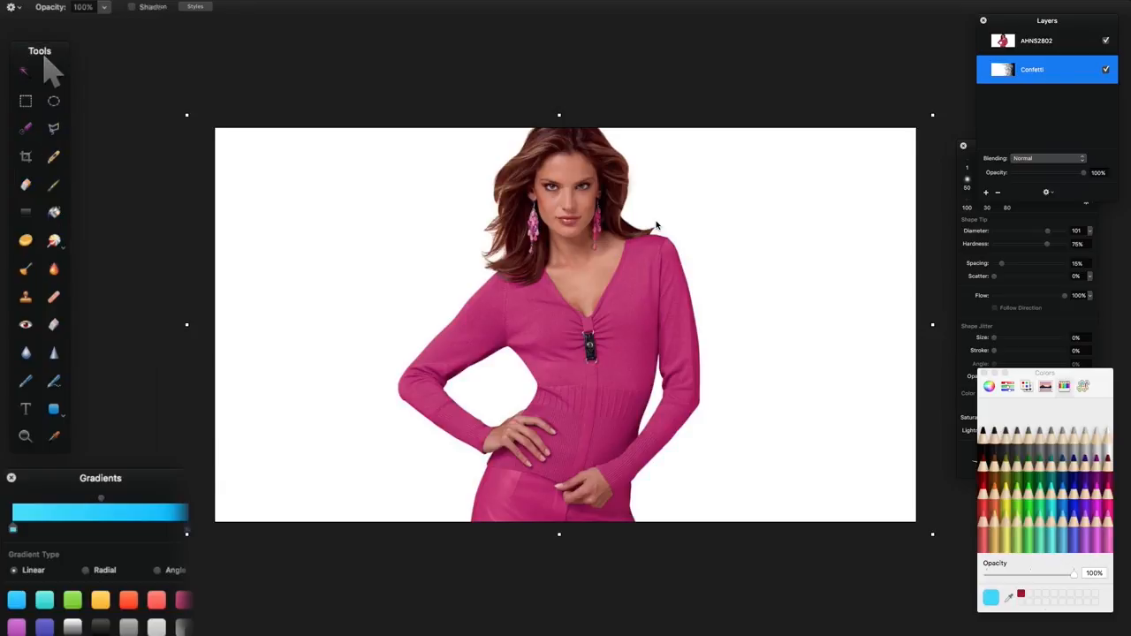
Step: Reposition the Tools palette slightly away from the canvas corner and toggle its display off and on
{"action": "left_click_drag", "start_coordinate": [33, 36], "coordinate": [57, 48]}
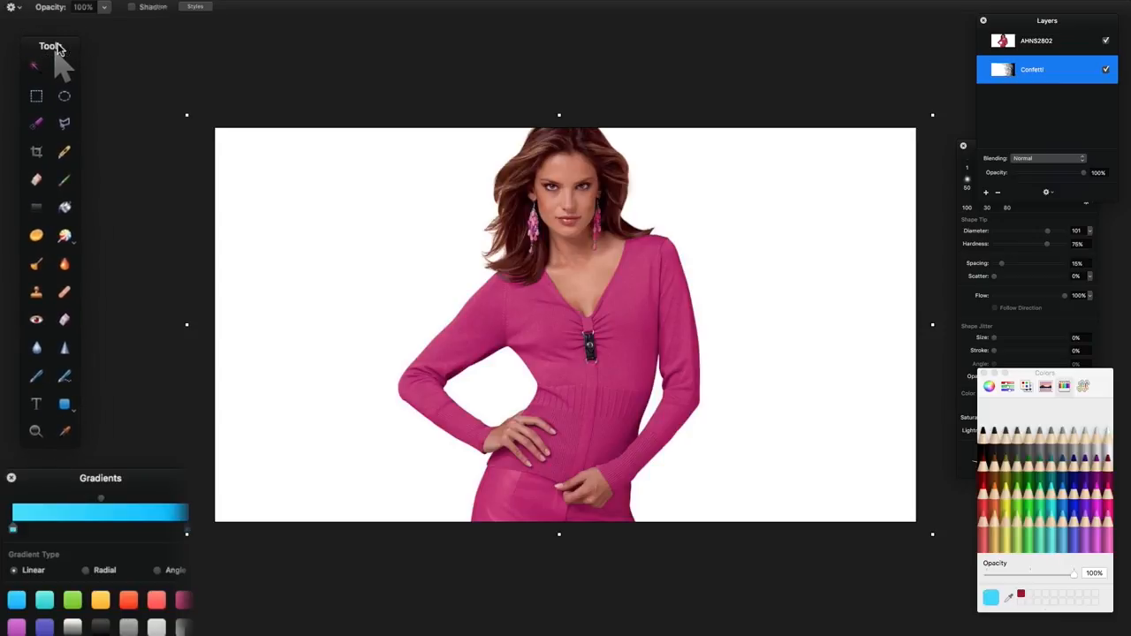
{"action": "key", "text": "super+1"}
{"action": "key", "text": "super+1"}
{"action": "key", "text": "super+1"}
{"action": "key", "text": "super+1"}
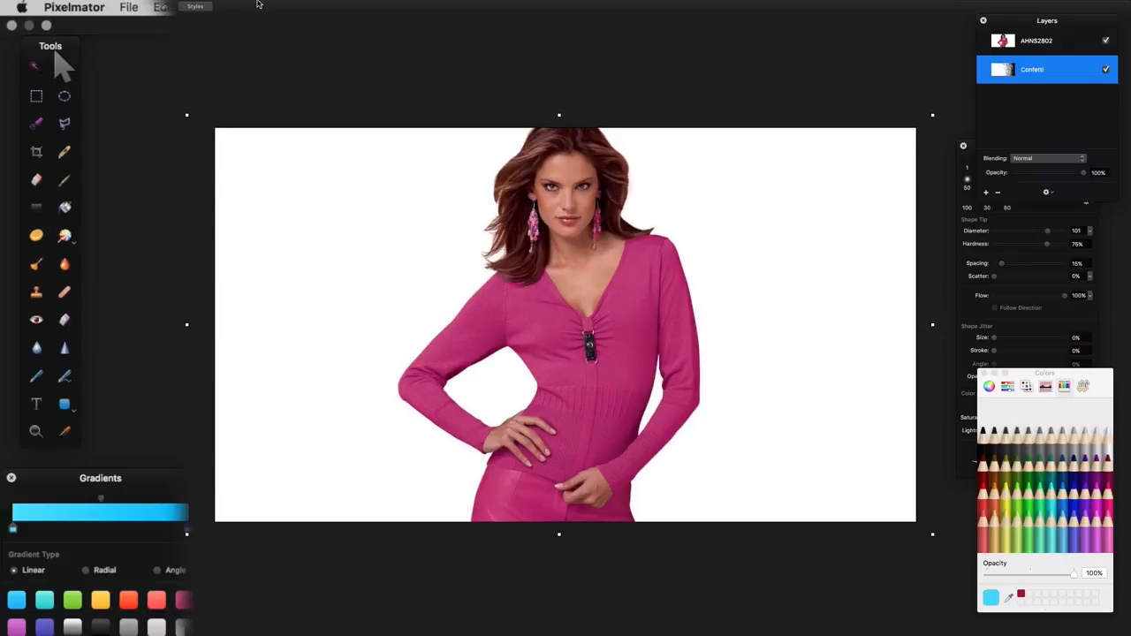
{"action": "left_click", "coordinate": [210, 6]}
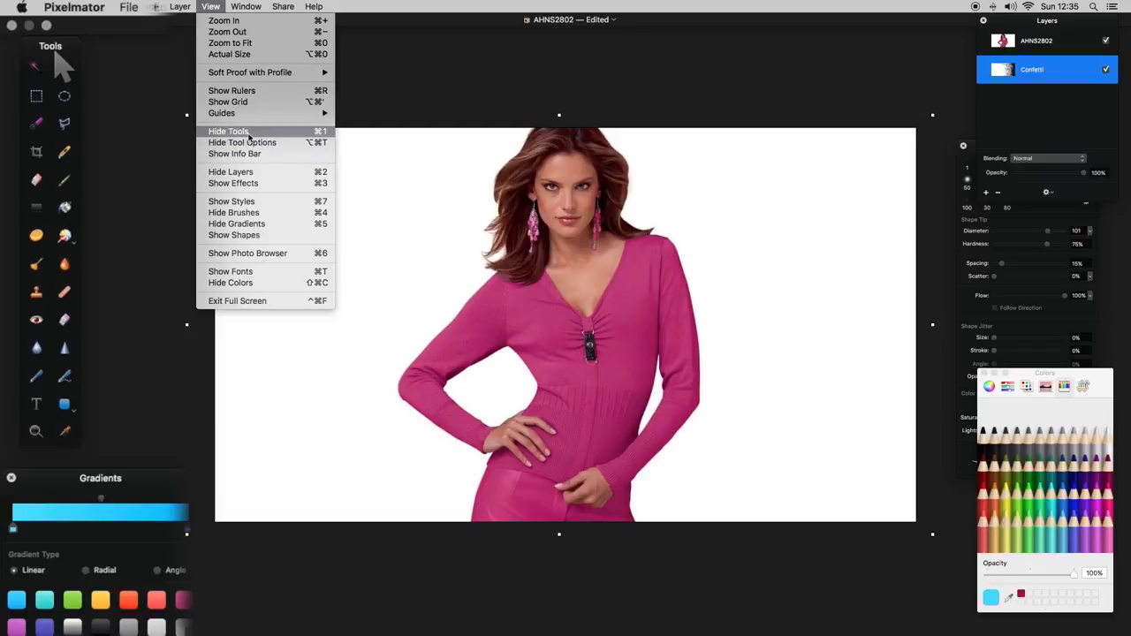
{"action": "left_click", "coordinate": [212, 130]}
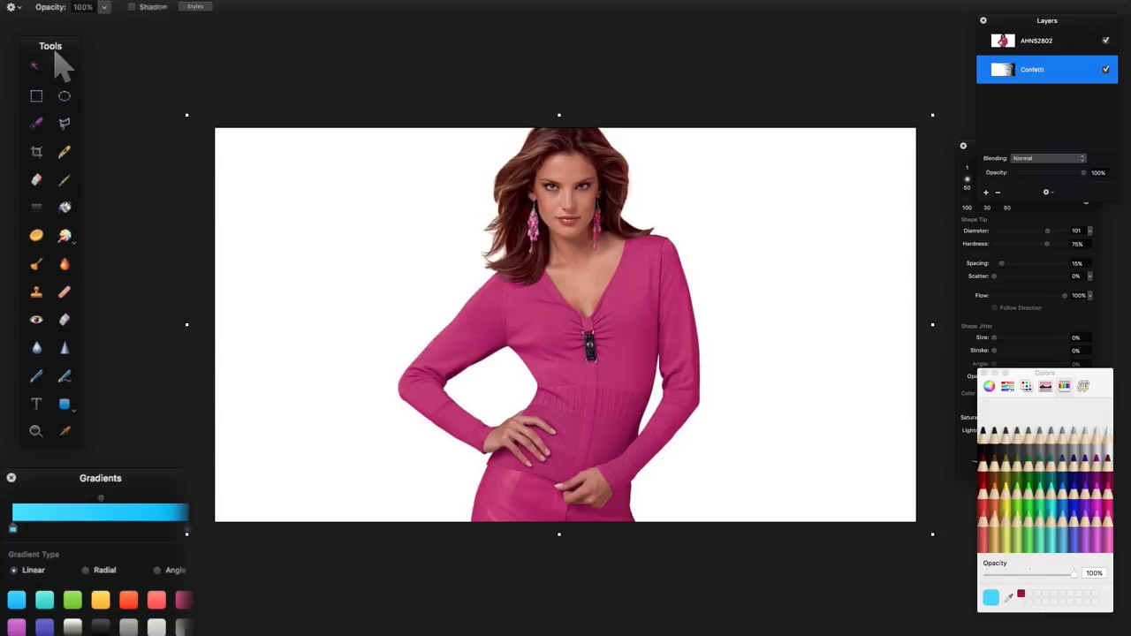
Step: Choose the Warp tool and set its diameter to 184 px and strength to 73%
{"action": "left_click", "coordinate": [70, 239]}
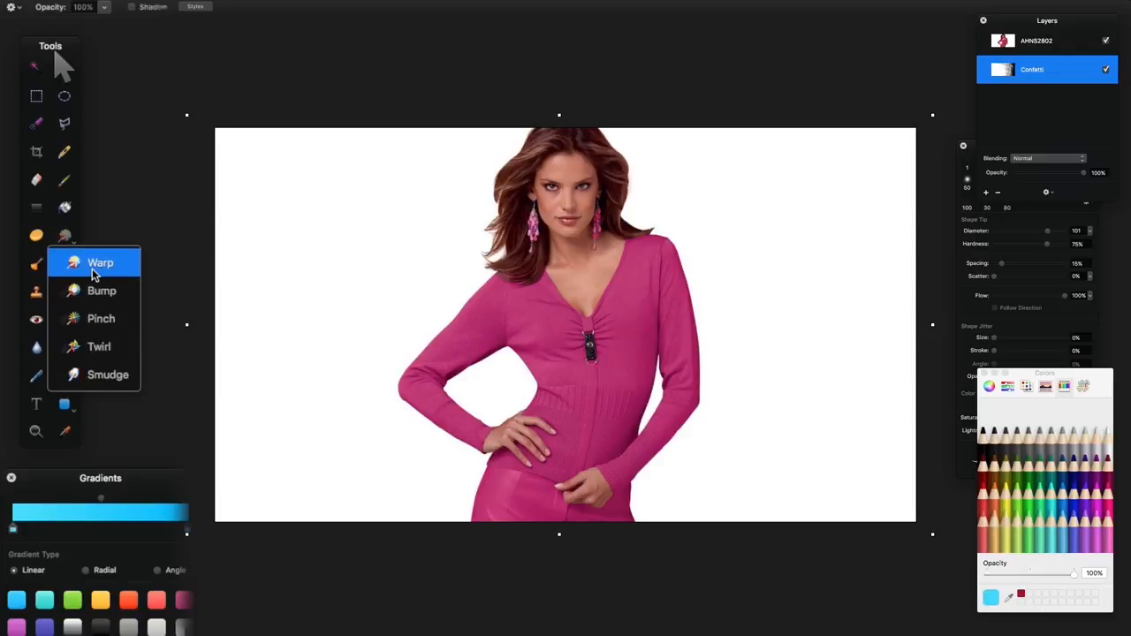
{"action": "left_click", "coordinate": [92, 263]}
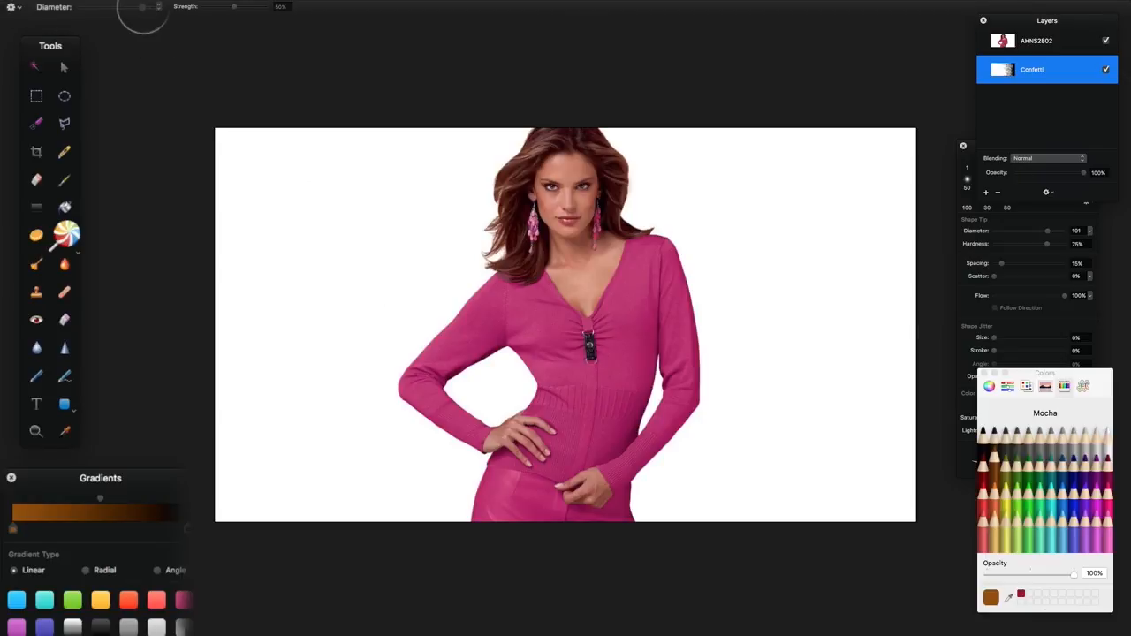
{"action": "left_click_drag", "start_coordinate": [110, 7], "coordinate": [140, 7]}
{"action": "left_click_drag", "start_coordinate": [233, 7], "coordinate": [248, 10]}
{"action": "left_click_drag", "start_coordinate": [140, 11], "coordinate": [157, 8]}
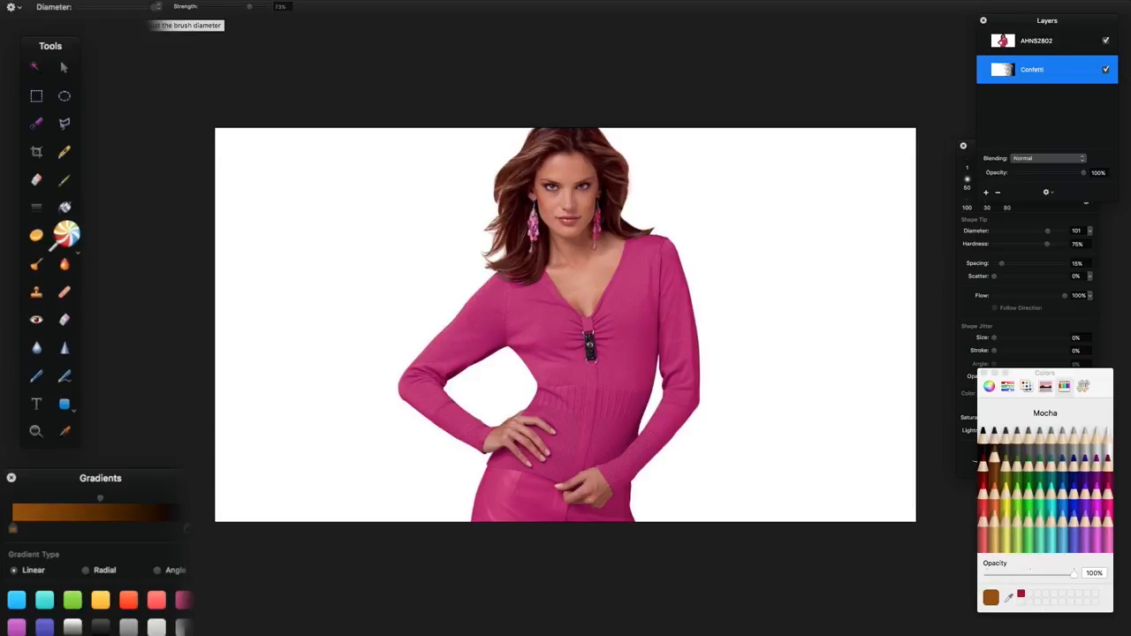
Step: Rename the AHNS2802 photo layer to "bg layer"
{"action": "left_click", "coordinate": [1037, 44]}
{"action": "left_click", "coordinate": [1030, 45]}
{"action": "type", "text": "bg layer"}
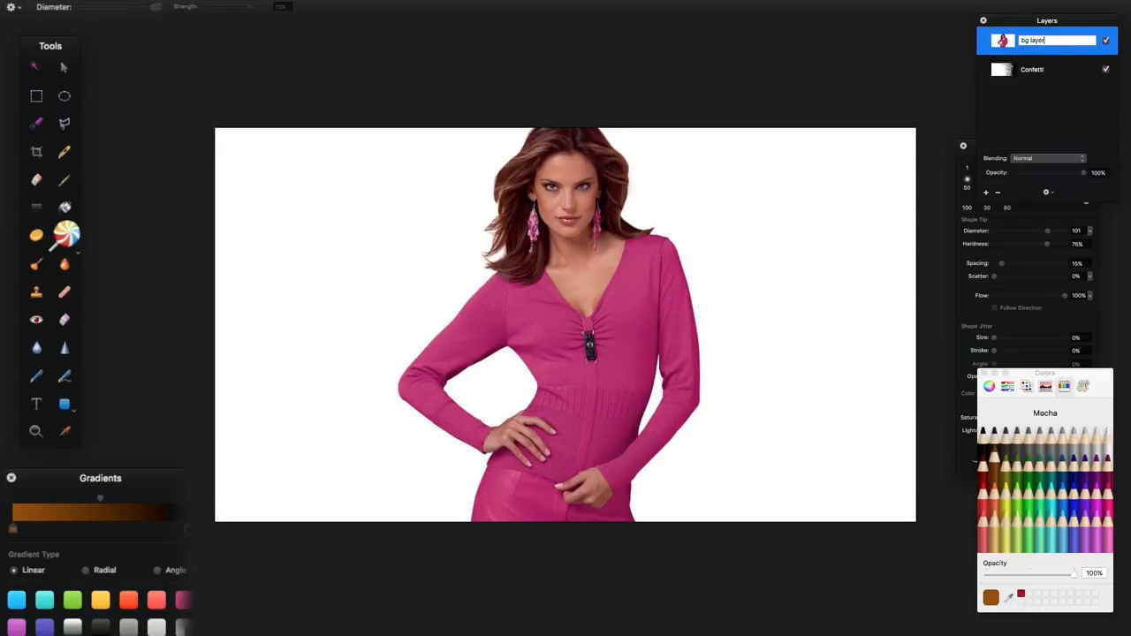
{"action": "key", "text": "Return"}
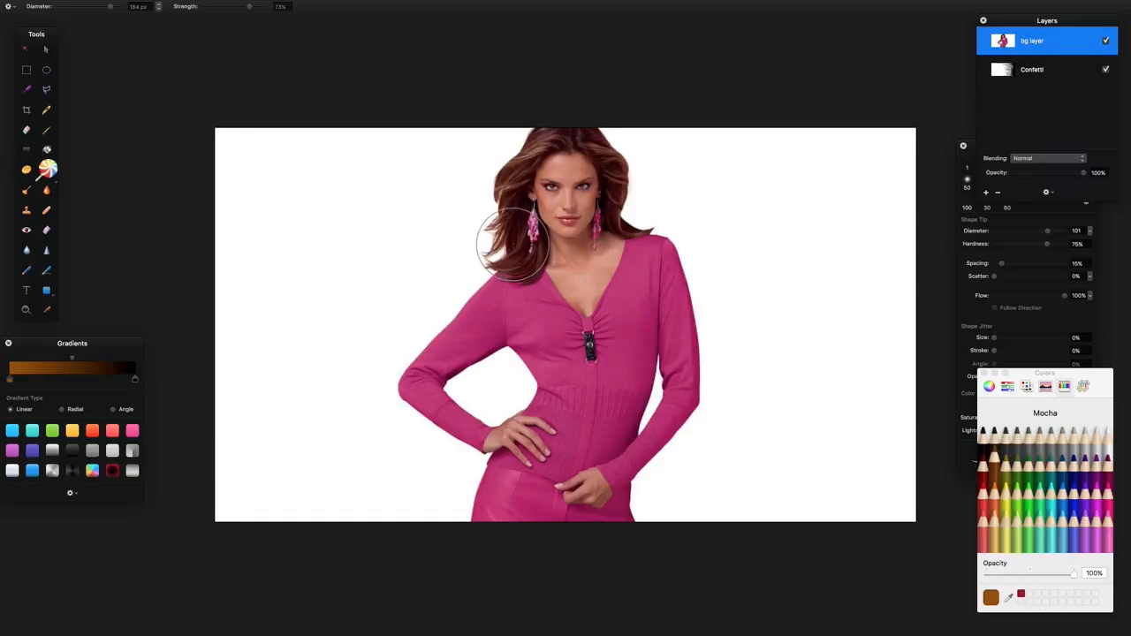
Step: Warp the woman's hair outward to the left in long strands, stretching the lower strands almost to the canvas edge
{"action": "left_click_drag", "start_coordinate": [492, 240], "coordinate": [384, 262]}
{"action": "left_click_drag", "start_coordinate": [483, 261], "coordinate": [333, 250]}
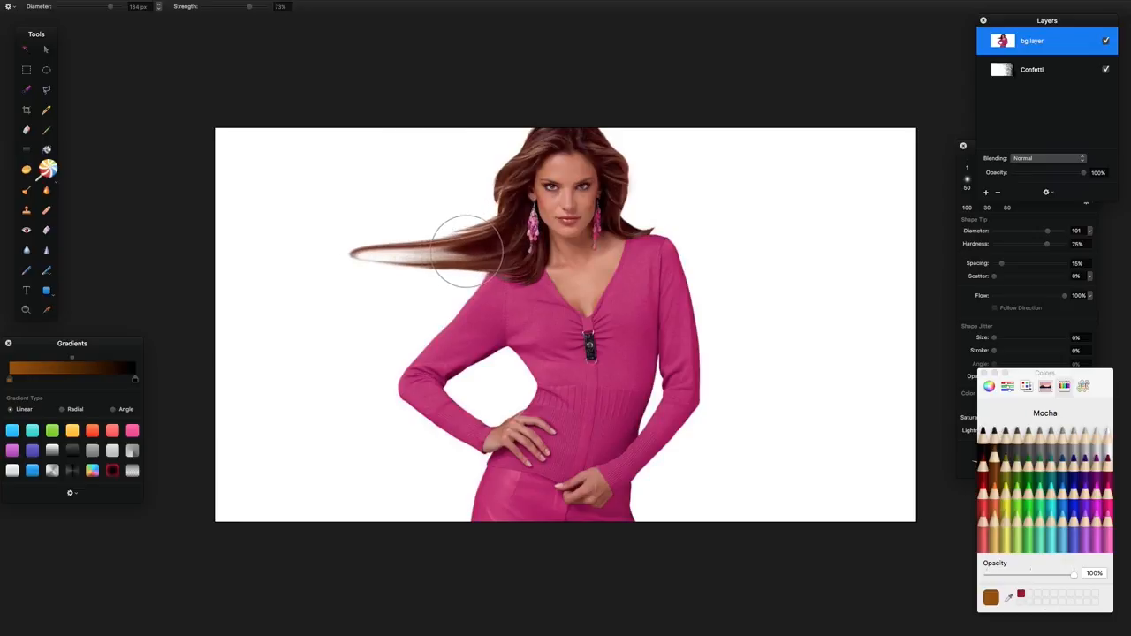
{"action": "left_click_drag", "start_coordinate": [467, 240], "coordinate": [345, 242]}
{"action": "mouse_move", "coordinate": [493, 208]}
{"action": "left_mouse_down"}
{"action": "mouse_move", "coordinate": [408, 205]}
{"action": "mouse_move", "coordinate": [474, 194]}
{"action": "mouse_move", "coordinate": [419, 186]}
{"action": "left_mouse_up"}
{"action": "mouse_move", "coordinate": [484, 199]}
{"action": "left_mouse_down"}
{"action": "mouse_move", "coordinate": [399, 204]}
{"action": "mouse_move", "coordinate": [384, 247]}
{"action": "mouse_move", "coordinate": [313, 255]}
{"action": "left_mouse_up"}
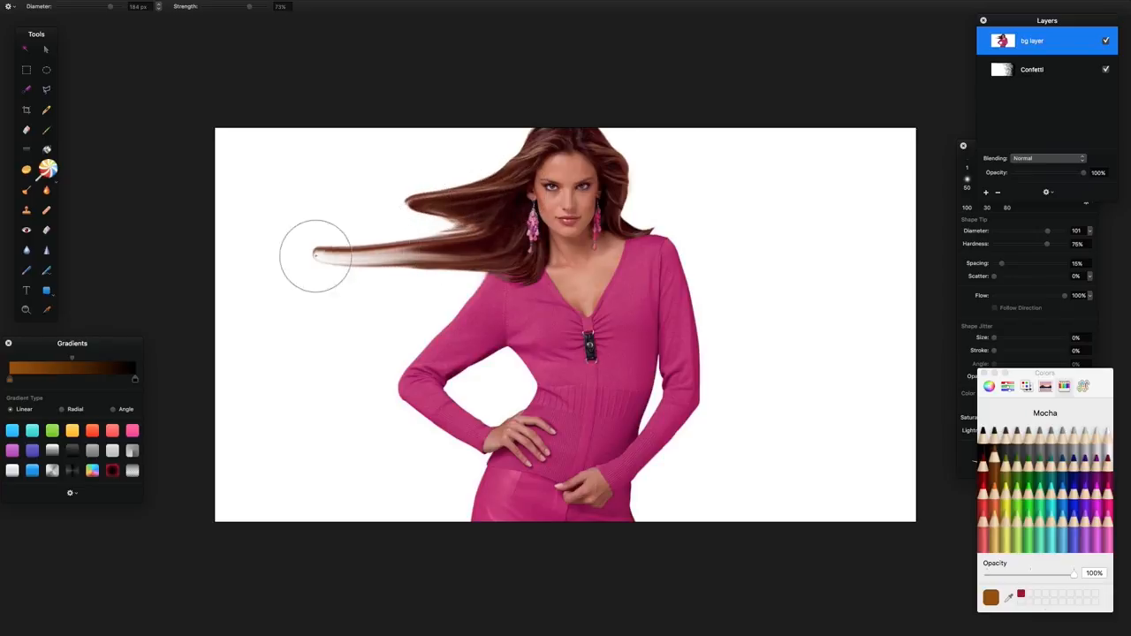
{"action": "left_click_drag", "start_coordinate": [430, 245], "coordinate": [345, 261]}
{"action": "mouse_move", "coordinate": [414, 261]}
{"action": "left_mouse_down"}
{"action": "mouse_move", "coordinate": [291, 258]}
{"action": "mouse_move", "coordinate": [277, 243]}
{"action": "left_mouse_up"}
{"action": "mouse_move", "coordinate": [353, 253]}
{"action": "left_mouse_down"}
{"action": "mouse_move", "coordinate": [301, 236]}
{"action": "mouse_move", "coordinate": [361, 239]}
{"action": "mouse_move", "coordinate": [252, 245]}
{"action": "left_mouse_up"}
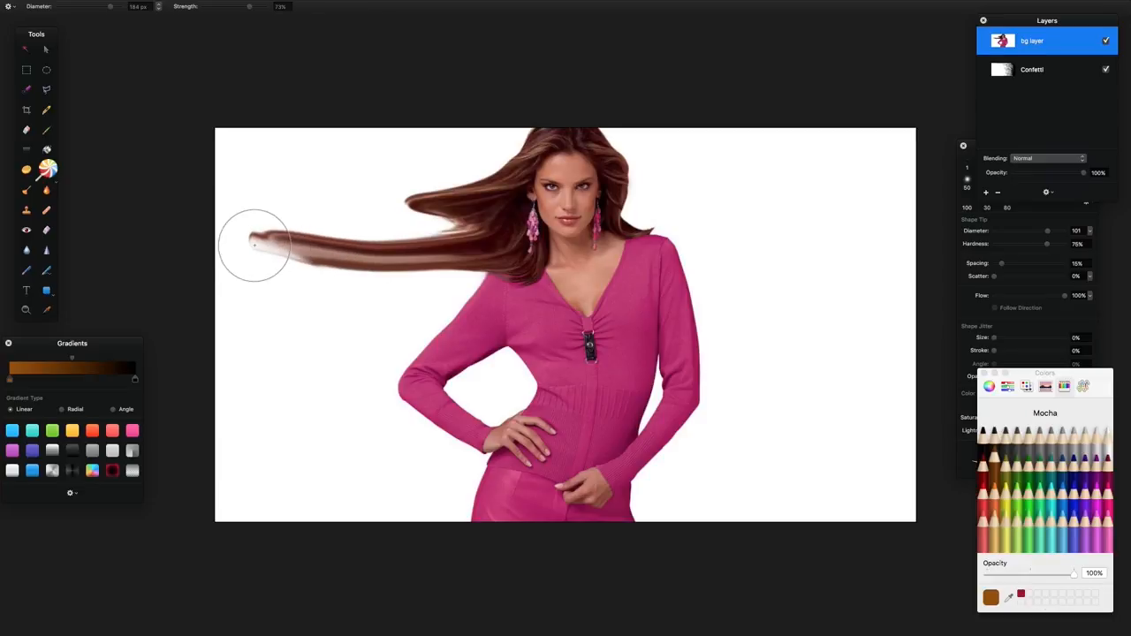
Step: Raise the warp strength to 81% and pull the upper and middle hair strands farther left
{"action": "mouse_move", "coordinate": [504, 182]}
{"action": "left_mouse_down"}
{"action": "mouse_move", "coordinate": [391, 197]}
{"action": "mouse_move", "coordinate": [336, 176]}
{"action": "left_mouse_up"}
{"action": "left_click_drag", "start_coordinate": [253, 11], "coordinate": [256, 8]}
{"action": "left_click_drag", "start_coordinate": [403, 200], "coordinate": [338, 196]}
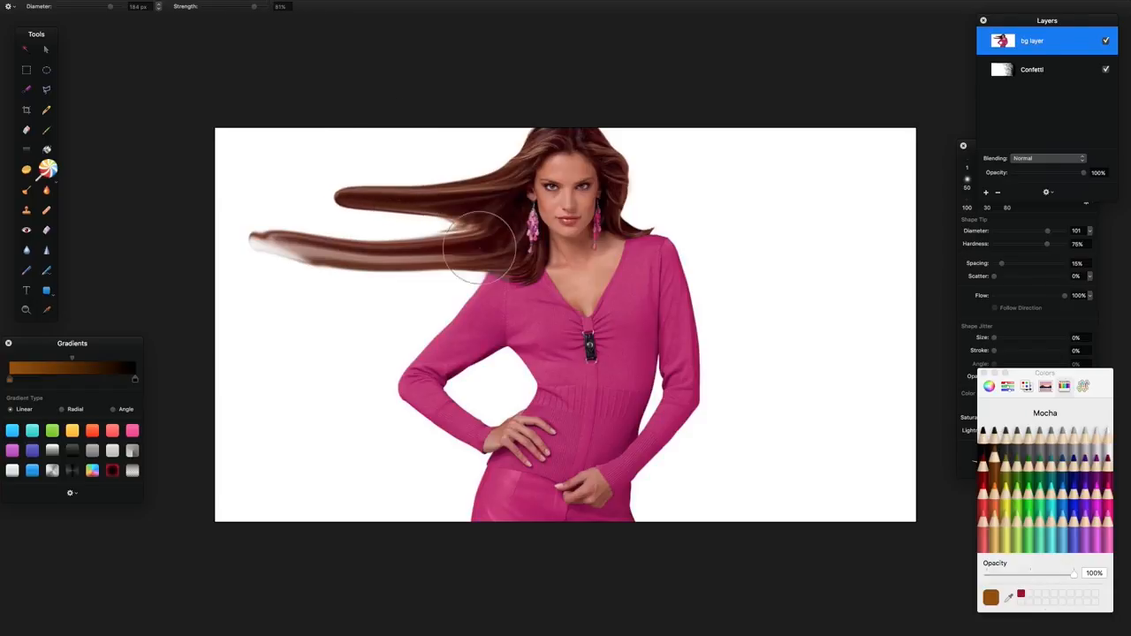
{"action": "mouse_move", "coordinate": [490, 233]}
{"action": "left_mouse_down"}
{"action": "mouse_move", "coordinate": [339, 220]}
{"action": "mouse_move", "coordinate": [392, 229]}
{"action": "mouse_move", "coordinate": [328, 233]}
{"action": "left_mouse_up"}
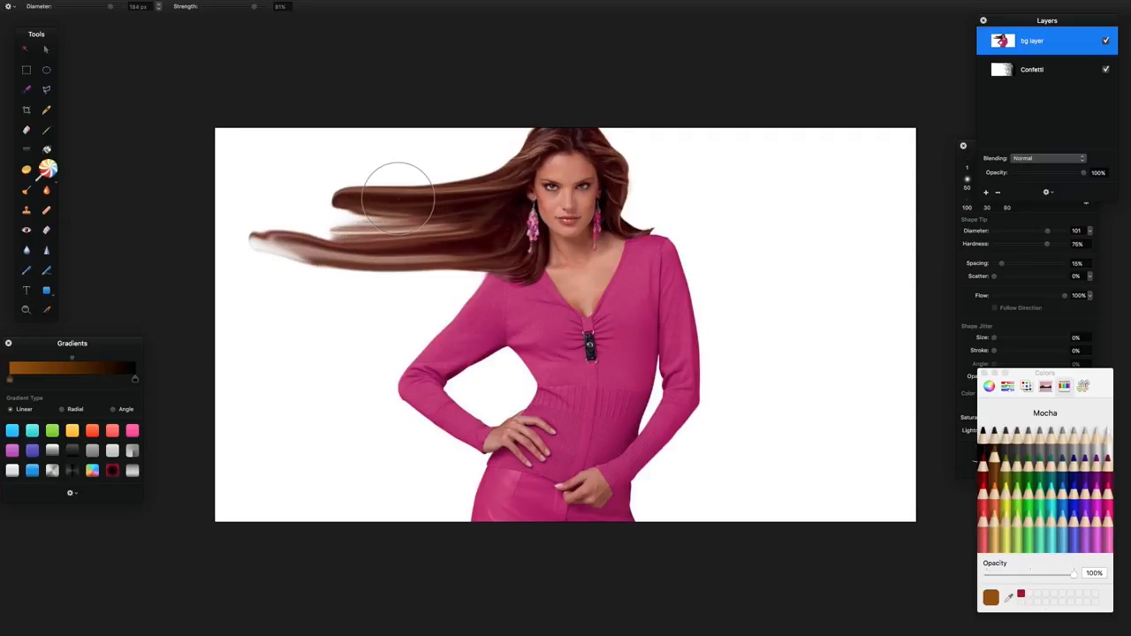
Step: Lower the warp strength to 57% and extend the upper hair strands a little more to the left
{"action": "left_click_drag", "start_coordinate": [254, 8], "coordinate": [239, 8]}
{"action": "mouse_move", "coordinate": [360, 196]}
{"action": "left_mouse_down"}
{"action": "mouse_move", "coordinate": [291, 196]}
{"action": "mouse_move", "coordinate": [326, 216]}
{"action": "mouse_move", "coordinate": [298, 217]}
{"action": "mouse_move", "coordinate": [358, 223]}
{"action": "mouse_move", "coordinate": [324, 221]}
{"action": "left_mouse_up"}
{"action": "left_click_drag", "start_coordinate": [496, 178], "coordinate": [417, 167]}
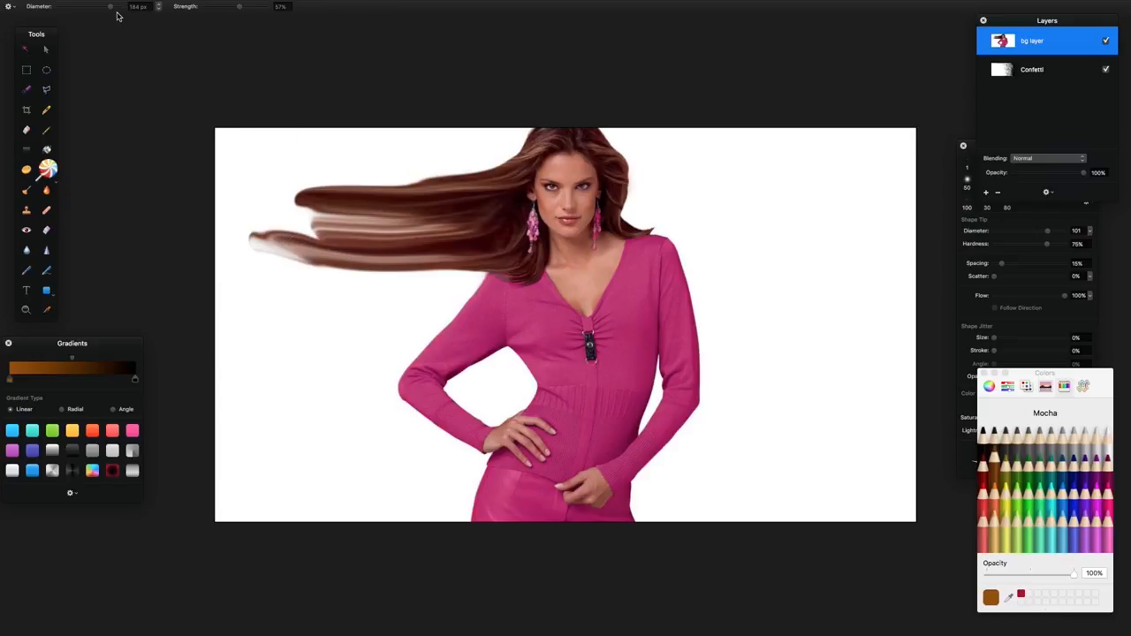
Step: Warp the bent elbow, waist and upper sleeve of the pink top outward to the left
{"action": "mouse_move", "coordinate": [399, 385]}
{"action": "left_mouse_down"}
{"action": "mouse_move", "coordinate": [322, 385]}
{"action": "mouse_move", "coordinate": [372, 384]}
{"action": "mouse_move", "coordinate": [356, 385]}
{"action": "mouse_move", "coordinate": [411, 408]}
{"action": "mouse_move", "coordinate": [322, 411]}
{"action": "mouse_move", "coordinate": [432, 364]}
{"action": "mouse_move", "coordinate": [372, 362]}
{"action": "mouse_move", "coordinate": [382, 370]}
{"action": "mouse_move", "coordinate": [330, 383]}
{"action": "mouse_move", "coordinate": [341, 388]}
{"action": "mouse_move", "coordinate": [287, 388]}
{"action": "mouse_move", "coordinate": [342, 409]}
{"action": "mouse_move", "coordinate": [392, 358]}
{"action": "mouse_move", "coordinate": [423, 347]}
{"action": "mouse_move", "coordinate": [368, 354]}
{"action": "mouse_move", "coordinate": [312, 387]}
{"action": "mouse_move", "coordinate": [361, 392]}
{"action": "mouse_move", "coordinate": [277, 384]}
{"action": "left_mouse_up"}
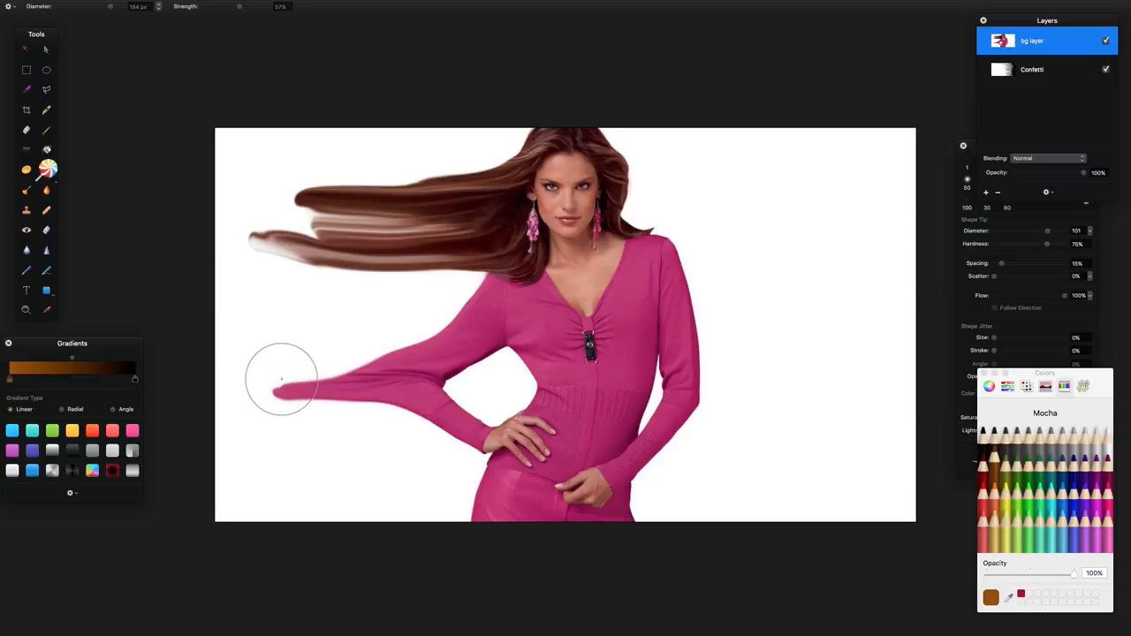
{"action": "mouse_move", "coordinate": [539, 380]}
{"action": "left_mouse_down"}
{"action": "mouse_move", "coordinate": [440, 396]}
{"action": "mouse_move", "coordinate": [501, 397]}
{"action": "mouse_move", "coordinate": [398, 400]}
{"action": "mouse_move", "coordinate": [571, 392]}
{"action": "mouse_move", "coordinate": [194, 398]}
{"action": "left_mouse_up"}
{"action": "left_click_drag", "start_coordinate": [461, 313], "coordinate": [246, 311]}
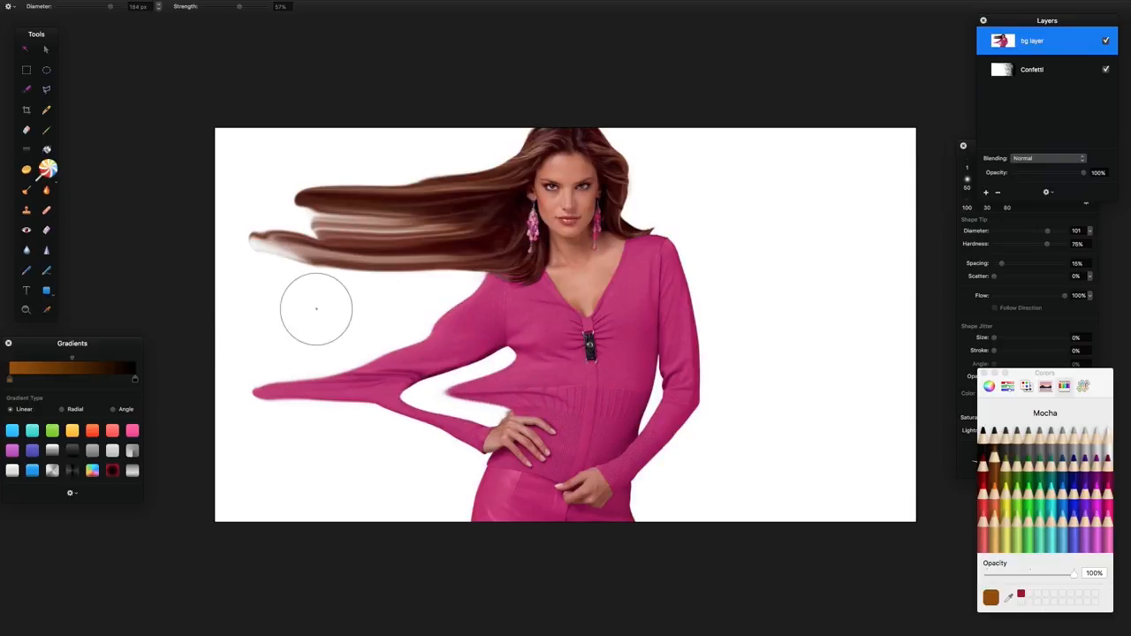
{"action": "mouse_move", "coordinate": [413, 314]}
{"action": "left_mouse_down"}
{"action": "mouse_move", "coordinate": [432, 316]}
{"action": "mouse_move", "coordinate": [283, 332]}
{"action": "left_mouse_up"}
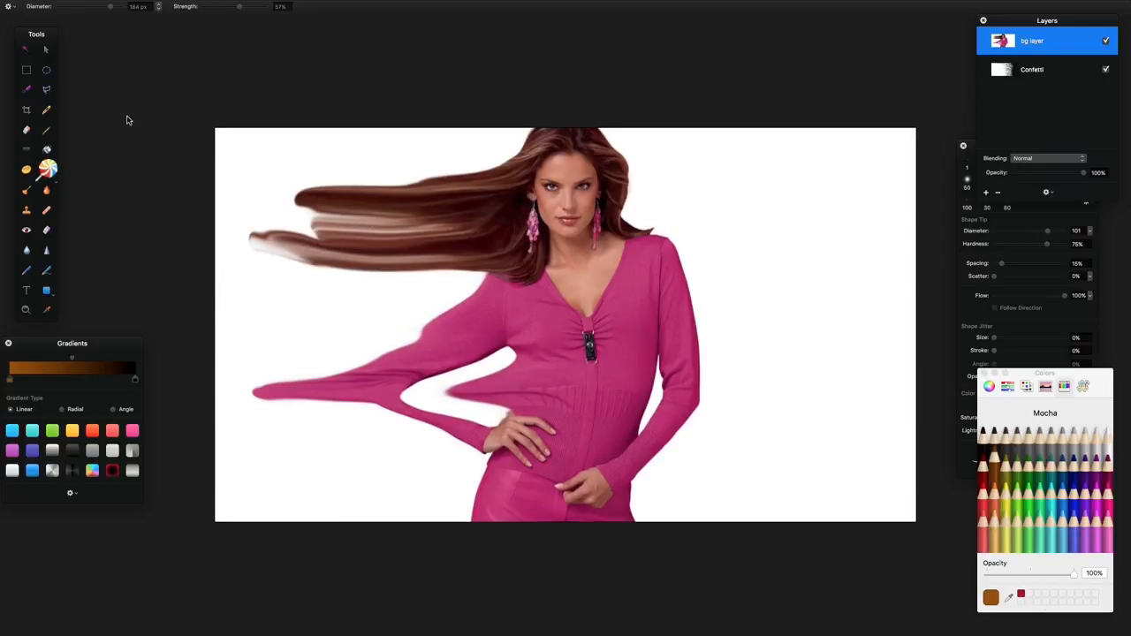
Step: Switch to the Move tool, place bg layer below the Confetti layer, and toggle Confetti's visibility to compare
{"action": "left_click", "coordinate": [46, 53]}
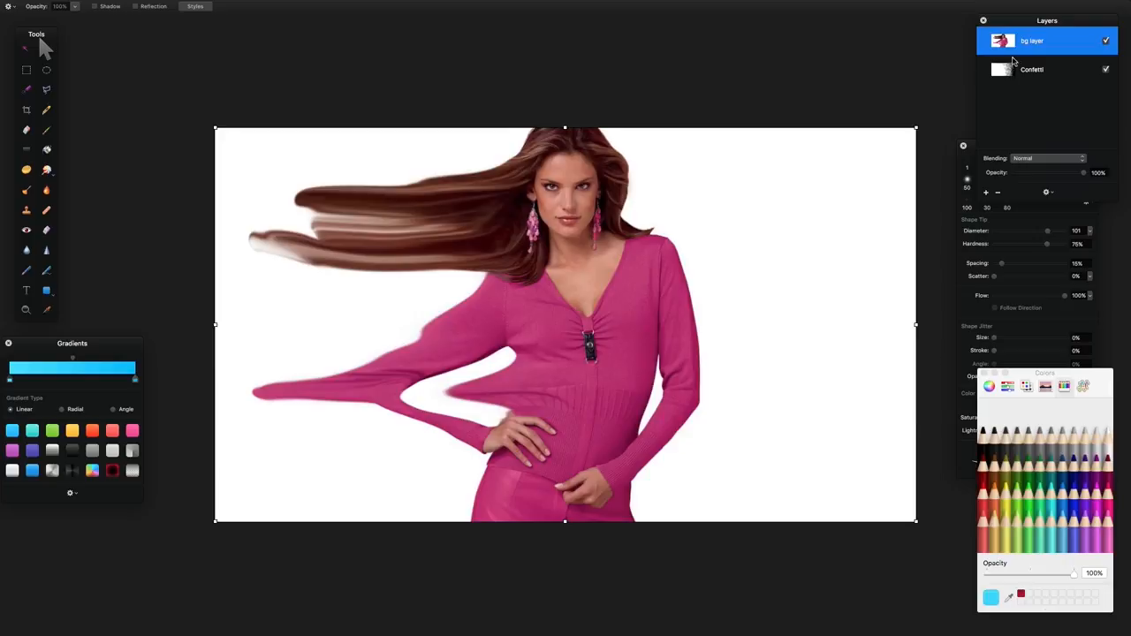
{"action": "left_click_drag", "start_coordinate": [1032, 47], "coordinate": [1034, 81]}
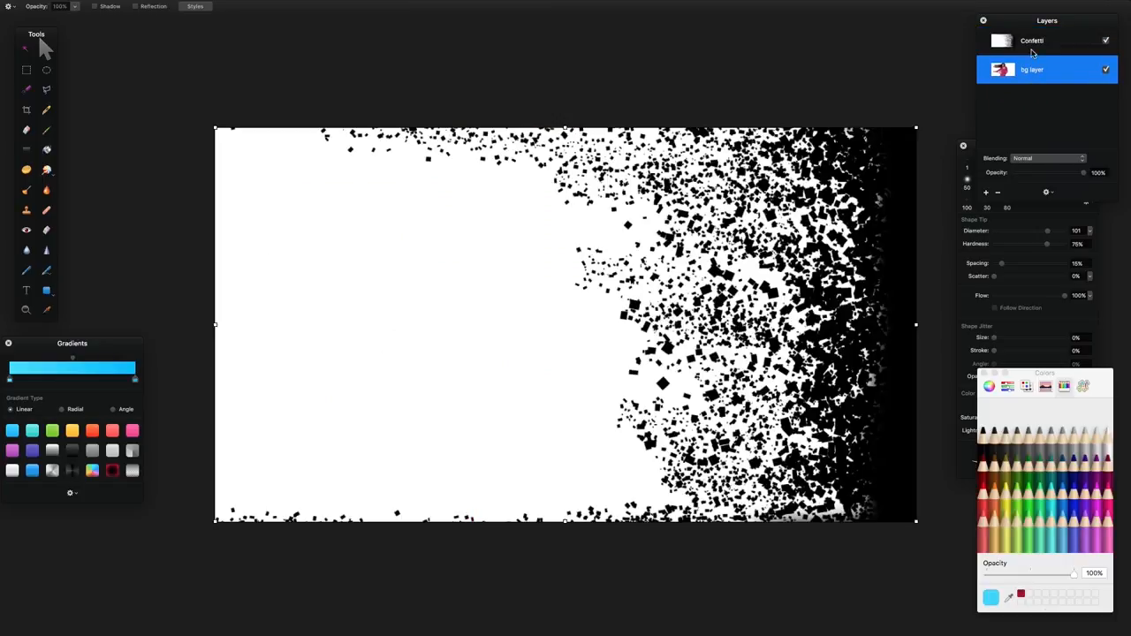
{"action": "left_click", "coordinate": [1105, 42]}
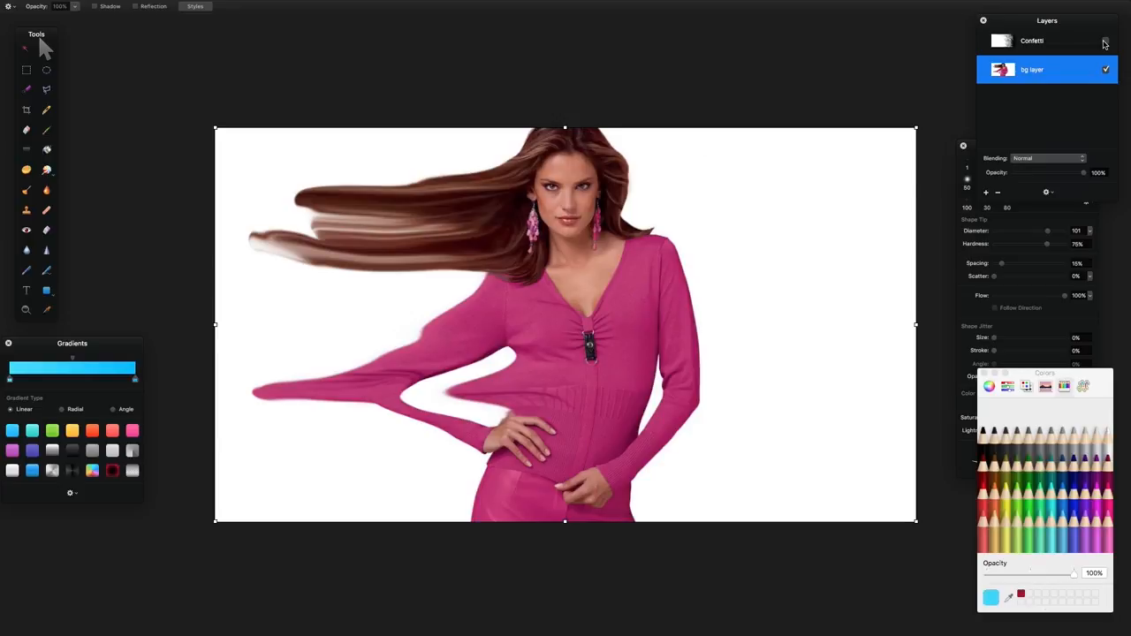
{"action": "left_click", "coordinate": [1105, 42]}
{"action": "left_click", "coordinate": [1105, 42]}
{"action": "left_click", "coordinate": [1104, 42]}
Step: Shift the Confetti layer left over the stretched hair and sleeve and set its blending mode to Lighten
{"action": "left_click_drag", "start_coordinate": [724, 311], "coordinate": [363, 293]}
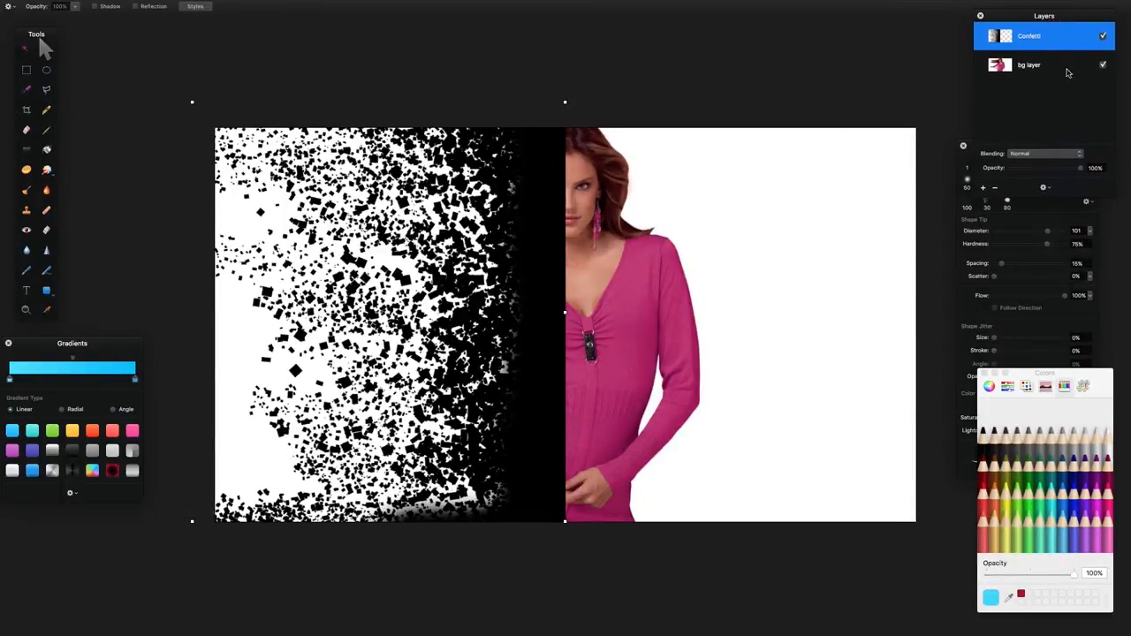
{"action": "left_click", "coordinate": [1036, 158]}
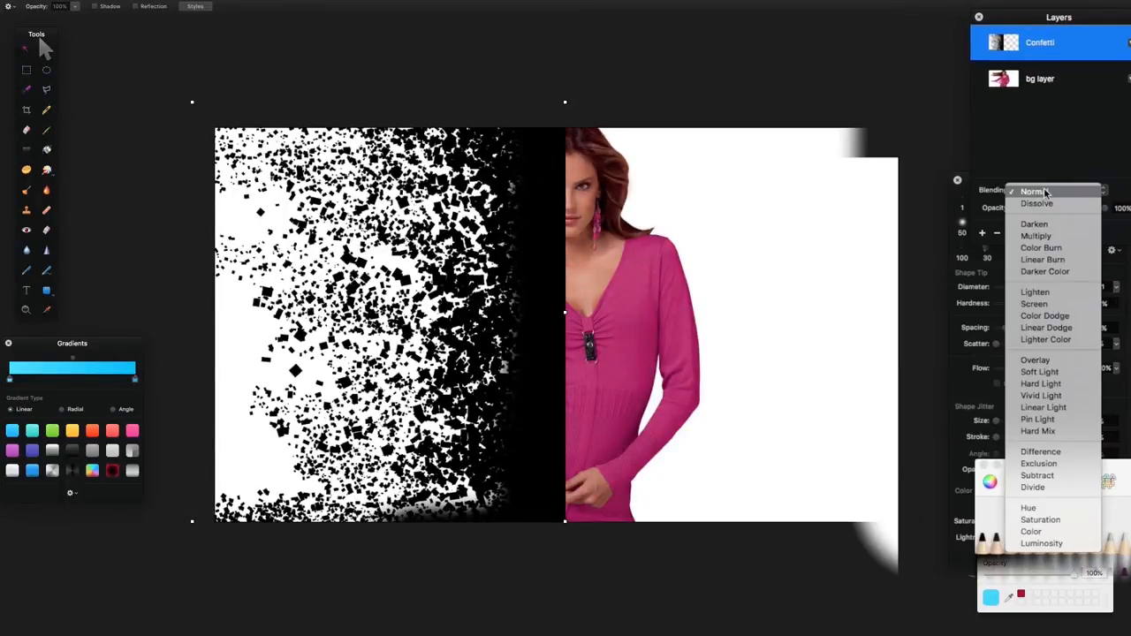
{"action": "left_click", "coordinate": [1056, 292]}
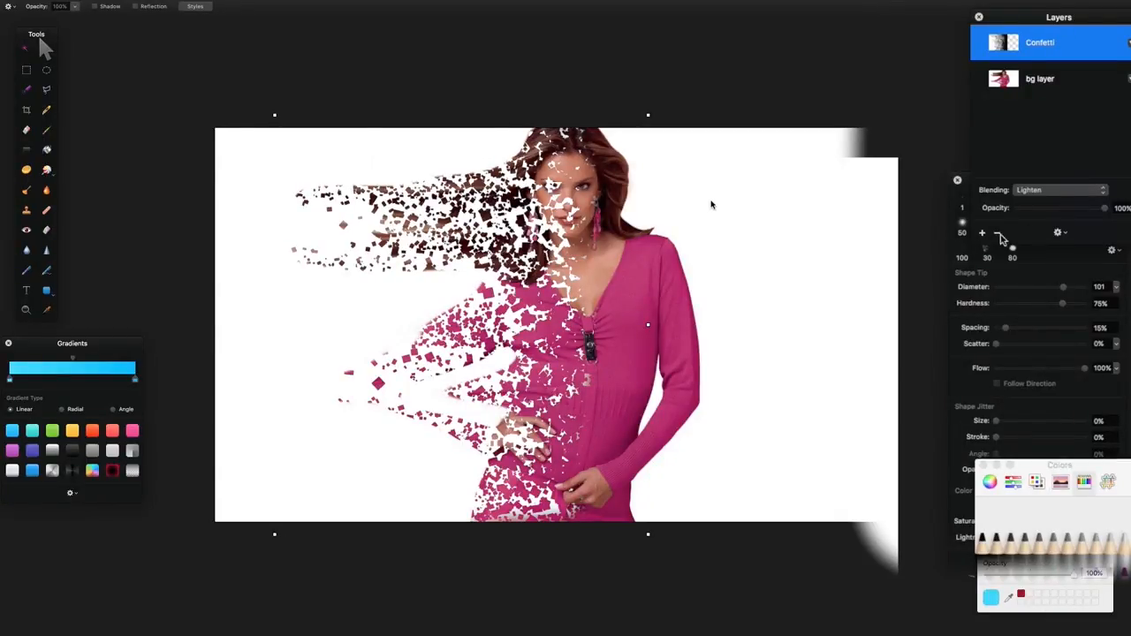
Step: Set the Confetti layer's blending mode to Screen and nudge the layer slightly left and down
{"action": "left_click", "coordinate": [1096, 191]}
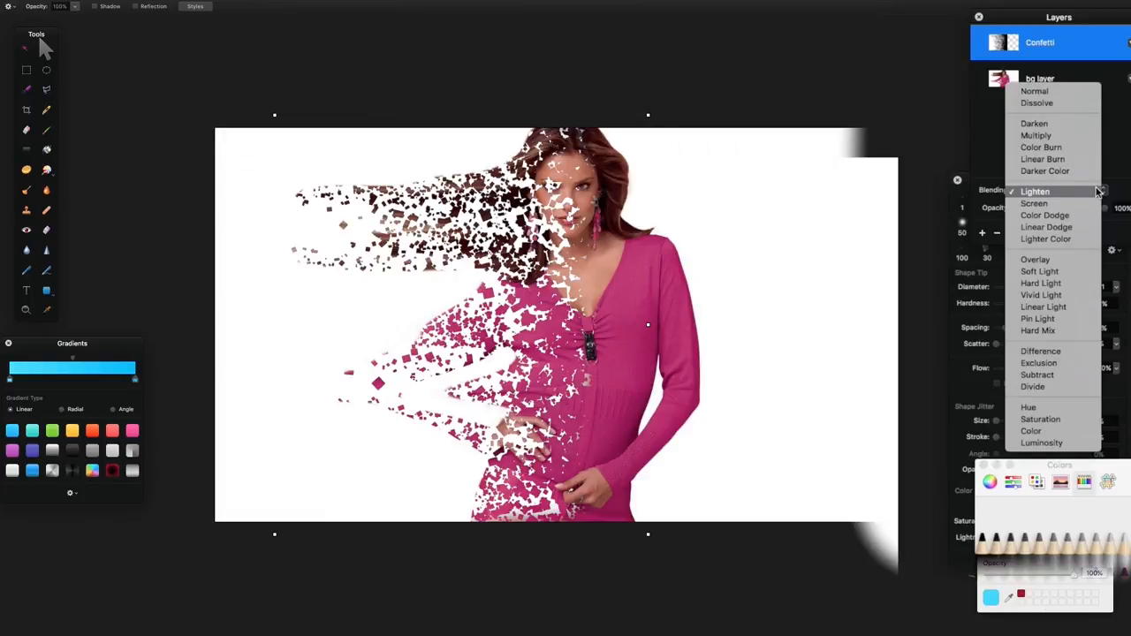
{"action": "left_click", "coordinate": [1080, 203]}
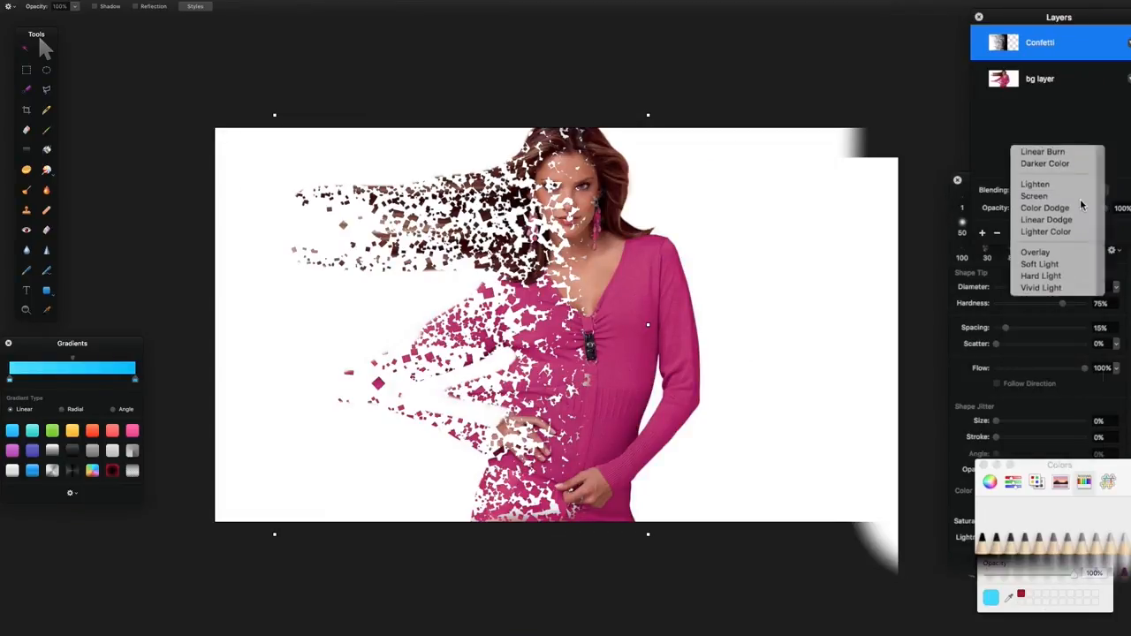
{"action": "left_click_drag", "start_coordinate": [514, 210], "coordinate": [497, 223]}
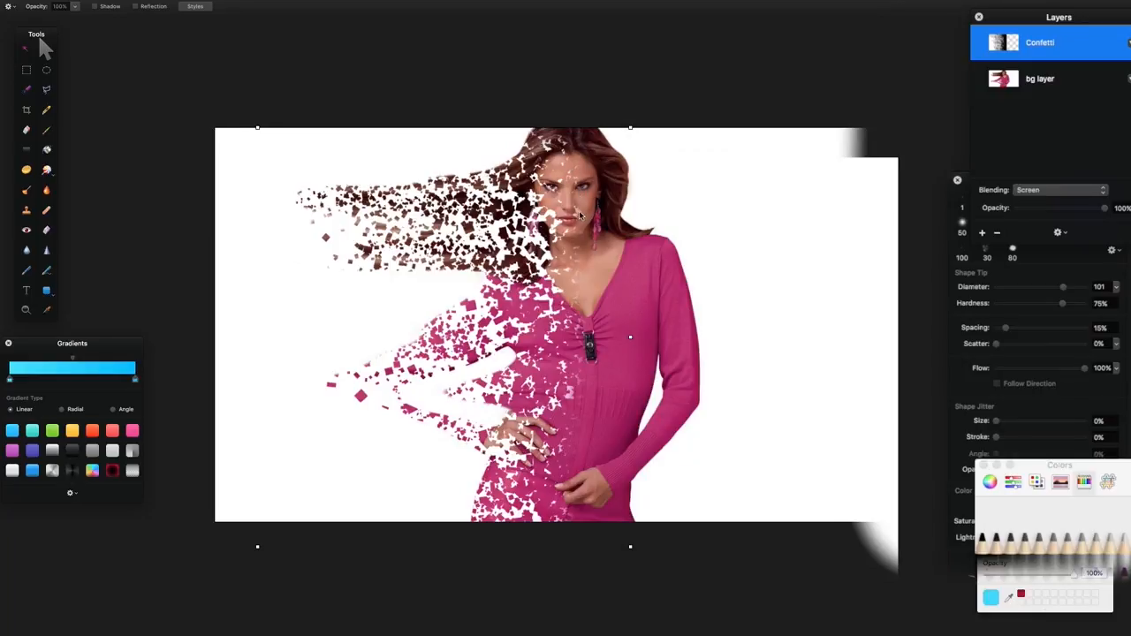
Step: Switch the Confetti layer's blending to Lighten and back to Screen to compare the two modes
{"action": "left_click", "coordinate": [1029, 195]}
{"action": "left_click", "coordinate": [1032, 182]}
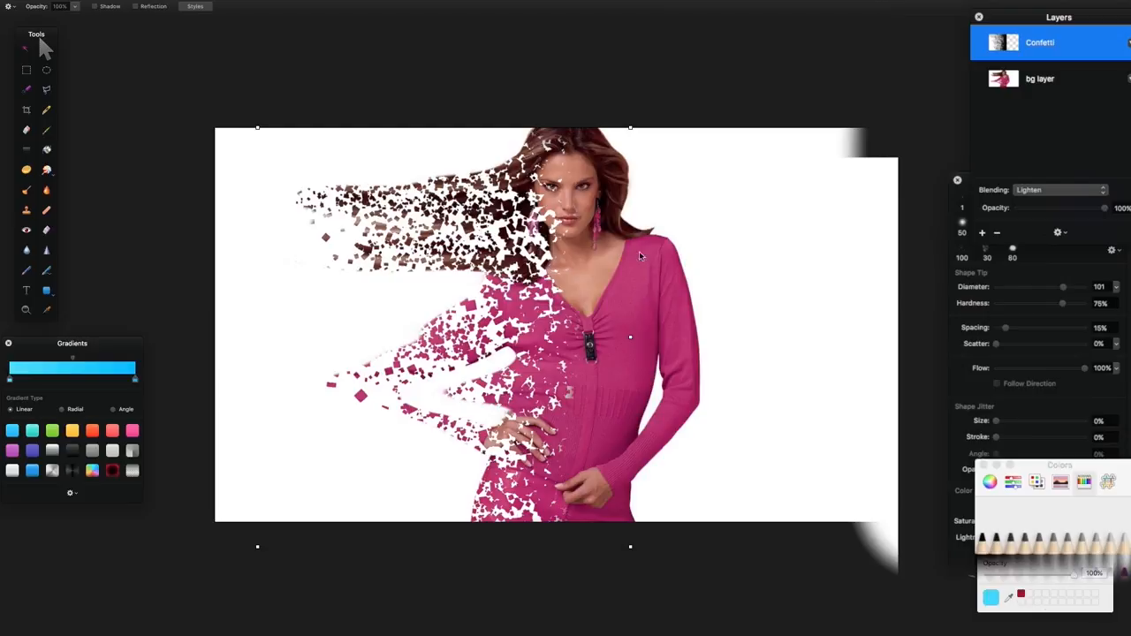
{"action": "left_click", "coordinate": [1080, 190]}
{"action": "left_click", "coordinate": [1076, 201]}
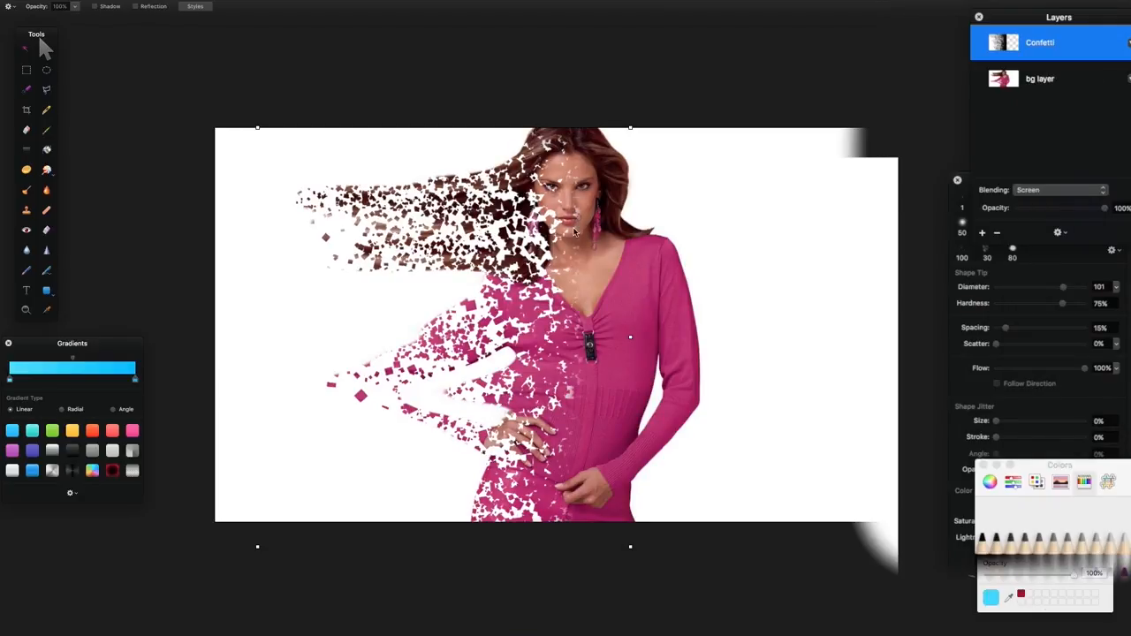
Step: Try Color Dodge blending on the Confetti layer and nudge the layer slightly right and down
{"action": "left_click", "coordinate": [1103, 188]}
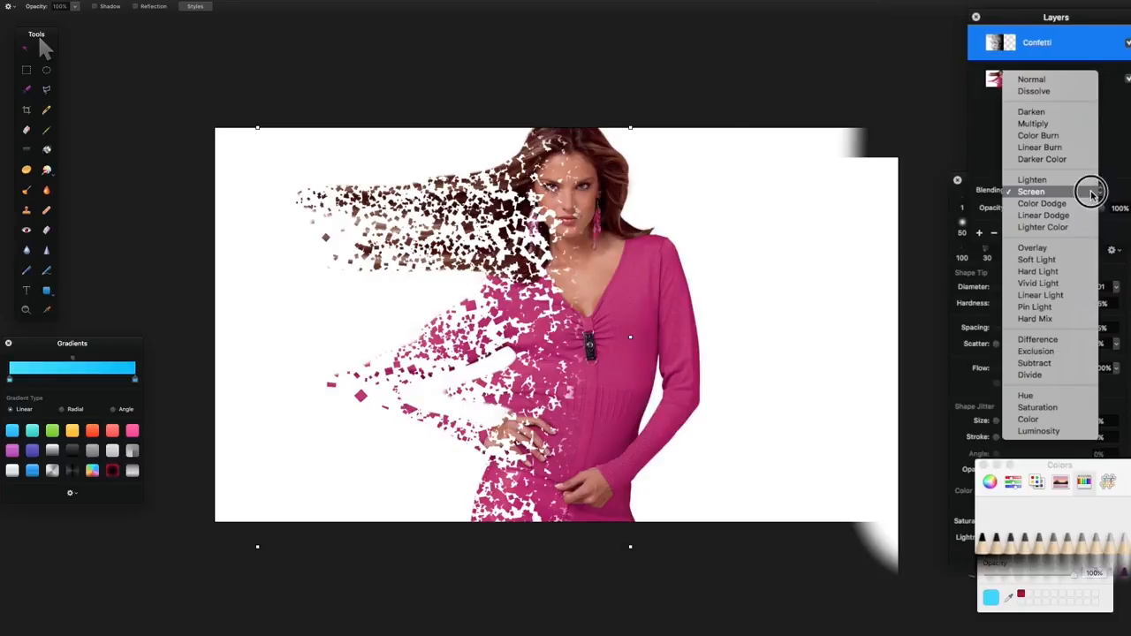
{"action": "left_click", "coordinate": [1076, 204]}
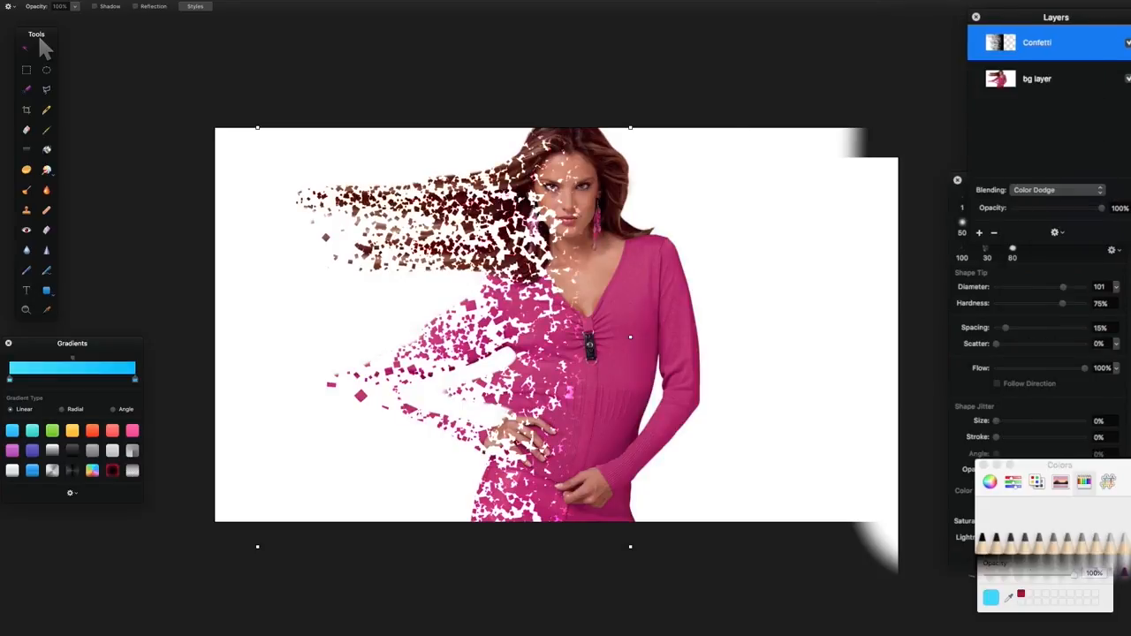
{"action": "mouse_move", "coordinate": [533, 237]}
{"action": "left_mouse_down"}
{"action": "mouse_move", "coordinate": [451, 235]}
{"action": "mouse_move", "coordinate": [548, 249]}
{"action": "mouse_move", "coordinate": [539, 246]}
{"action": "left_mouse_up"}
Step: Set the Confetti layer's blending mode to Linear Dodge and nudge the layer slightly left and up
{"action": "left_click", "coordinate": [1076, 189]}
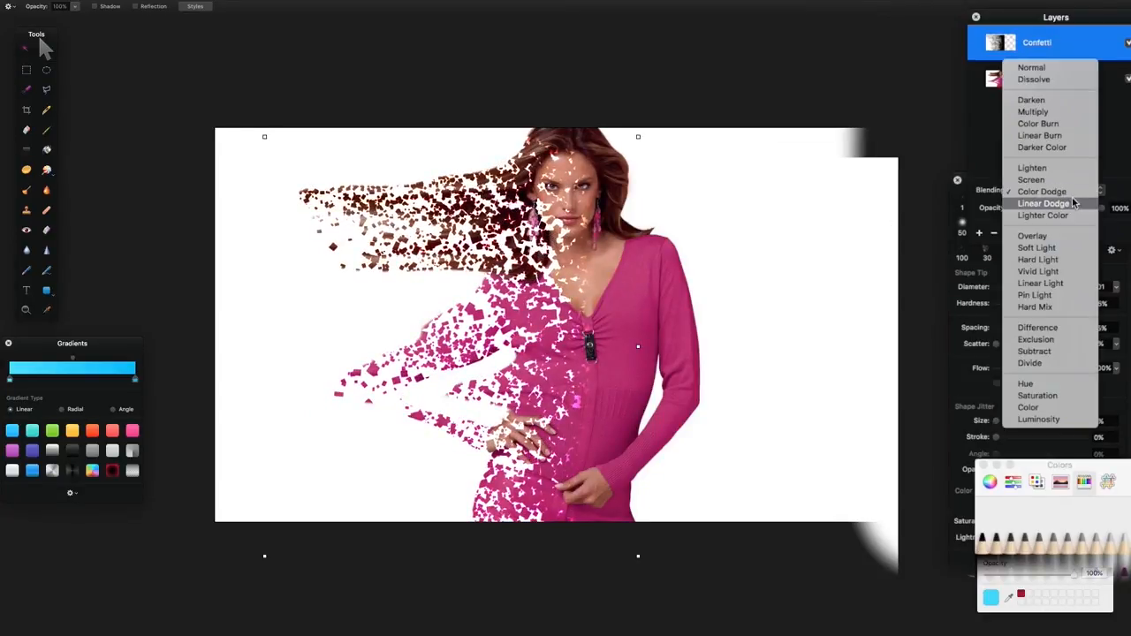
{"action": "left_click", "coordinate": [1069, 205]}
{"action": "mouse_move", "coordinate": [512, 238]}
{"action": "left_mouse_down"}
{"action": "mouse_move", "coordinate": [496, 232]}
{"action": "mouse_move", "coordinate": [494, 249]}
{"action": "mouse_move", "coordinate": [508, 229]}
{"action": "left_mouse_up"}
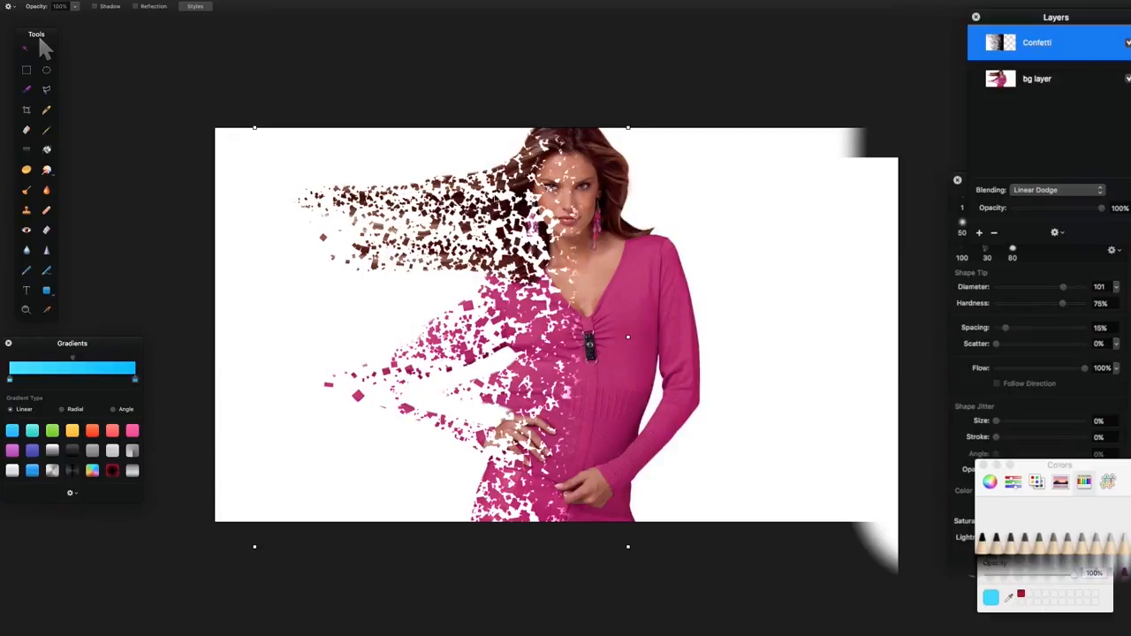
Step: Try Lighter Color blending on the Confetti layer and move the layer up over the hair and sleeve
{"action": "left_click", "coordinate": [1045, 193]}
{"action": "left_click", "coordinate": [1045, 197]}
{"action": "mouse_move", "coordinate": [502, 285]}
{"action": "left_mouse_down"}
{"action": "mouse_move", "coordinate": [491, 273]}
{"action": "mouse_move", "coordinate": [439, 273]}
{"action": "mouse_move", "coordinate": [572, 272]}
{"action": "mouse_move", "coordinate": [495, 267]}
{"action": "left_mouse_up"}
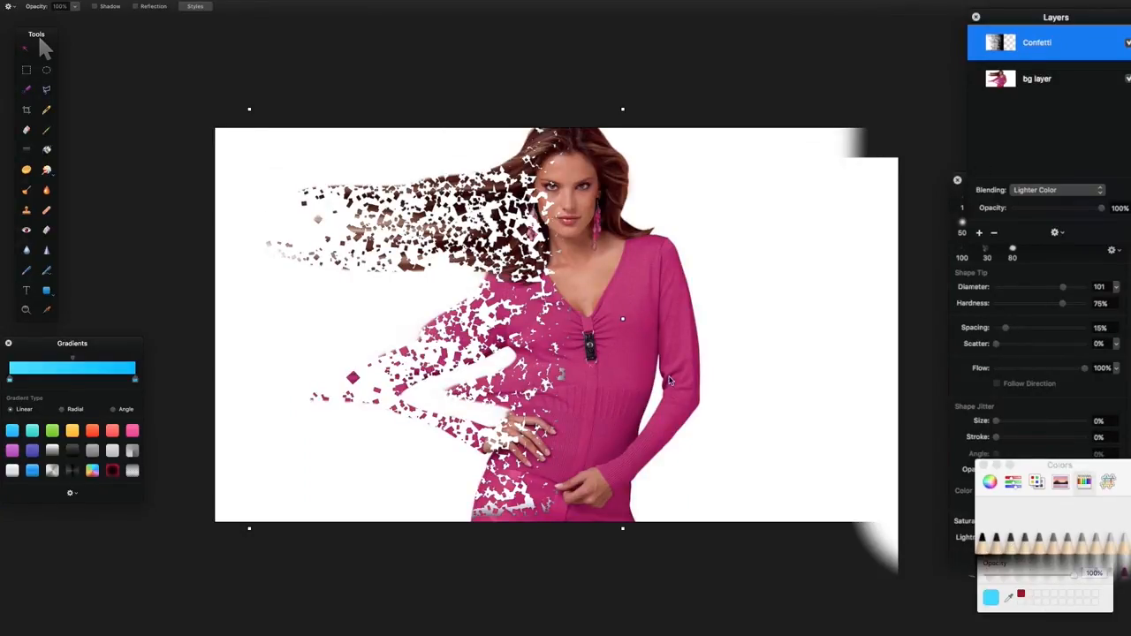
{"action": "left_click_drag", "start_coordinate": [507, 245], "coordinate": [528, 185]}
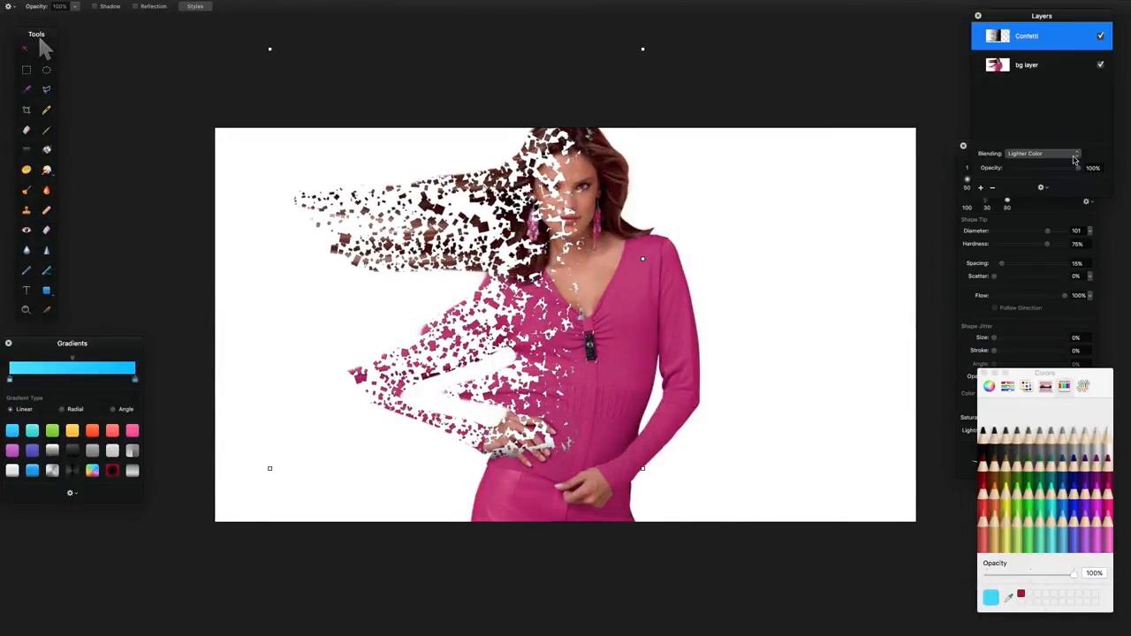
Step: Set the Confetti layer's blending to Lighten, then rotate it about 18.8° and position it over the stretched hair and sleeve
{"action": "left_click", "coordinate": [1073, 155]}
{"action": "left_click", "coordinate": [1051, 118]}
{"action": "key", "text": "super+t"}
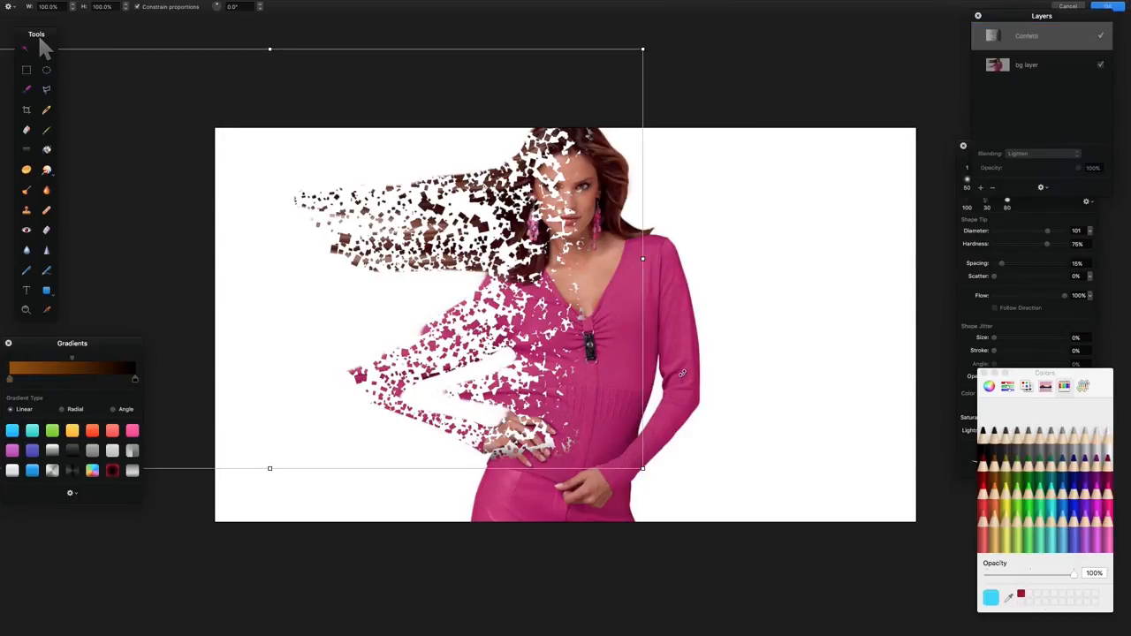
{"action": "left_click_drag", "start_coordinate": [686, 356], "coordinate": [698, 452]}
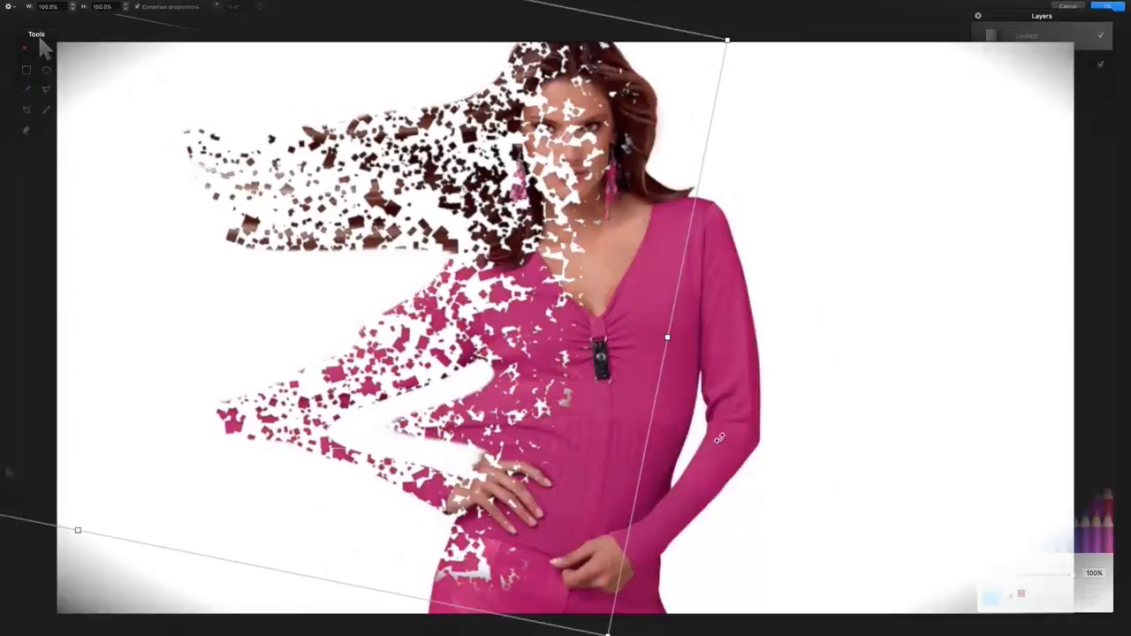
{"action": "left_click_drag", "start_coordinate": [712, 402], "coordinate": [683, 375]}
{"action": "left_click_drag", "start_coordinate": [606, 386], "coordinate": [533, 252]}
{"action": "left_click_drag", "start_coordinate": [640, 232], "coordinate": [655, 330]}
{"action": "left_click_drag", "start_coordinate": [497, 313], "coordinate": [562, 347]}
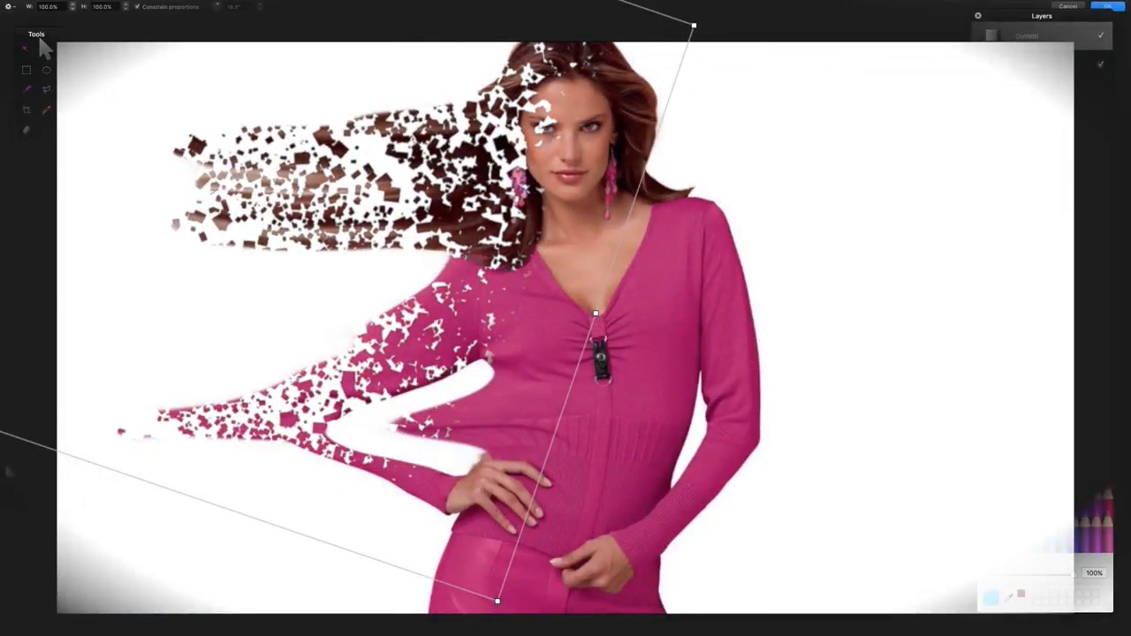
{"action": "left_click_drag", "start_coordinate": [1068, 16], "coordinate": [1084, 34]}
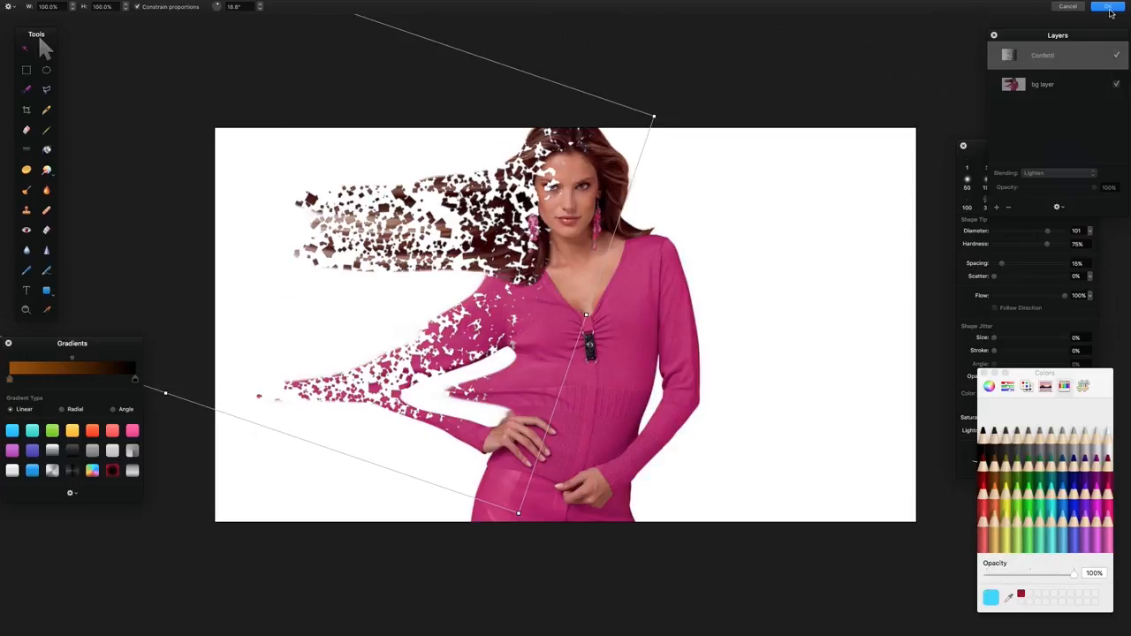
{"action": "left_click", "coordinate": [1109, 8]}
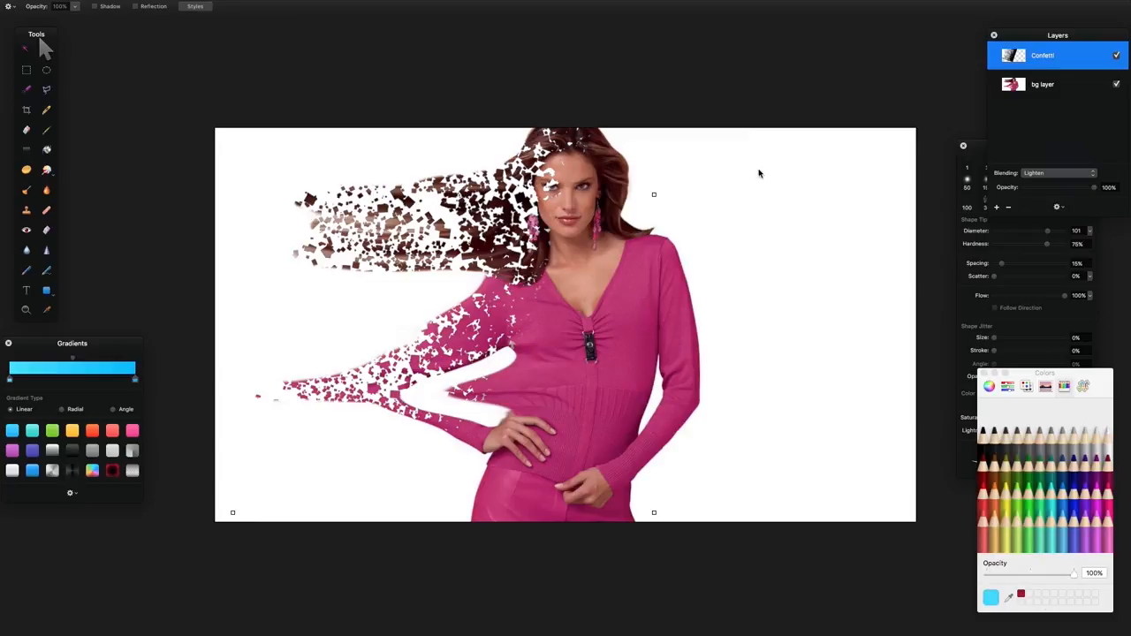
Step: Duplicate the Confetti layer and reposition the copy to break up the hair and sleeve further
{"action": "right_click", "coordinate": [1040, 61]}
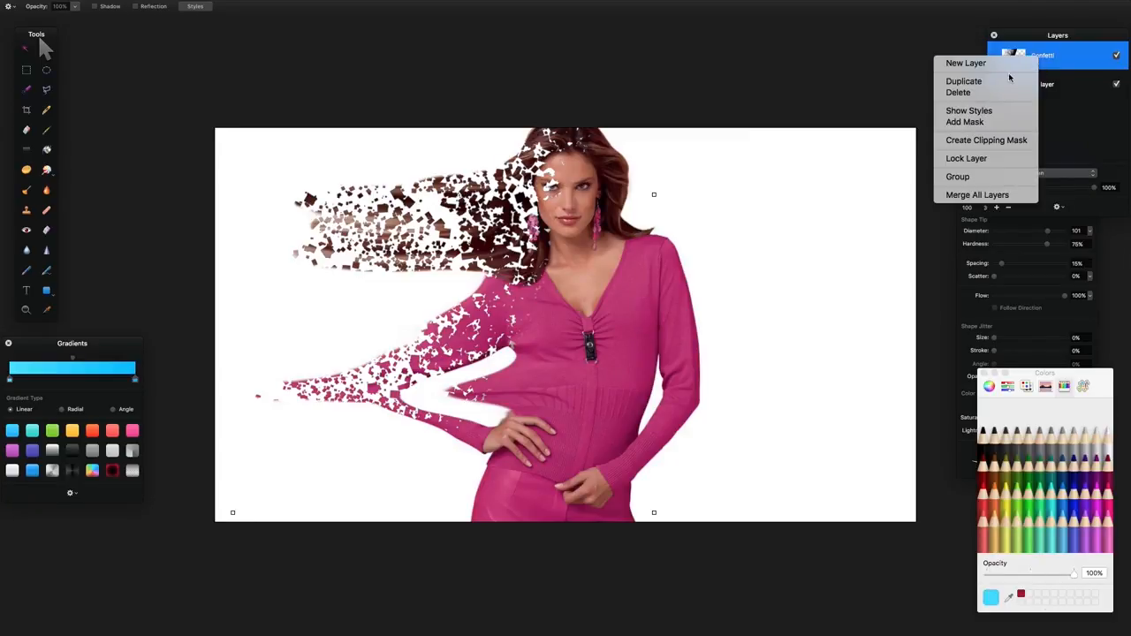
{"action": "left_click", "coordinate": [1009, 79]}
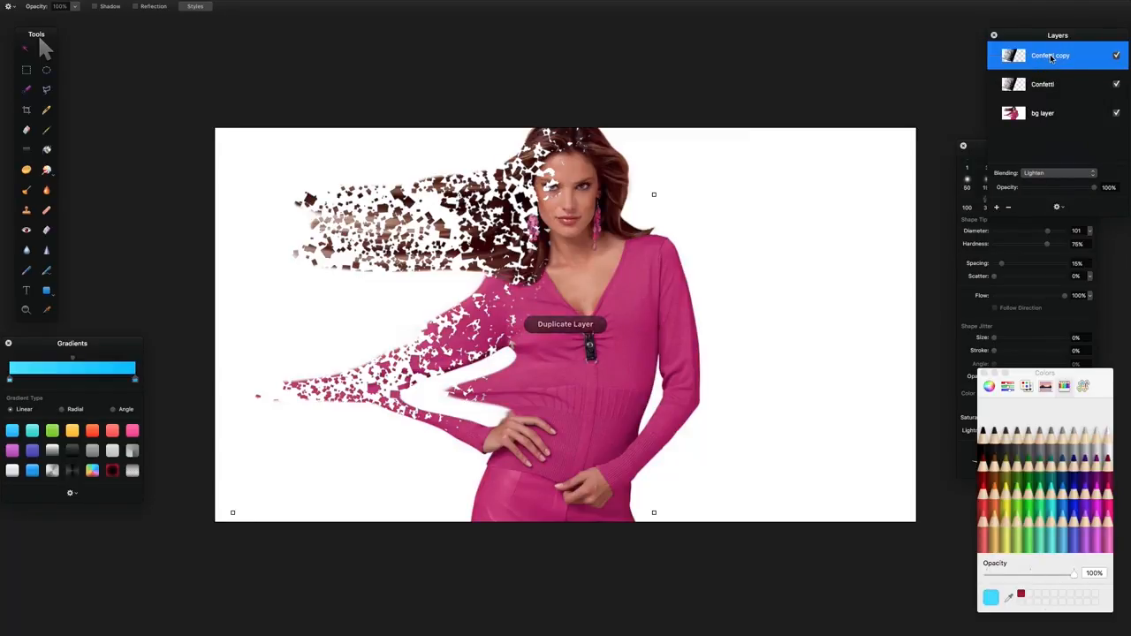
{"action": "left_click", "coordinate": [1047, 78]}
{"action": "left_click", "coordinate": [1051, 56]}
{"action": "left_click_drag", "start_coordinate": [490, 232], "coordinate": [472, 417]}
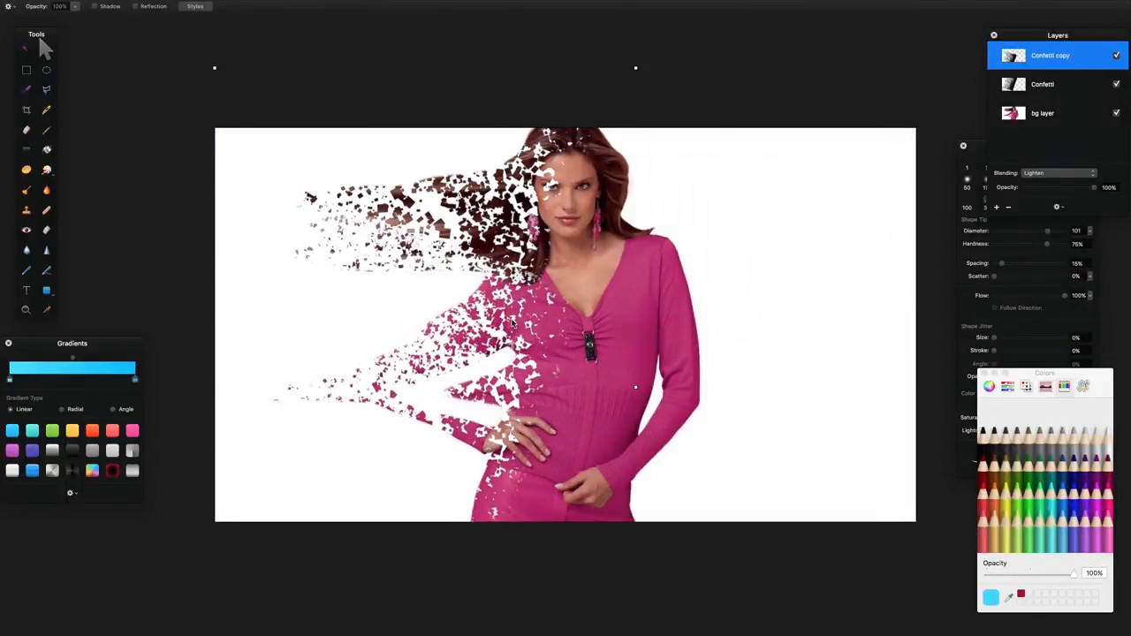
{"action": "left_click_drag", "start_coordinate": [437, 235], "coordinate": [626, 279]}
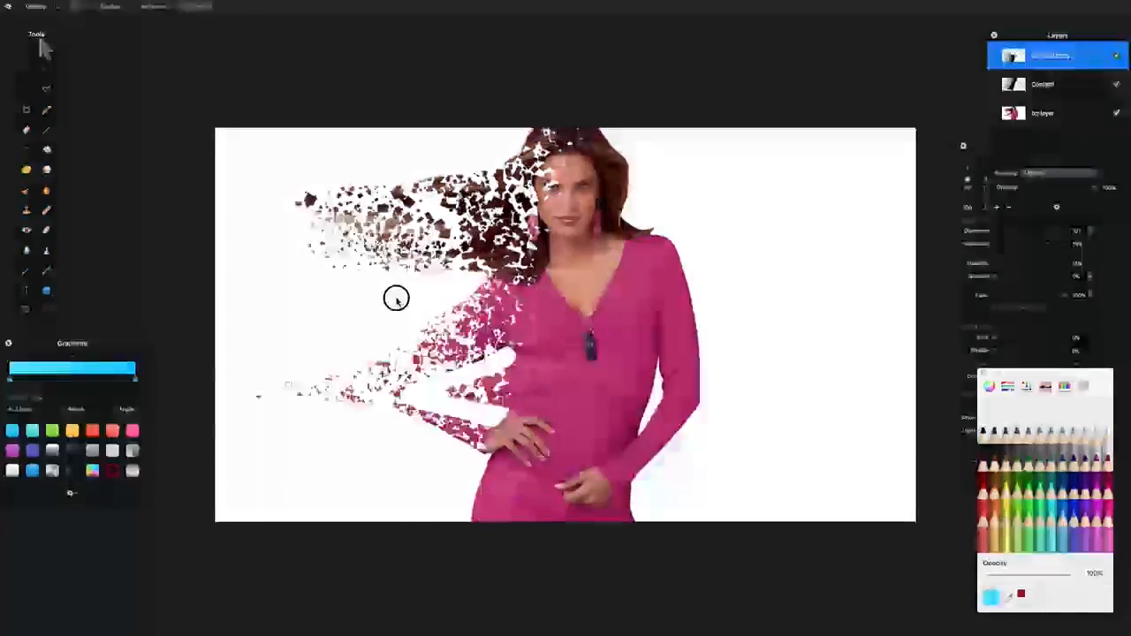
{"action": "key", "text": "v"}
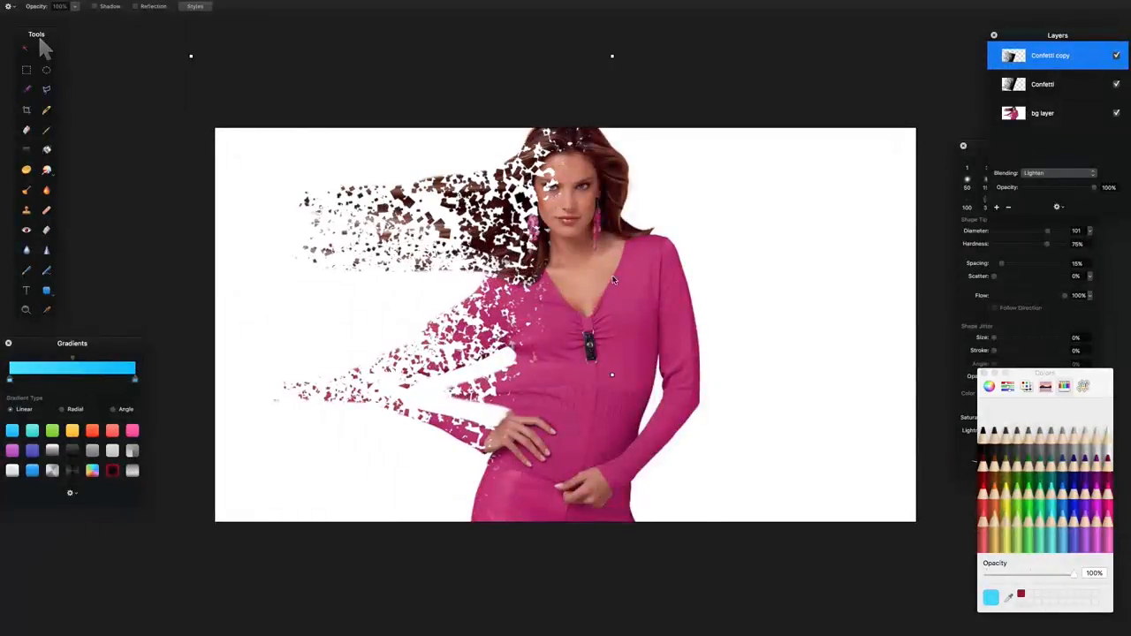
Step: Try Screen and Lighter Color blending on the Confetti copy layer, shifting the layer to compare the effect
{"action": "left_click", "coordinate": [1064, 175]}
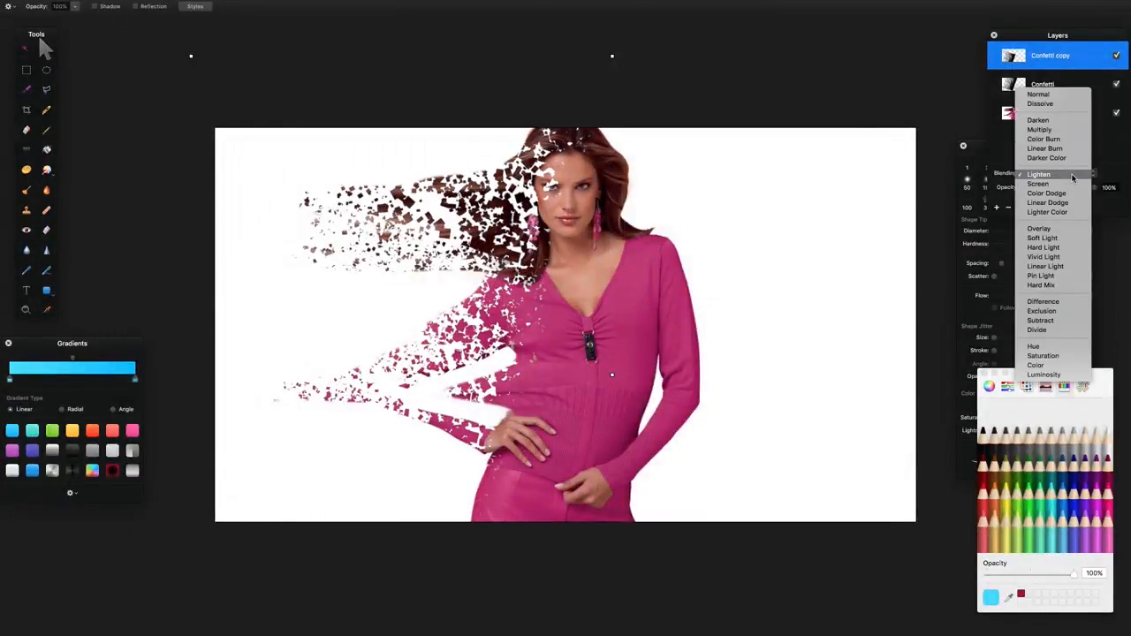
{"action": "left_click", "coordinate": [1070, 188]}
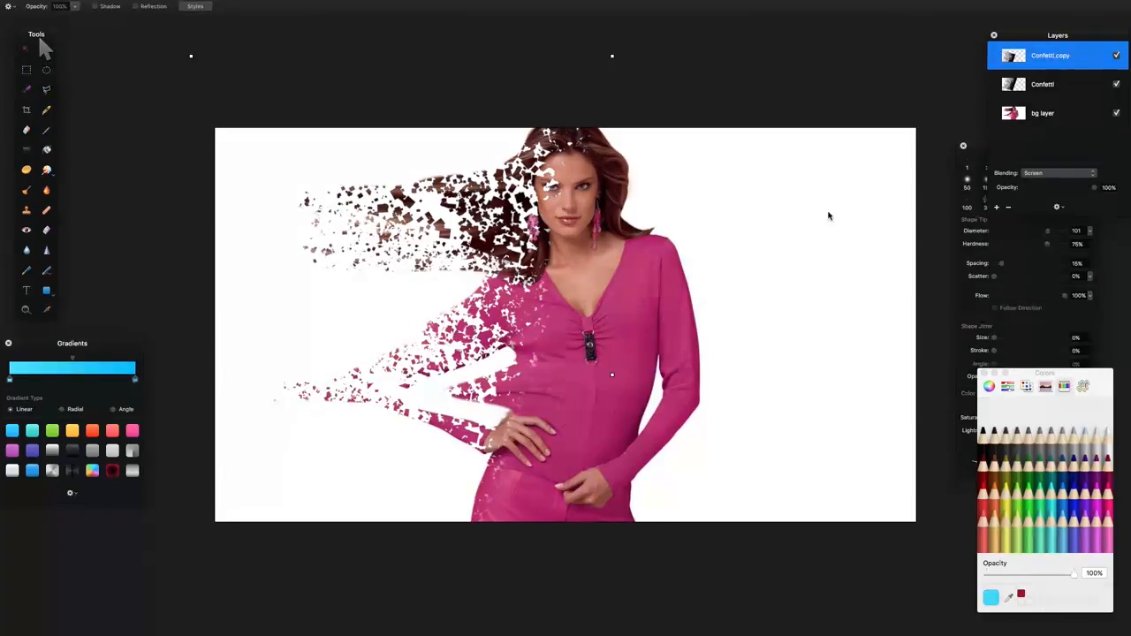
{"action": "left_click", "coordinate": [1083, 174]}
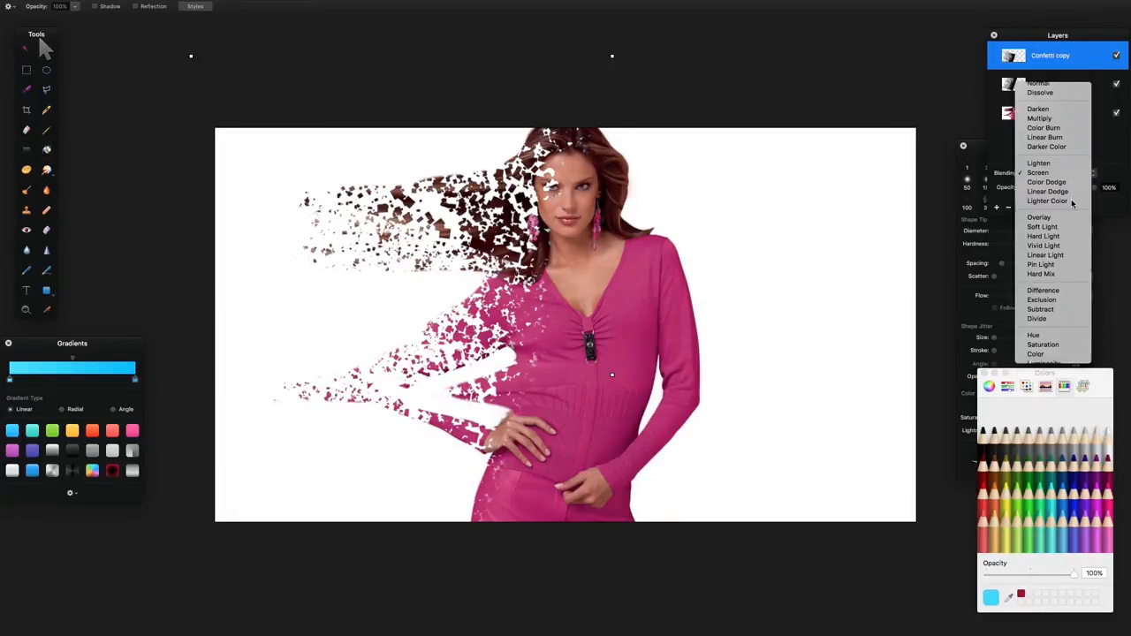
{"action": "left_click", "coordinate": [1056, 205]}
{"action": "left_click_drag", "start_coordinate": [538, 310], "coordinate": [609, 275]}
{"action": "left_click_drag", "start_coordinate": [671, 363], "coordinate": [375, 242]}
Step: Set the Confetti copy layer's blending to Lighten and move it down over the sleeve and hip
{"action": "left_click", "coordinate": [1076, 174]}
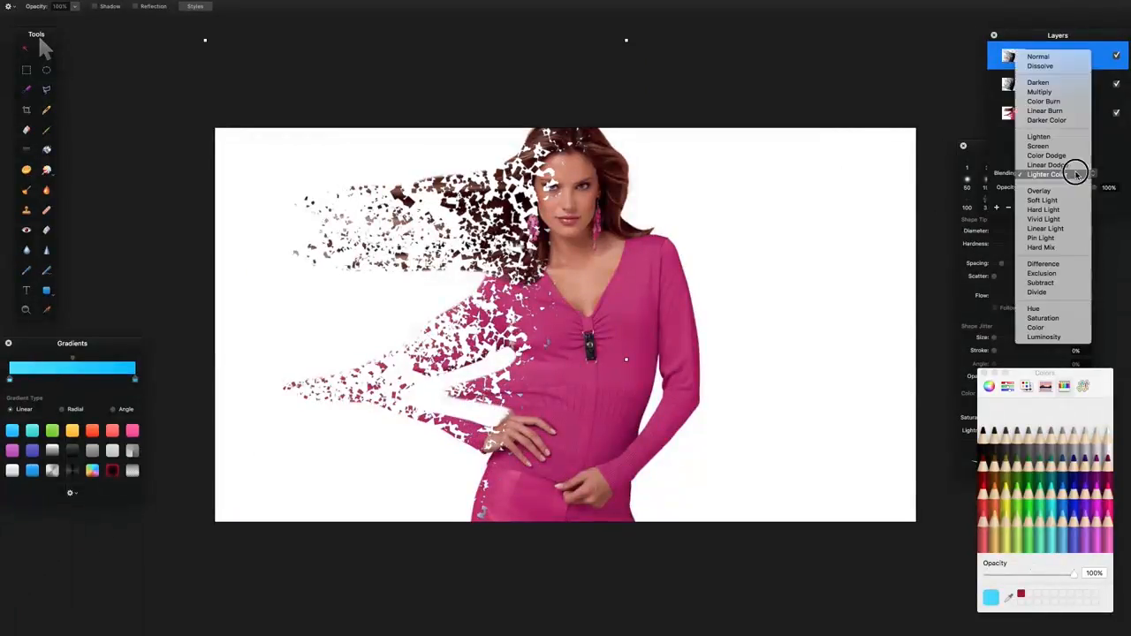
{"action": "left_click", "coordinate": [1039, 137]}
{"action": "left_click_drag", "start_coordinate": [493, 301], "coordinate": [467, 394]}
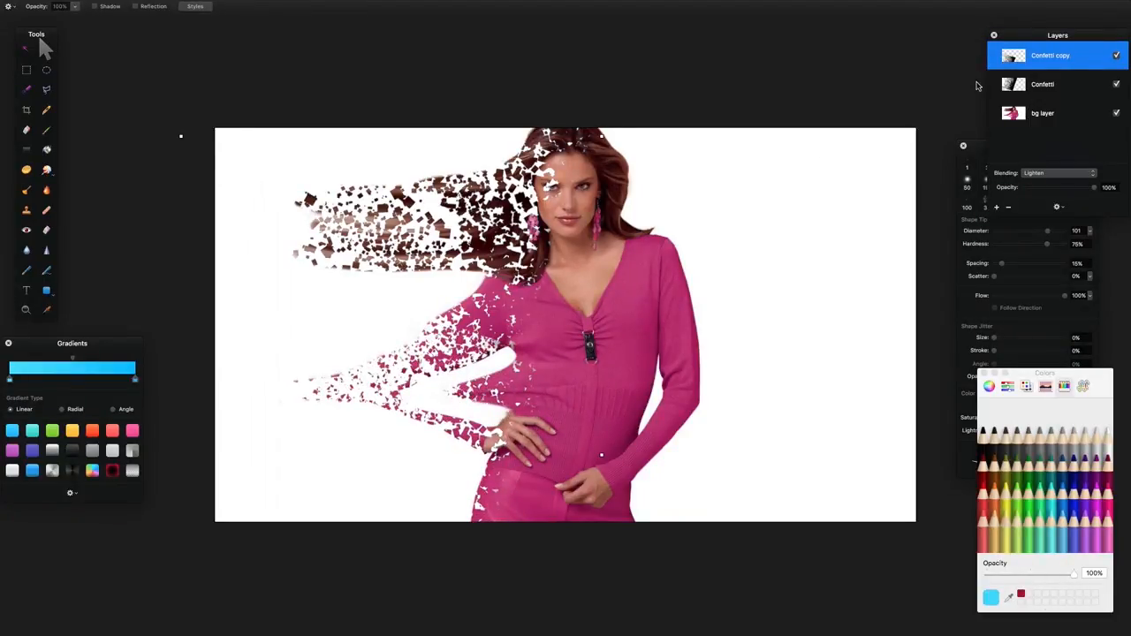
Step: Duplicate the Confetti copy layer and move the duplicate up over the stretched hair
{"action": "right_click", "coordinate": [1035, 58]}
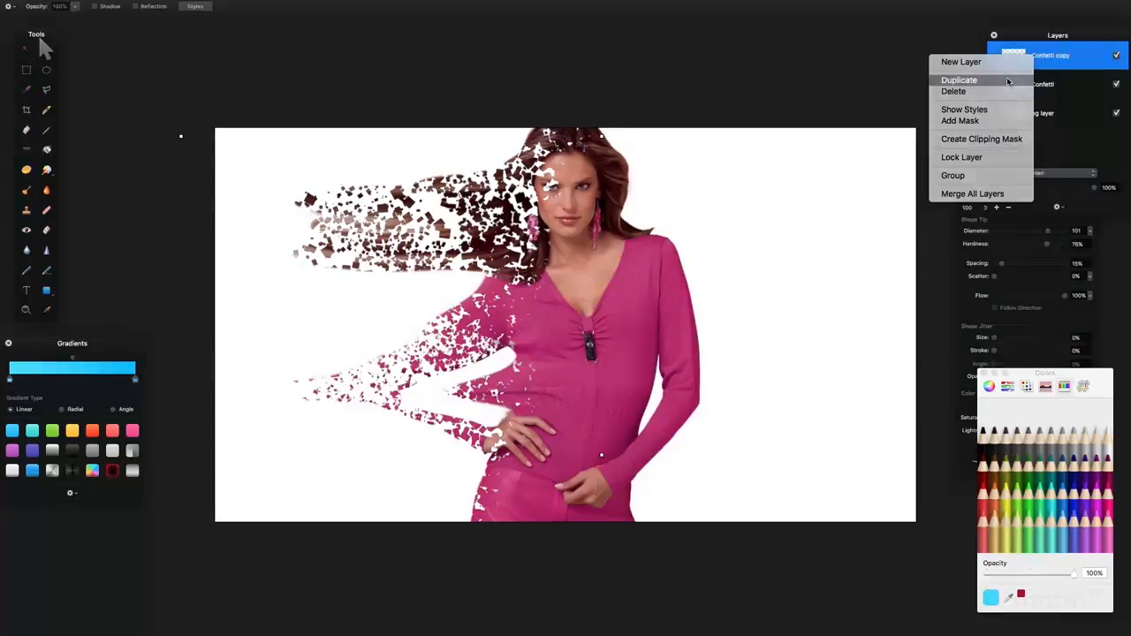
{"action": "left_click", "coordinate": [1011, 79]}
{"action": "left_click_drag", "start_coordinate": [454, 315], "coordinate": [484, 151]}
Step: Duplicate the Confetti copy 1 layer, scale the duplicate to about 110.9%, and rotate it to about 350.3° over the hair and face
{"action": "right_click", "coordinate": [1033, 52]}
{"action": "left_click", "coordinate": [1025, 73]}
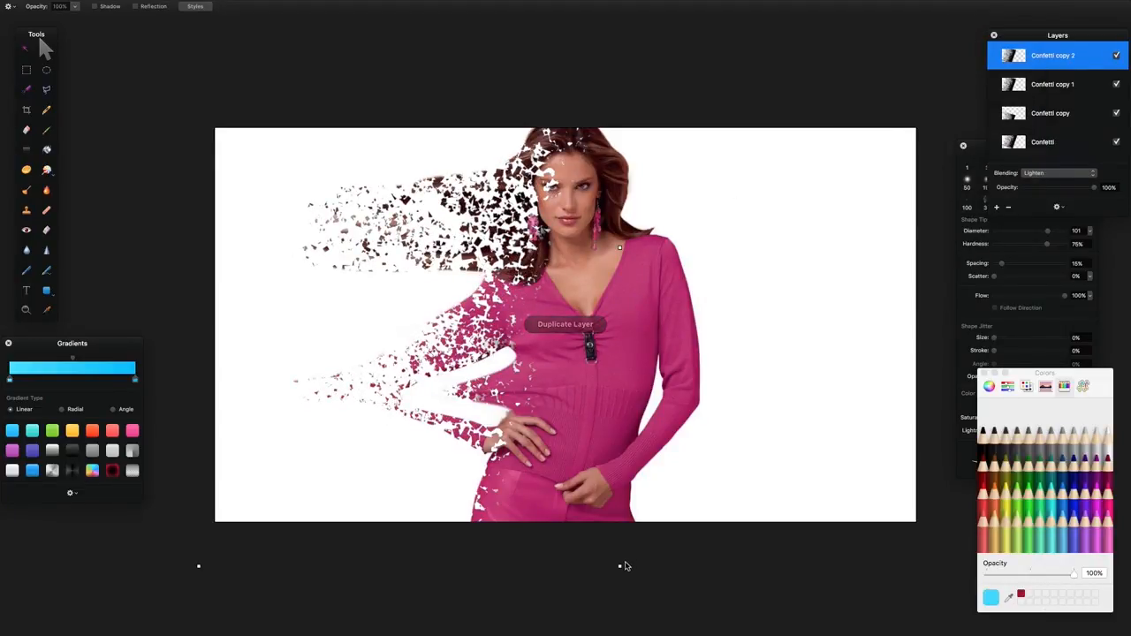
{"action": "left_click_drag", "start_coordinate": [621, 566], "coordinate": [713, 618]}
{"action": "left_click_drag", "start_coordinate": [652, 500], "coordinate": [664, 447]}
{"action": "left_click_drag", "start_coordinate": [745, 282], "coordinate": [745, 200]}
{"action": "left_click_drag", "start_coordinate": [611, 307], "coordinate": [574, 372]}
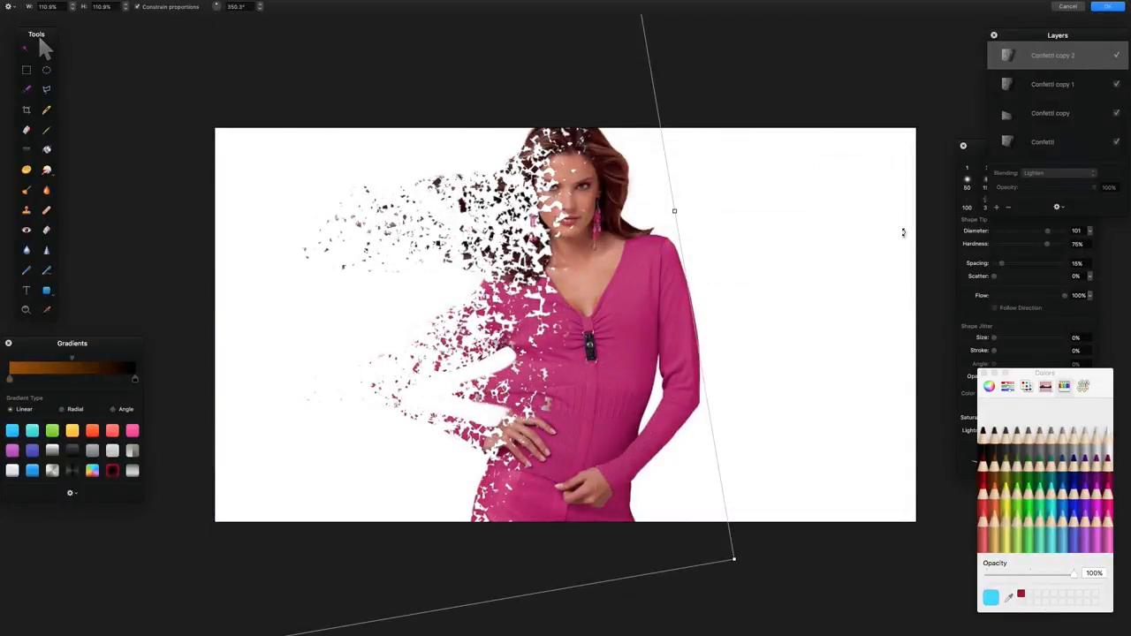
{"action": "left_click", "coordinate": [1105, 6]}
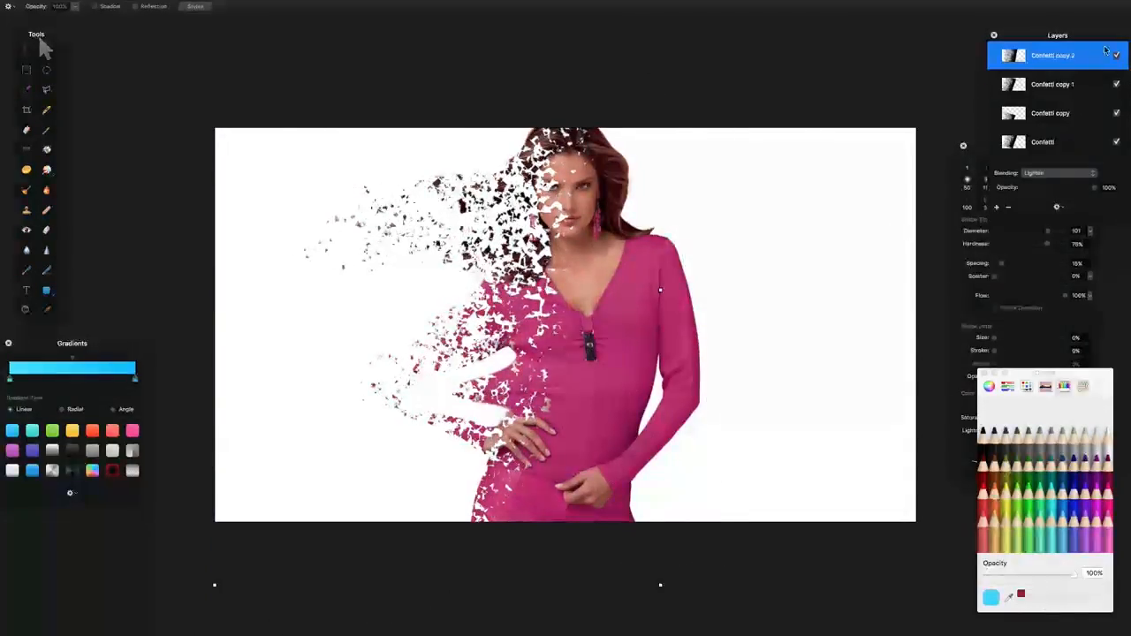
Step: Duplicate the Confetti copy 2 layer and move the duplicate down over the waist, hand and hip
{"action": "right_click", "coordinate": [1053, 60]}
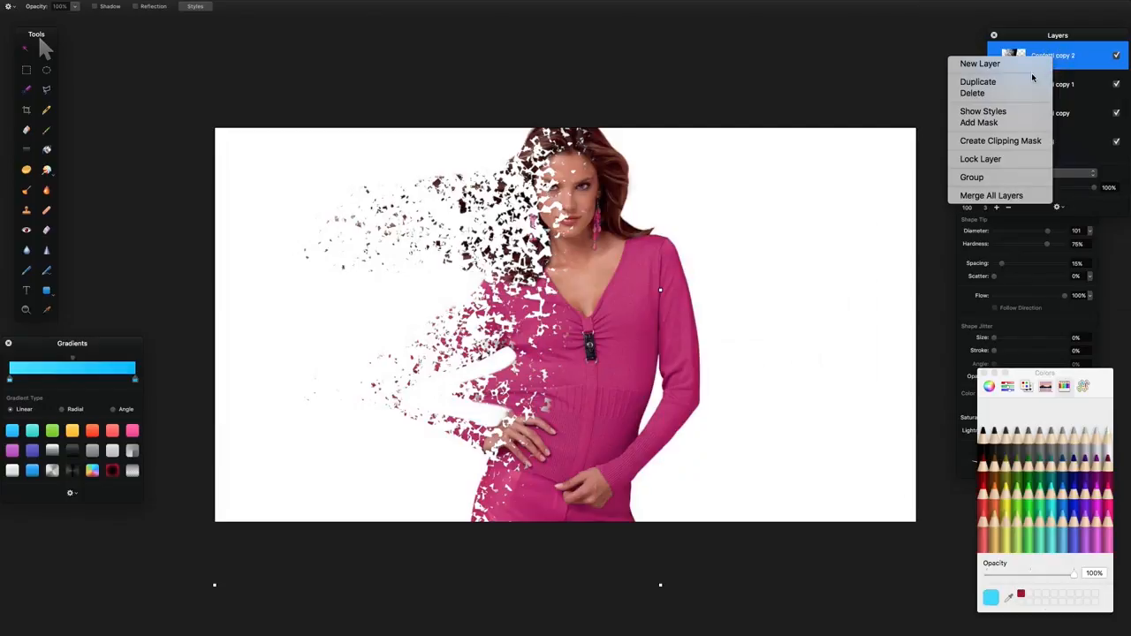
{"action": "left_click", "coordinate": [1028, 82]}
{"action": "left_click_drag", "start_coordinate": [515, 388], "coordinate": [483, 519]}
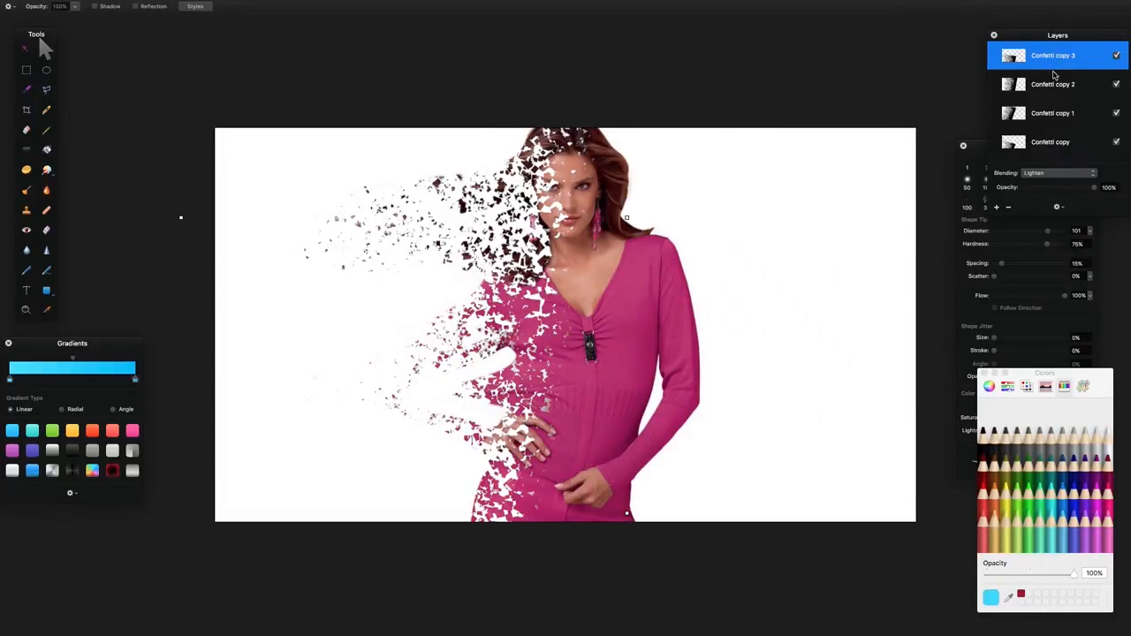
Step: Select all the Confetti layers, from Confetti copy 3 down to Confetti, and group them
{"action": "scroll", "coordinate": [1069, 92], "scroll_direction": "down", "scroll_amount": 1}
{"action": "scroll", "coordinate": [1069, 93], "scroll_direction": "up", "scroll_amount": 1}
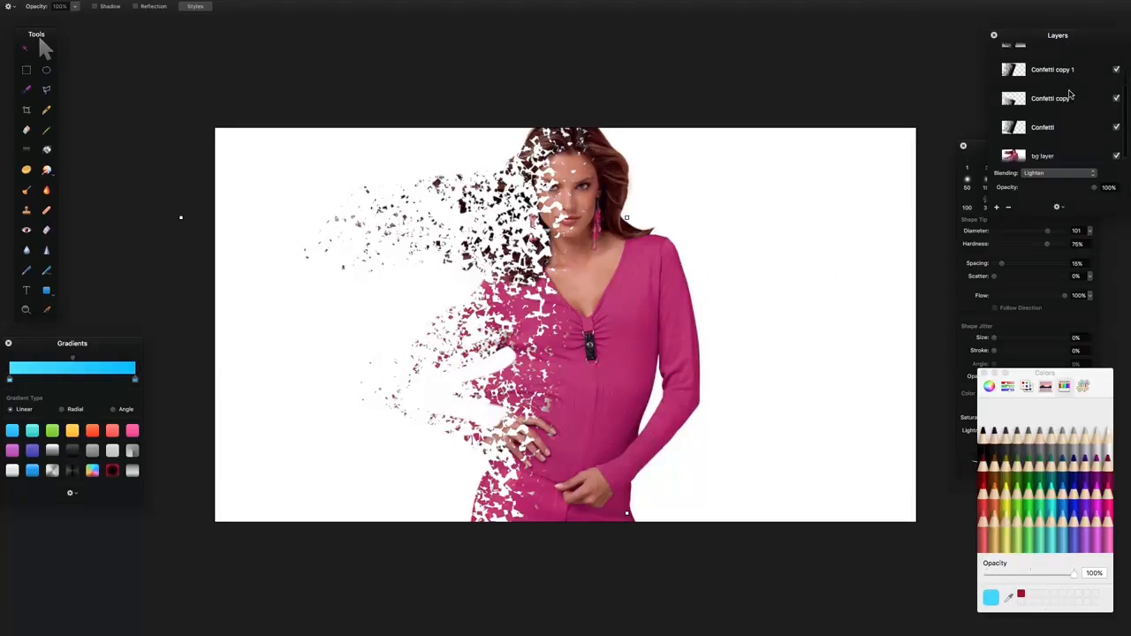
{"action": "scroll", "coordinate": [1072, 117], "scroll_direction": "up", "scroll_amount": 3}
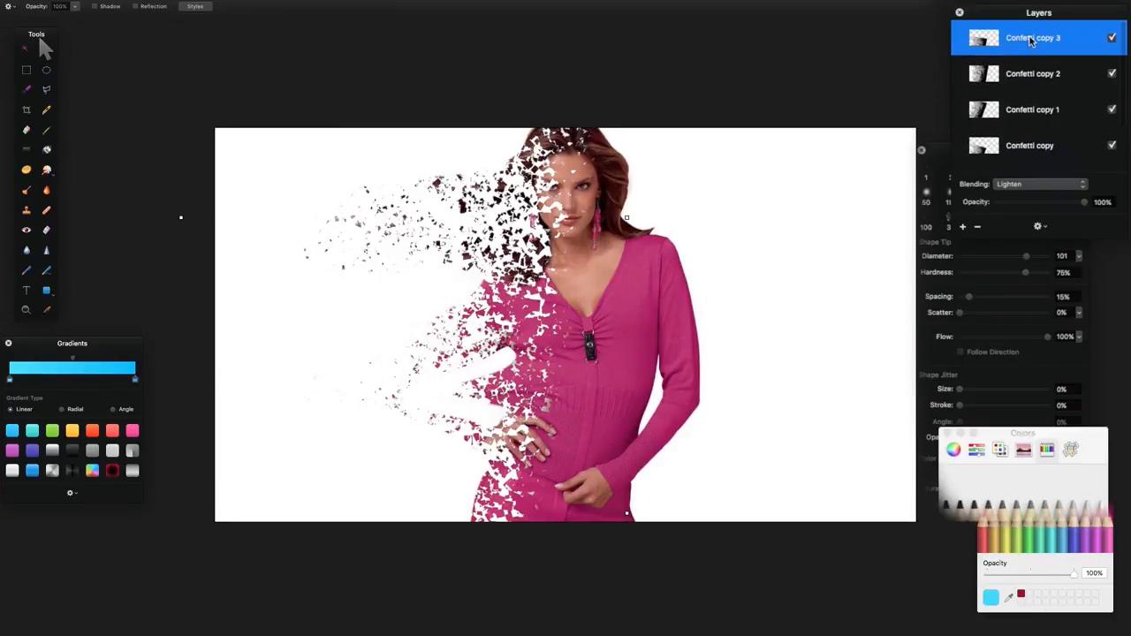
{"action": "scroll", "coordinate": [1047, 42], "scroll_direction": "down", "scroll_amount": 3}
{"action": "scroll", "coordinate": [1047, 42], "scroll_direction": "down", "scroll_amount": 1}
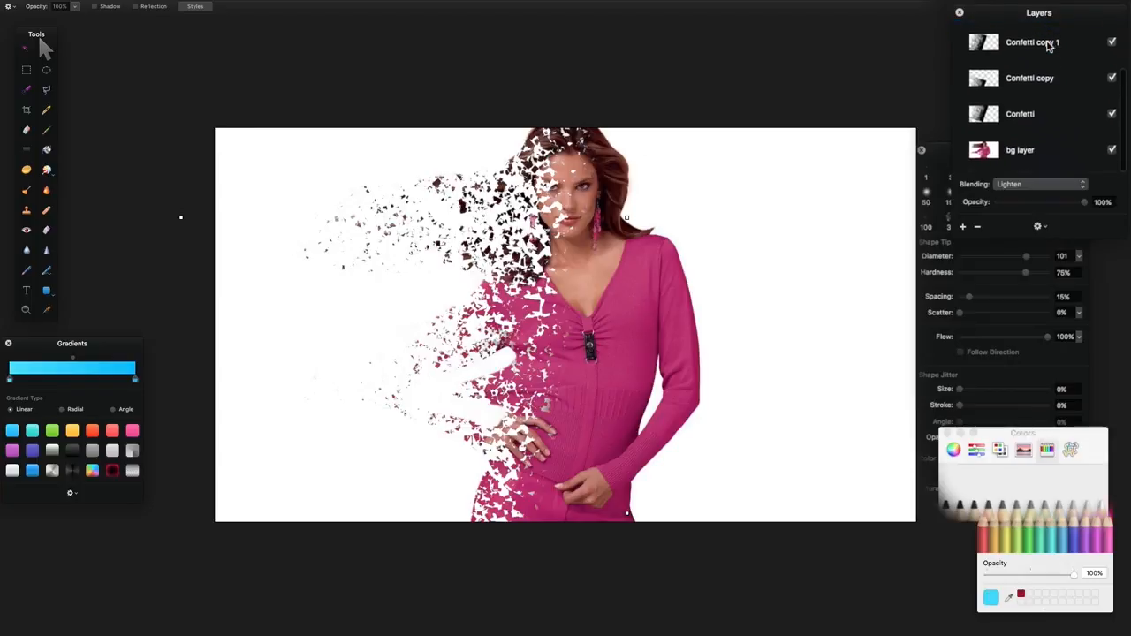
{"action": "left_click", "coordinate": [1029, 120], "text": "shift"}
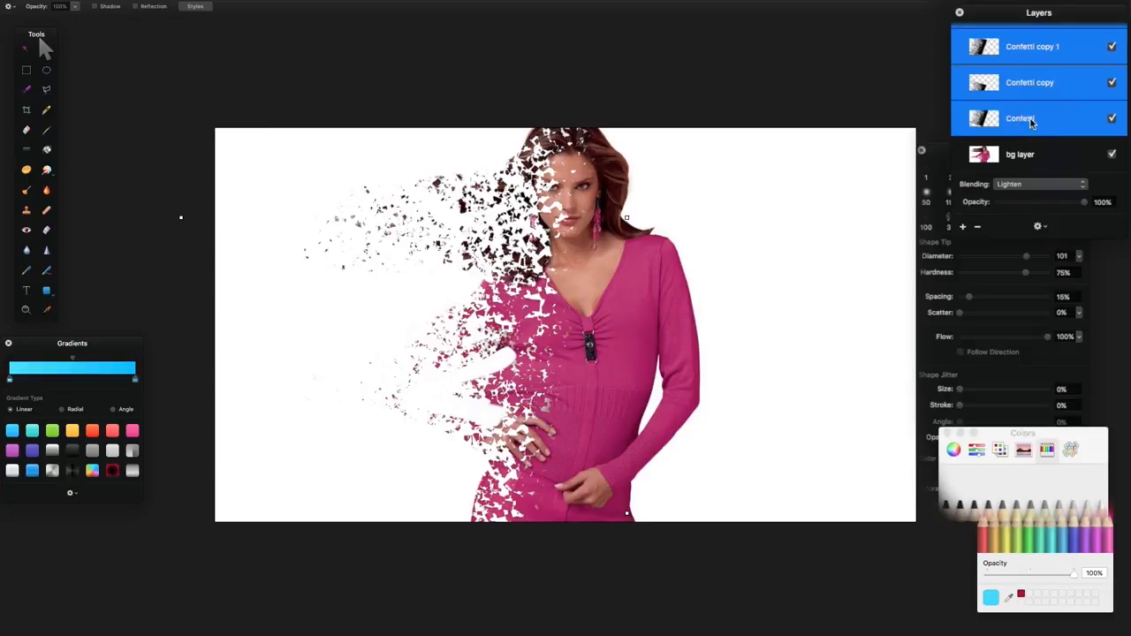
{"action": "scroll", "coordinate": [1029, 89], "scroll_direction": "up", "scroll_amount": 4}
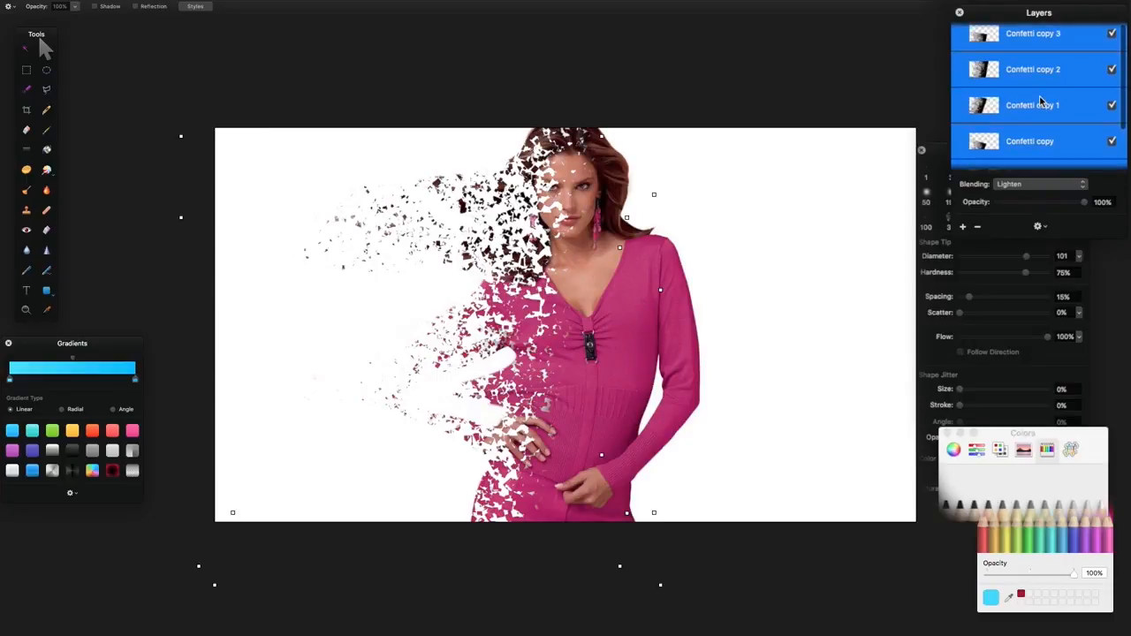
{"action": "right_click", "coordinate": [1029, 41]}
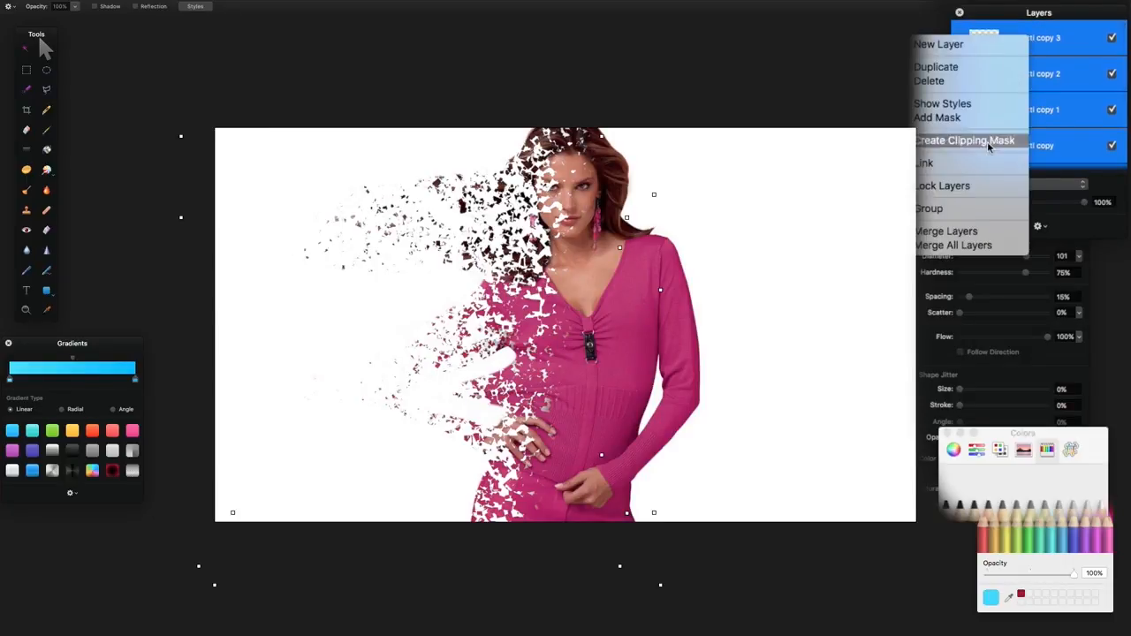
{"action": "left_click", "coordinate": [972, 203]}
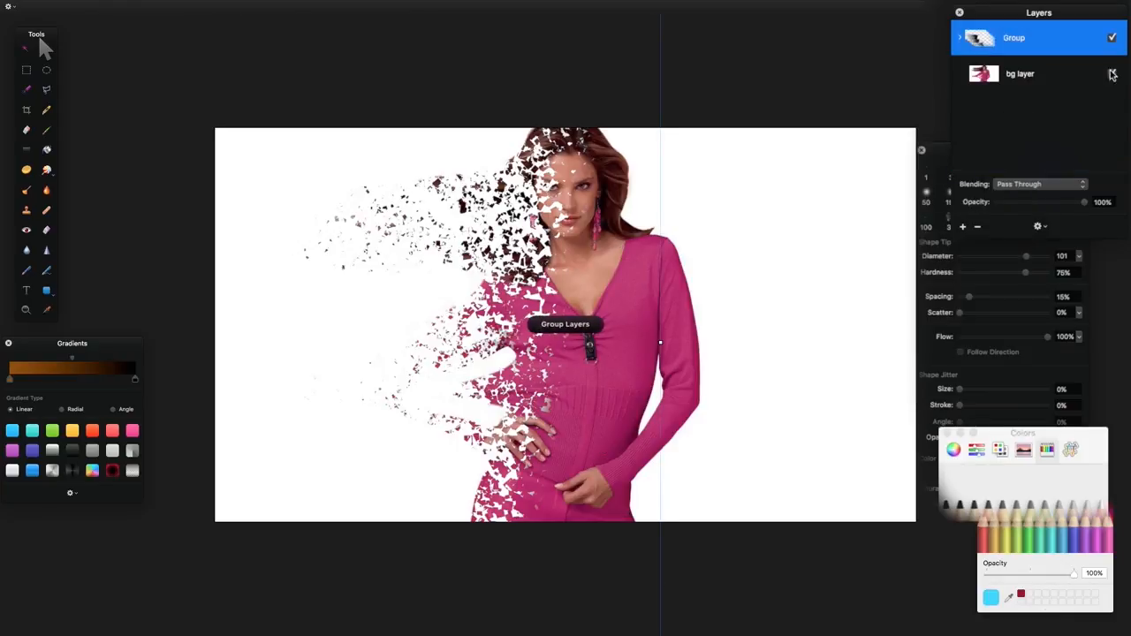
Step: Hide and show the confetti group repeatedly to compare the photo with and without the dispersion
{"action": "left_click", "coordinate": [1112, 40]}
{"action": "left_click", "coordinate": [1112, 40]}
{"action": "left_click", "coordinate": [1112, 40]}
{"action": "left_click", "coordinate": [1113, 40]}
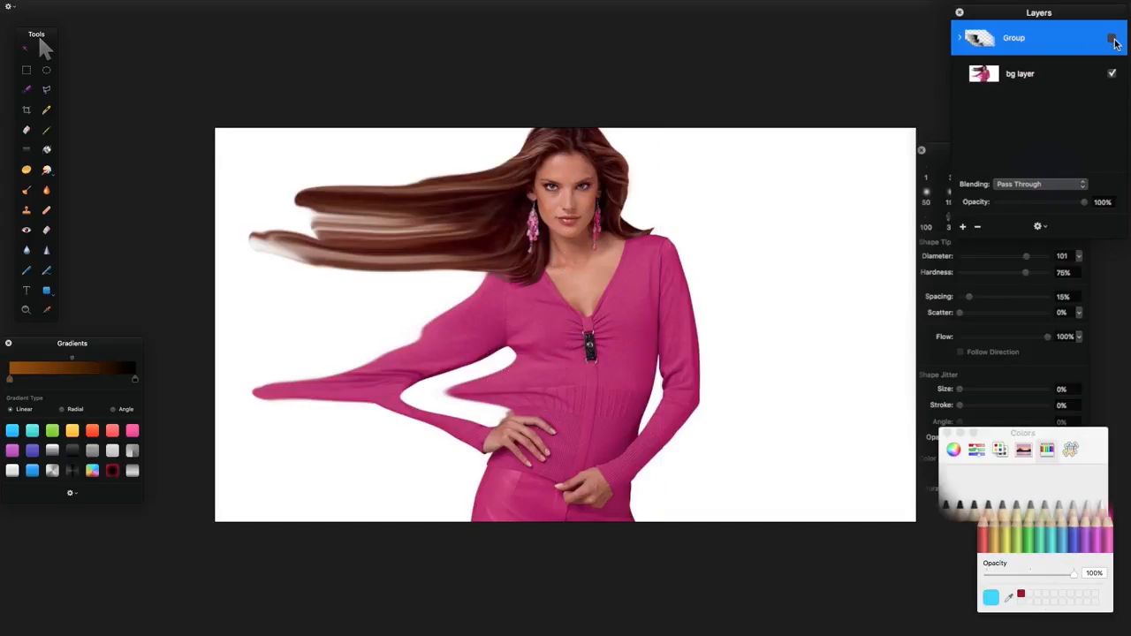
{"action": "left_click", "coordinate": [1112, 40]}
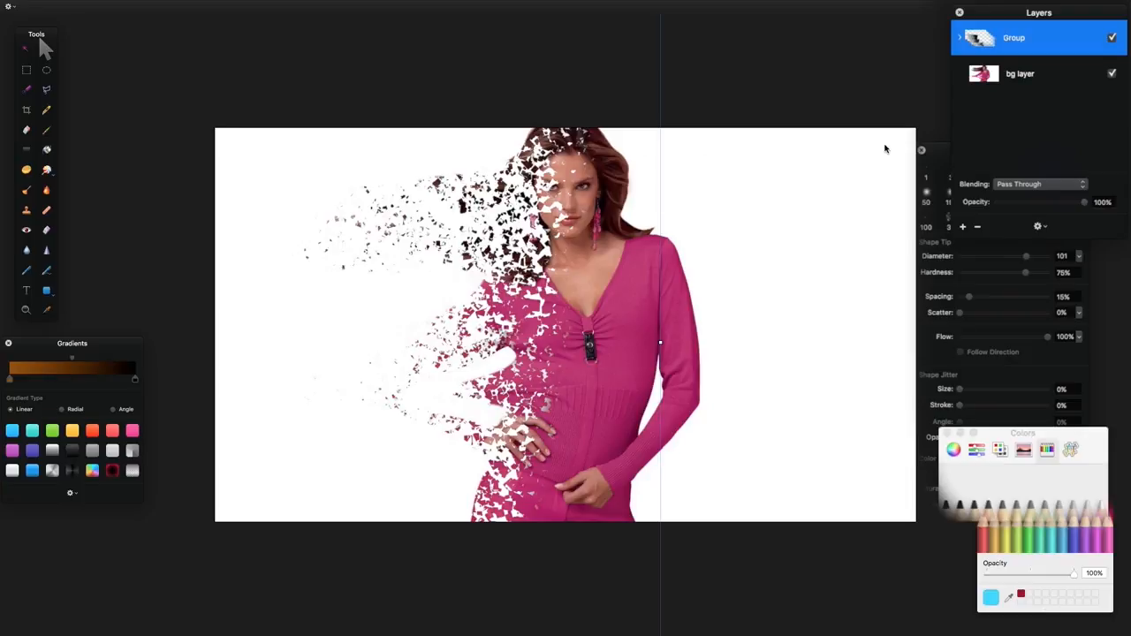
Step: Duplicate the bg layer and rename the copy "top bg"
{"action": "left_click", "coordinate": [1004, 84]}
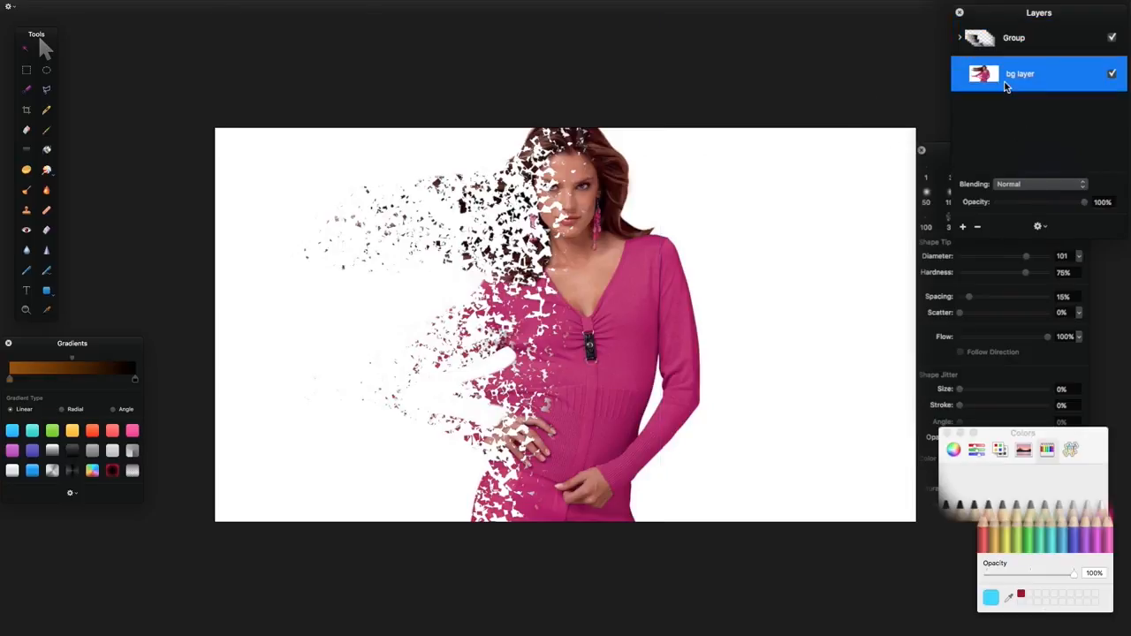
{"action": "right_click", "coordinate": [1010, 79]}
{"action": "left_click", "coordinate": [1039, 109]}
{"action": "left_click", "coordinate": [1006, 119]}
{"action": "left_click", "coordinate": [1003, 81]}
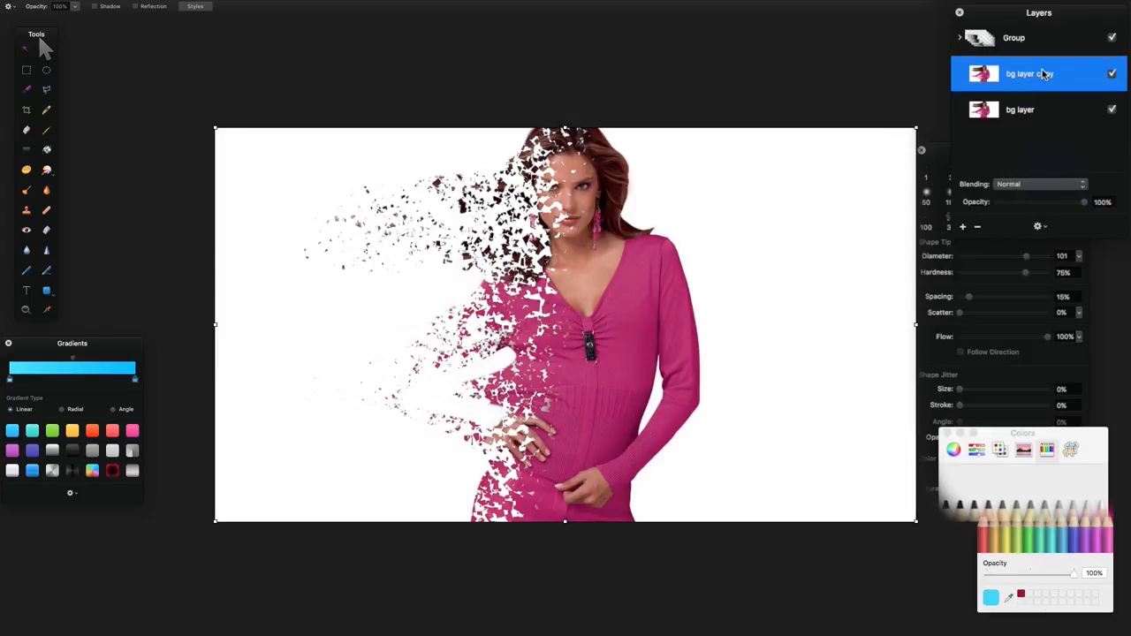
{"action": "double_click", "coordinate": [1041, 78]}
{"action": "type", "text": "top"}
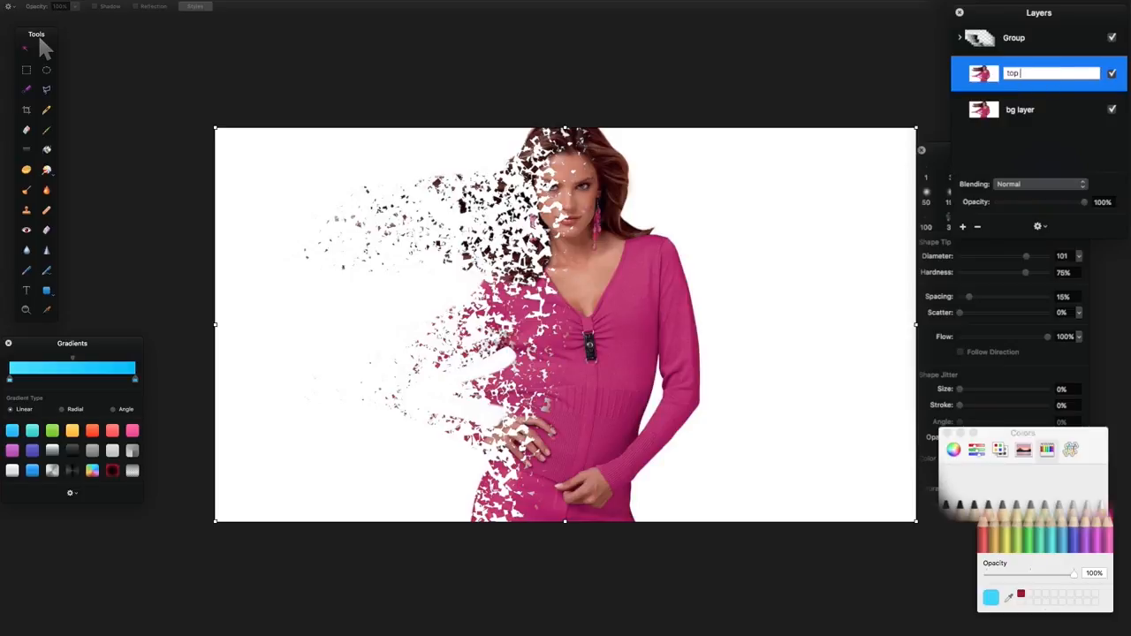
{"action": "type", "text": " bg"}
{"action": "key", "text": "Return"}
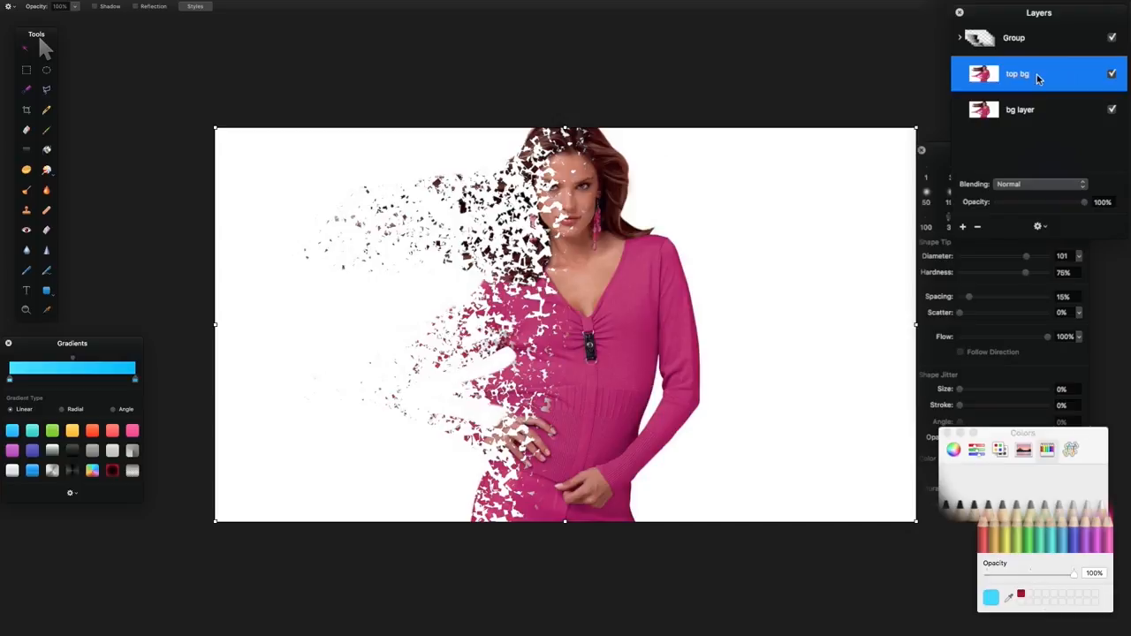
Step: Close the brush settings, move the color picker slightly aside and bring up the Effects Browser
{"action": "left_click", "coordinate": [921, 154]}
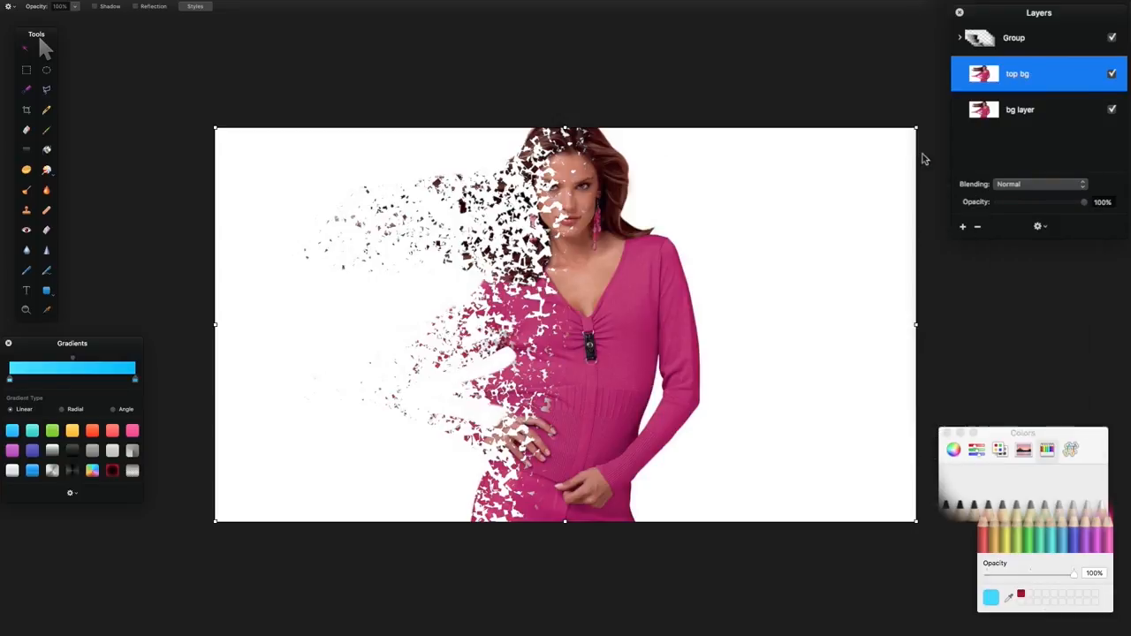
{"action": "mouse_move", "coordinate": [1035, 440]}
{"action": "left_mouse_down"}
{"action": "mouse_move", "coordinate": [1049, 413]}
{"action": "mouse_move", "coordinate": [1045, 432]}
{"action": "left_mouse_up"}
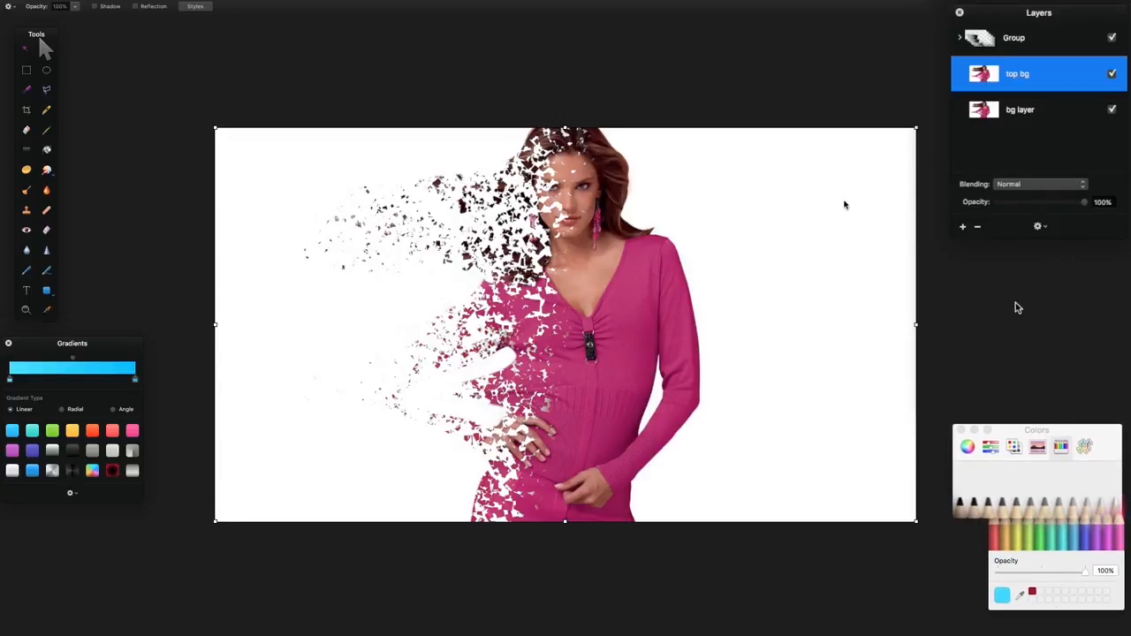
{"action": "mouse_move", "coordinate": [124, 4]}
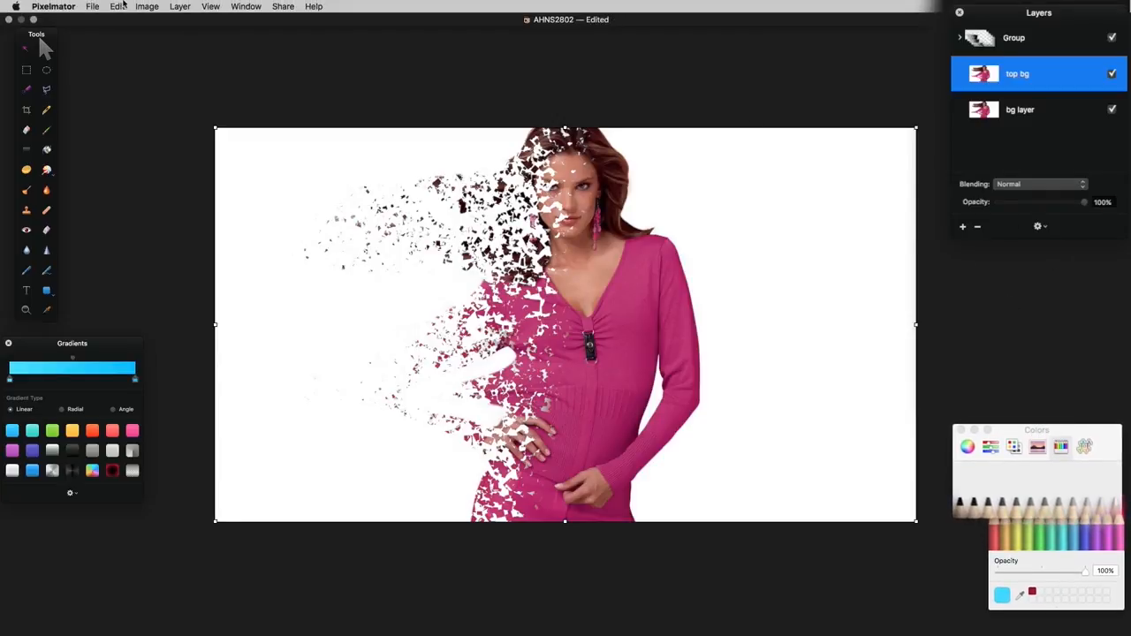
{"action": "left_click", "coordinate": [209, 7]}
{"action": "left_click", "coordinate": [263, 186]}
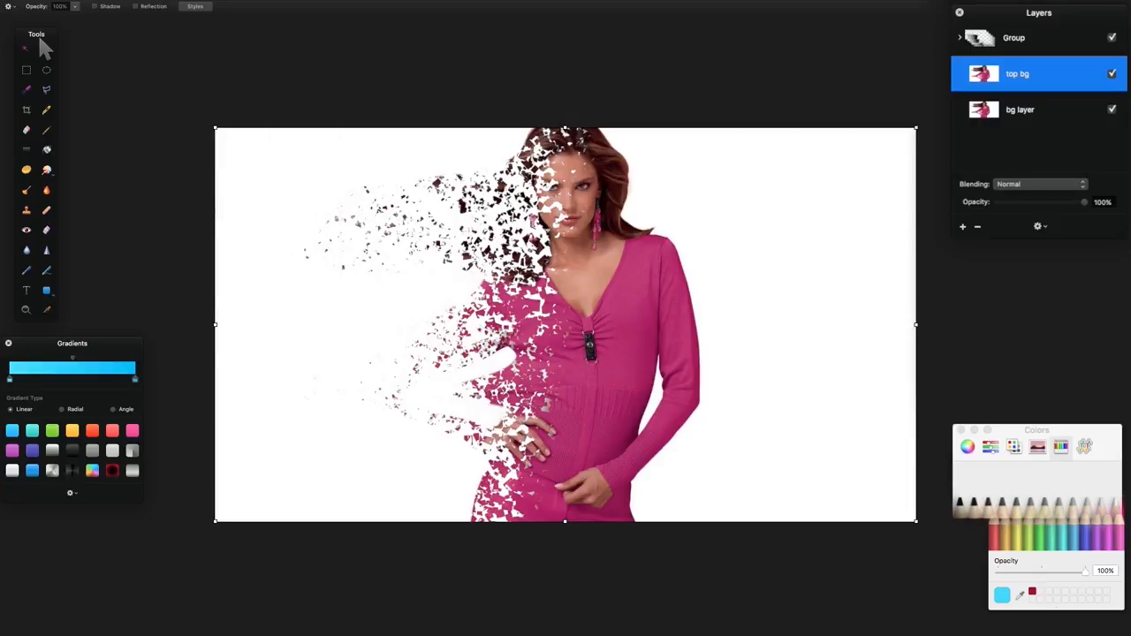
Step: Search all effects for "Glas" and select the Glass distortion effect
{"action": "scroll", "coordinate": [1007, 335], "scroll_direction": "up", "scroll_amount": 3}
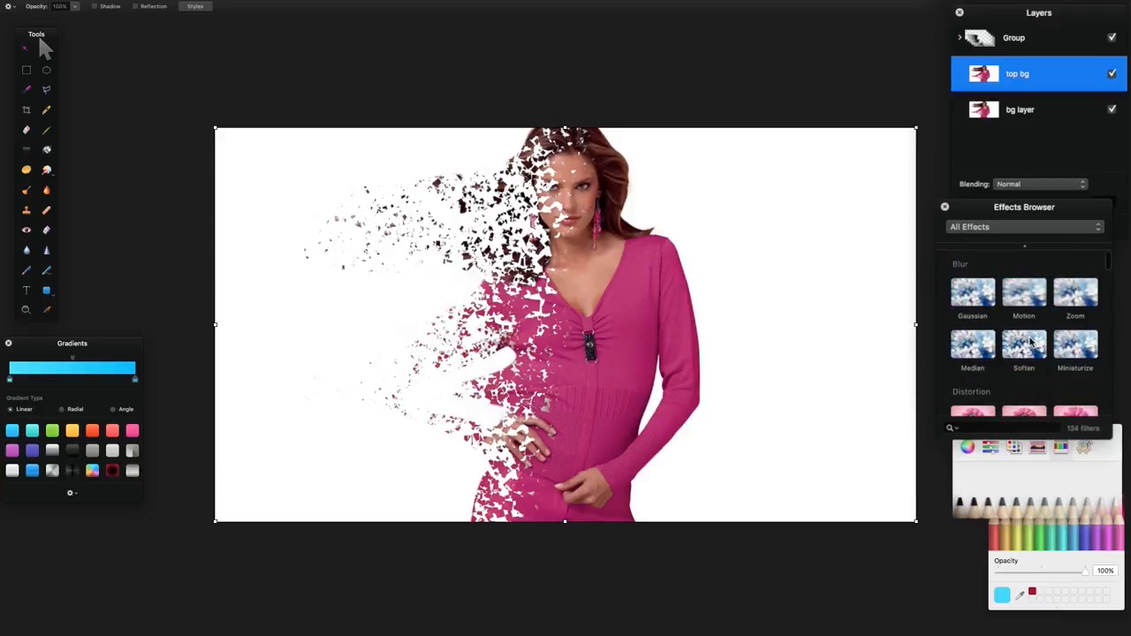
{"action": "scroll", "coordinate": [1025, 345], "scroll_direction": "down", "scroll_amount": 3}
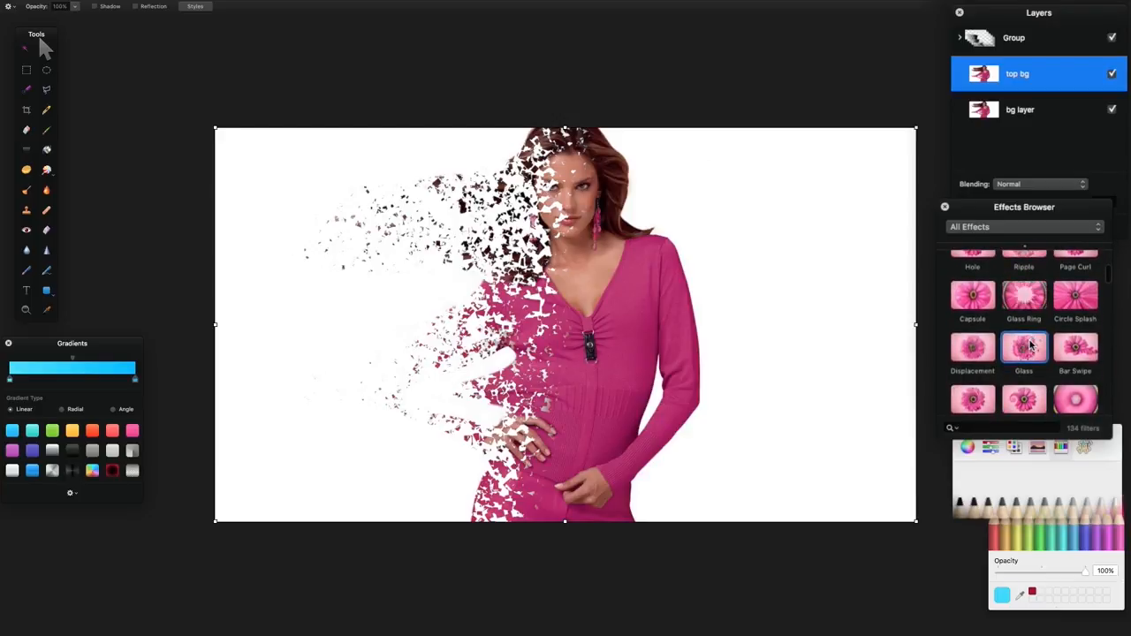
{"action": "scroll", "coordinate": [1016, 345], "scroll_direction": "up", "scroll_amount": 3}
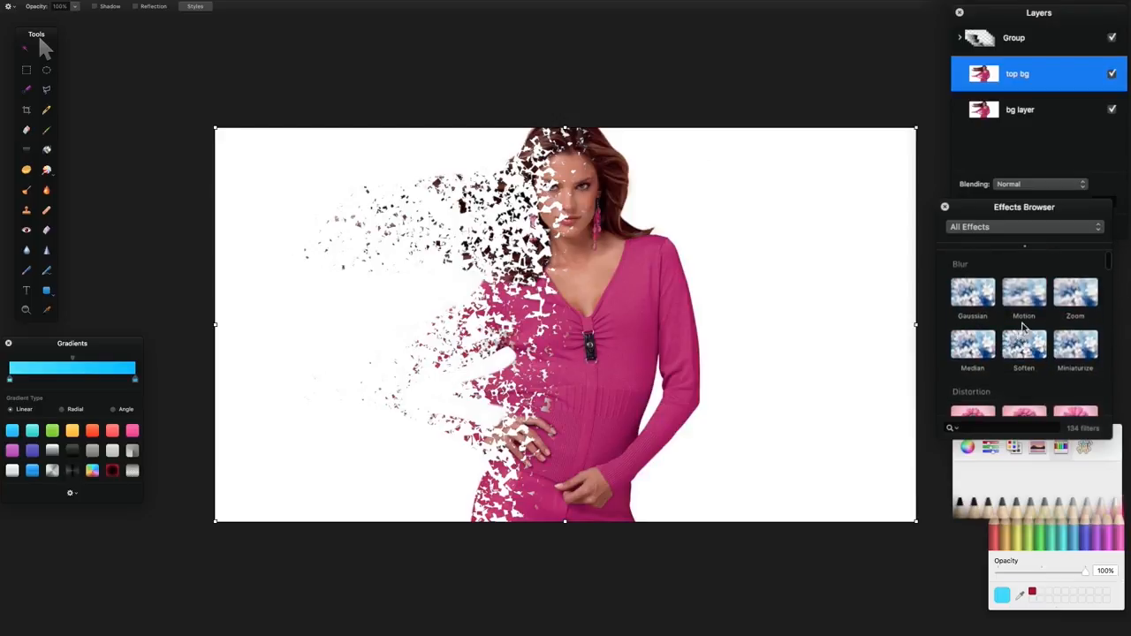
{"action": "left_click", "coordinate": [1014, 227]}
{"action": "left_click", "coordinate": [1013, 227]}
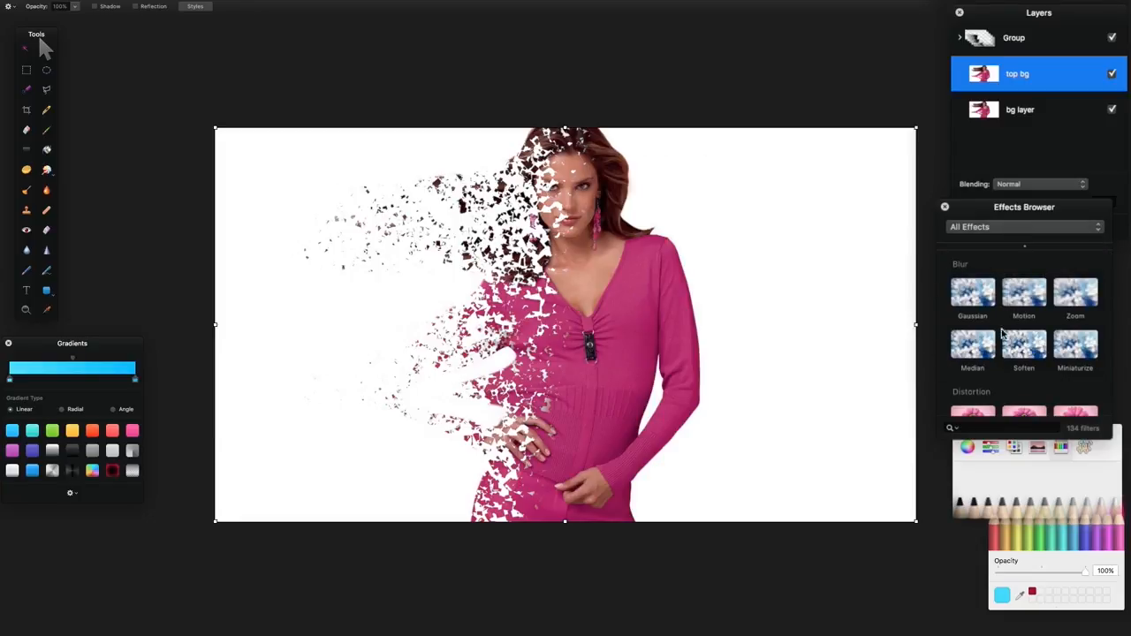
{"action": "left_click", "coordinate": [972, 429]}
{"action": "type", "text": "Glas"}
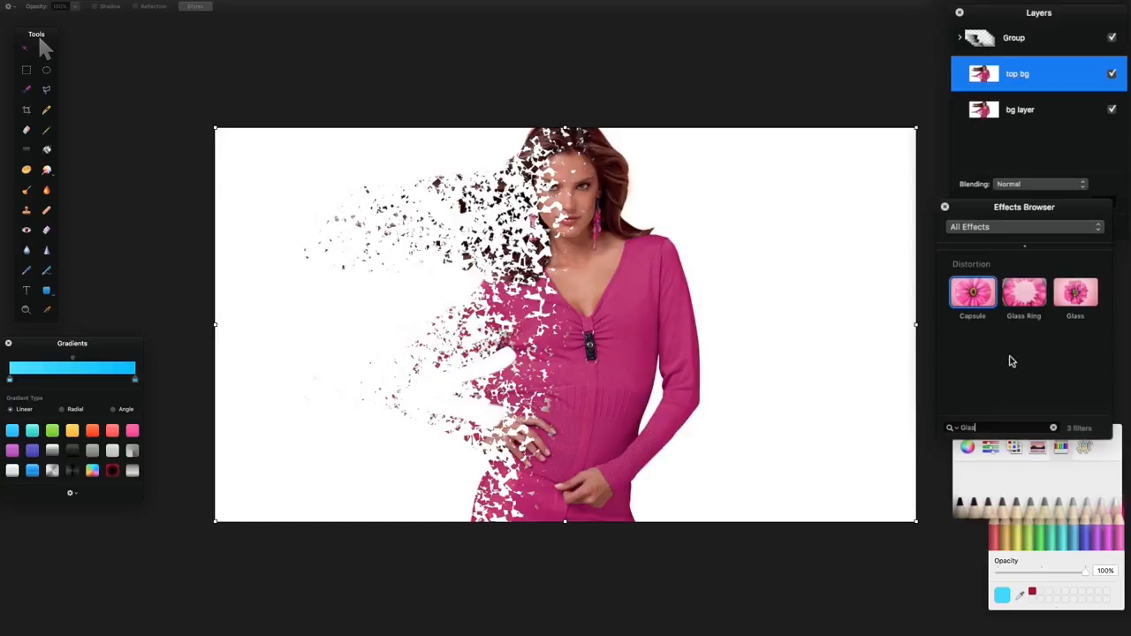
{"action": "left_click", "coordinate": [1082, 305]}
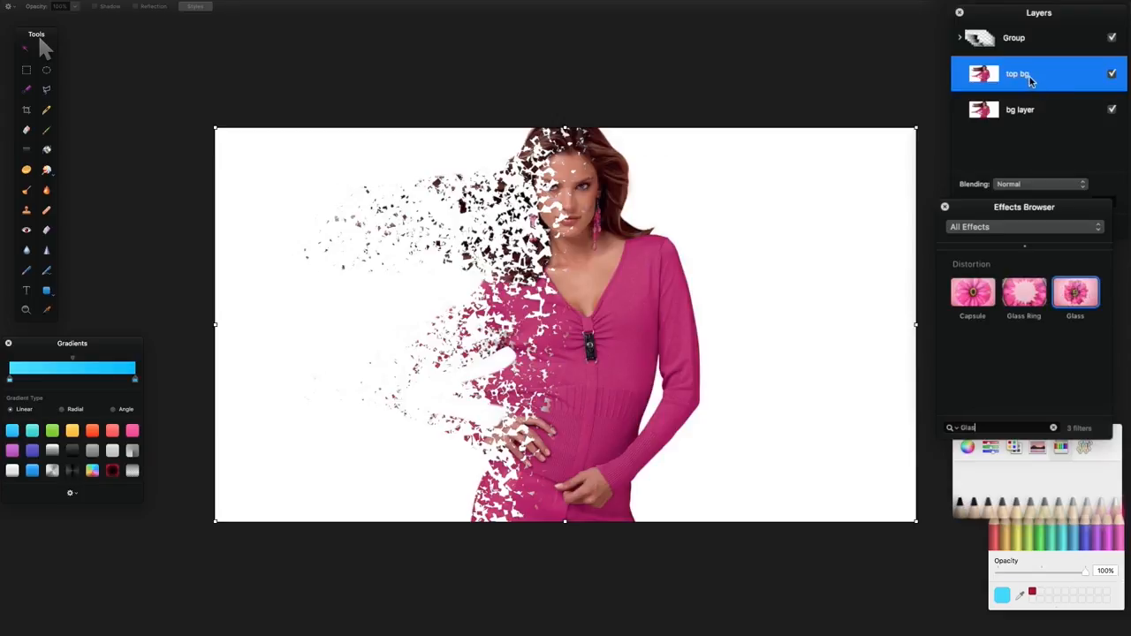
{"action": "double_click", "coordinate": [1080, 303]}
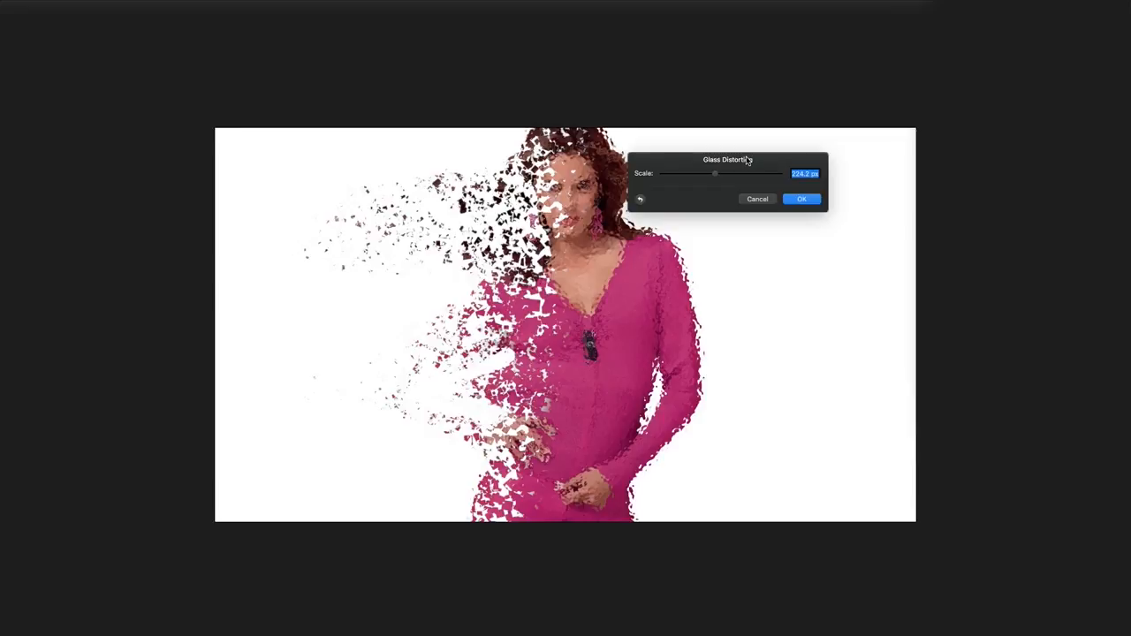
{"action": "left_click", "coordinate": [756, 200]}
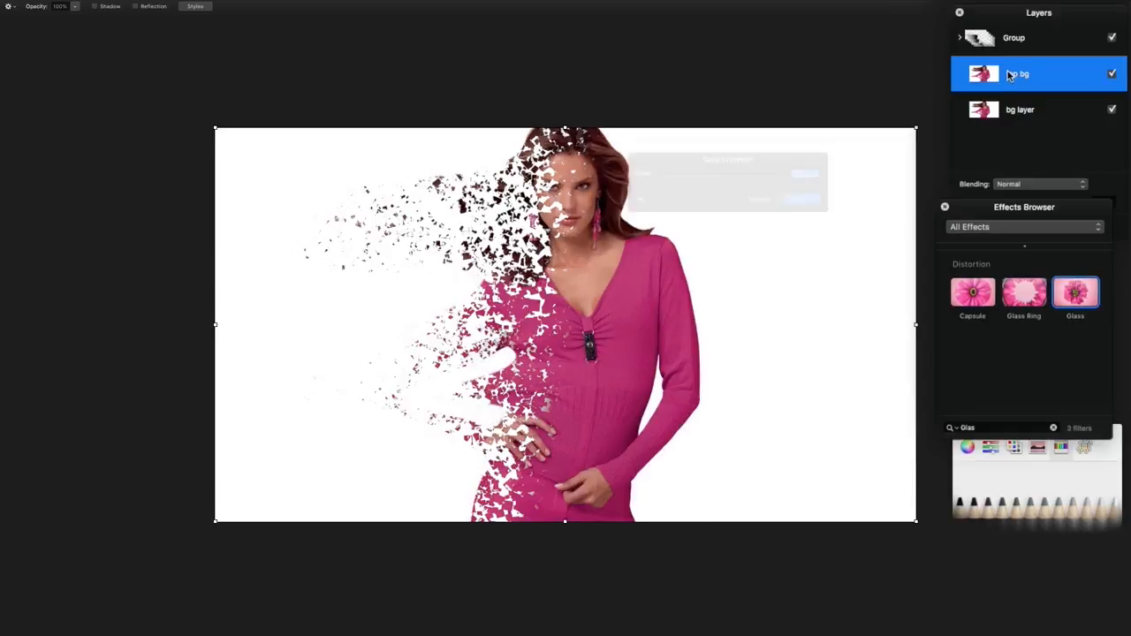
{"action": "left_click_drag", "start_coordinate": [1078, 294], "coordinate": [1003, 71]}
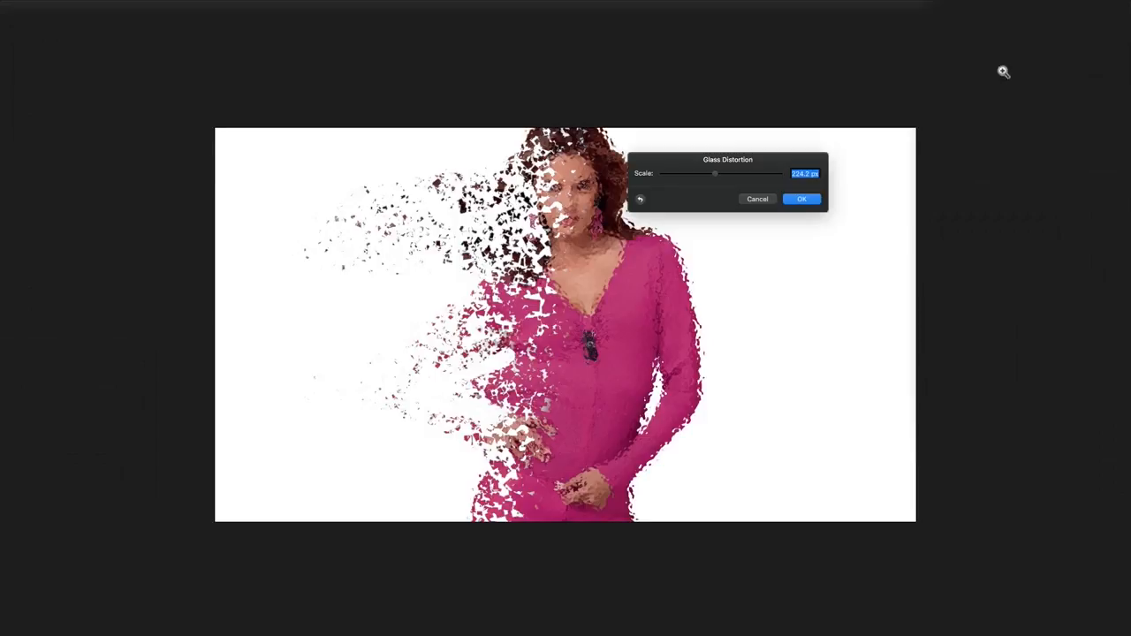
{"action": "left_click", "coordinate": [762, 199]}
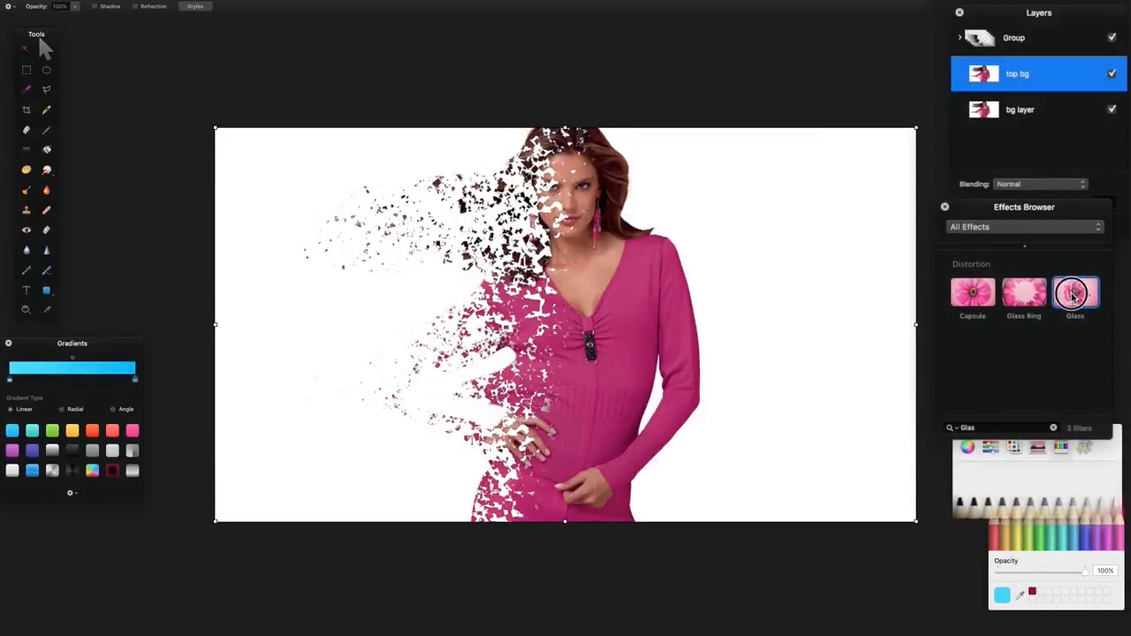
{"action": "left_click_drag", "start_coordinate": [1076, 291], "coordinate": [584, 273]}
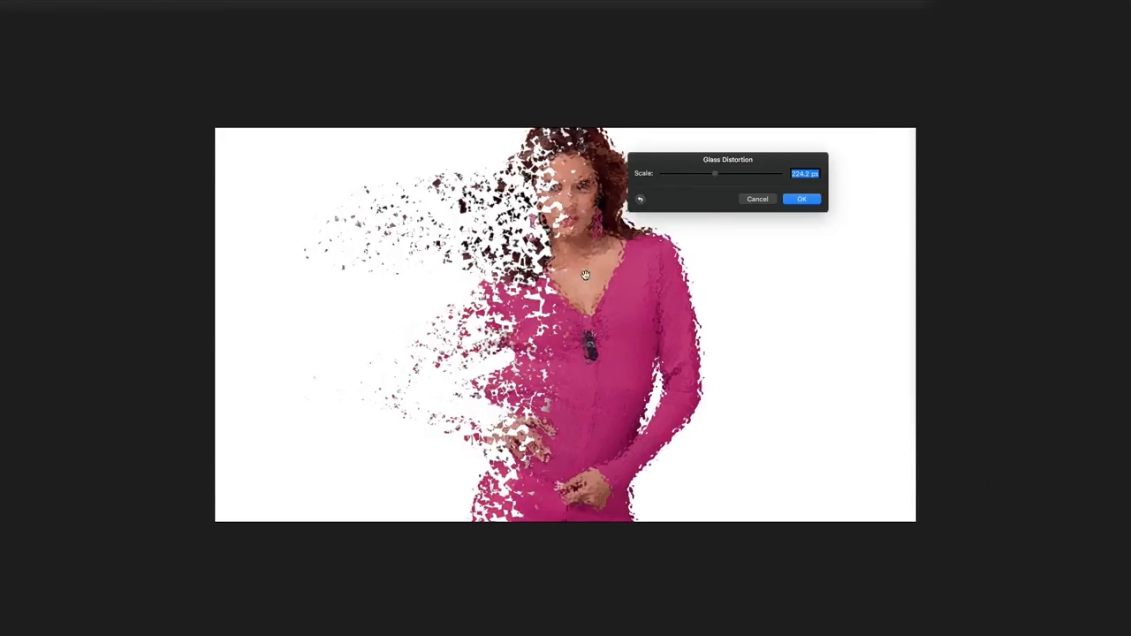
{"action": "left_click", "coordinate": [759, 200]}
Step: Apply the Glass distortion to the top bg layer with its scale set to 115 px
{"action": "double_click", "coordinate": [1063, 291]}
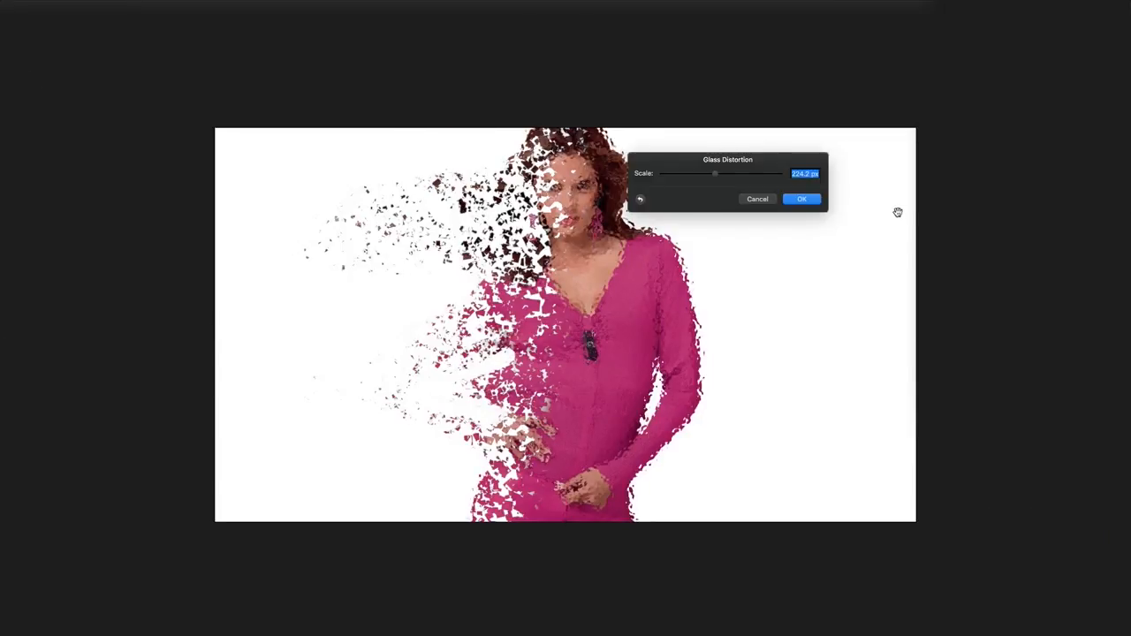
{"action": "left_click_drag", "start_coordinate": [726, 164], "coordinate": [769, 166]}
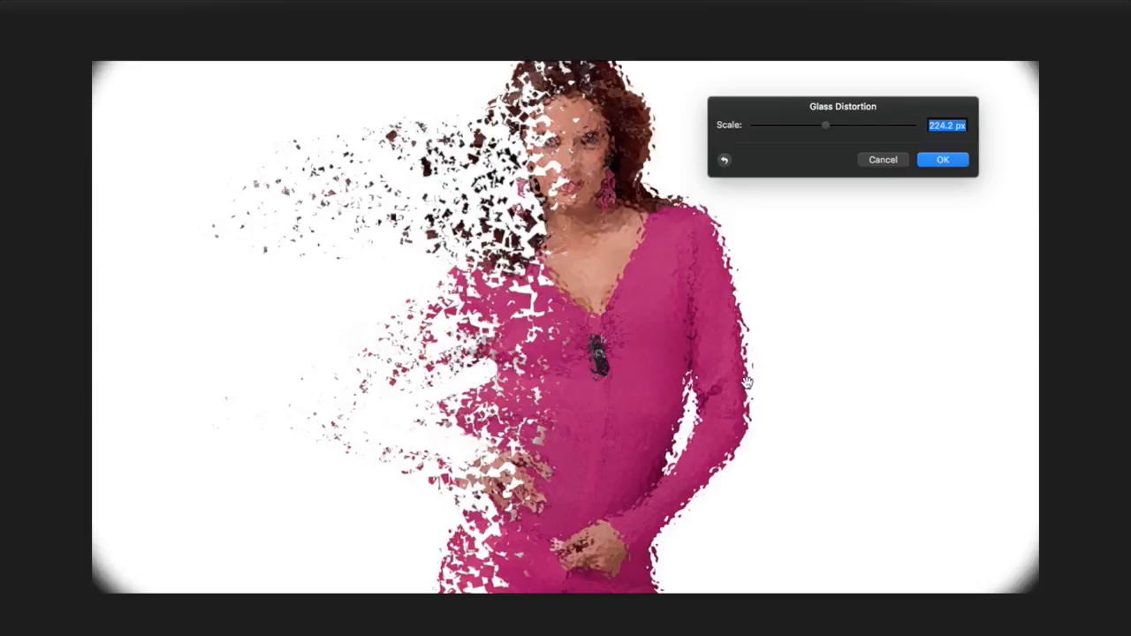
{"action": "left_click_drag", "start_coordinate": [741, 333], "coordinate": [747, 363]}
{"action": "left_click_drag", "start_coordinate": [822, 127], "coordinate": [789, 132]}
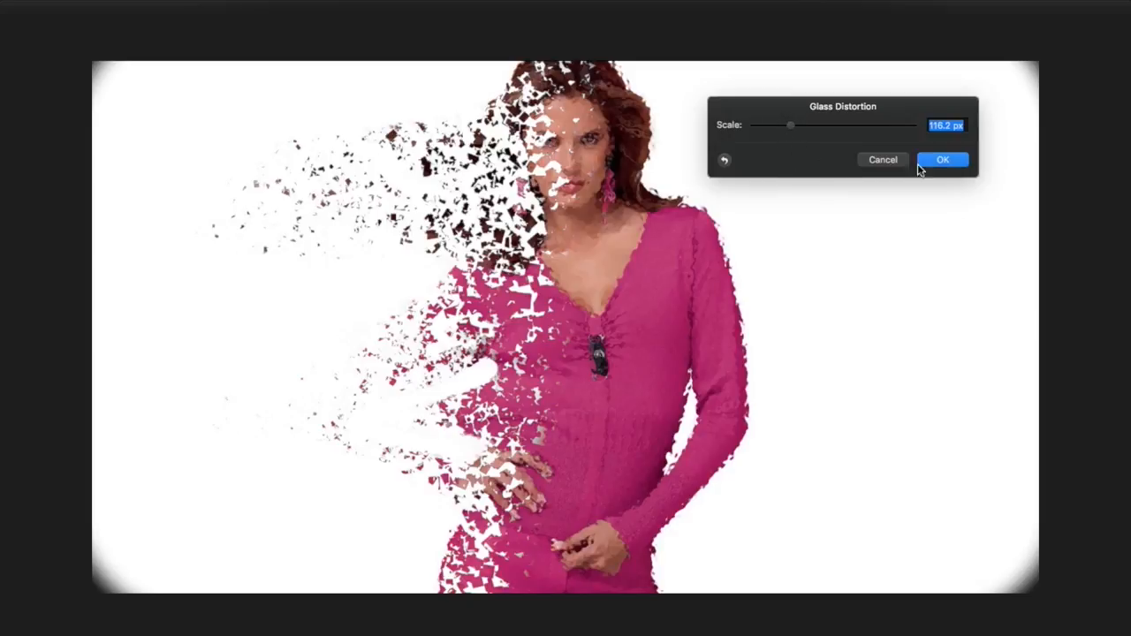
{"action": "left_click", "coordinate": [942, 129]}
{"action": "type", "text": "115"}
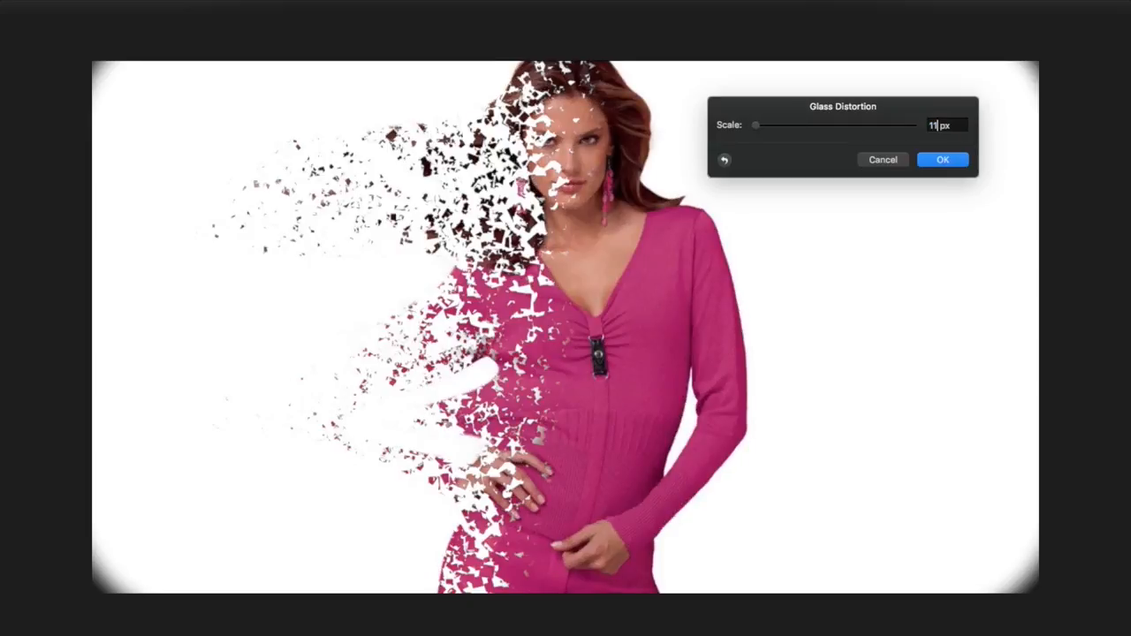
{"action": "key", "text": "Return"}
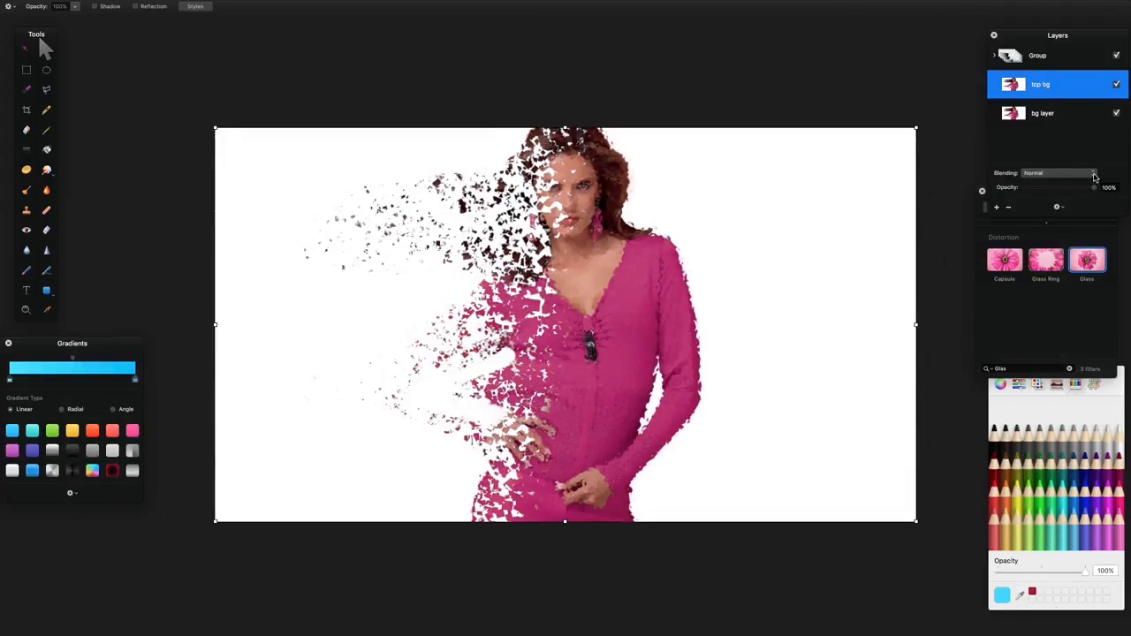
Step: Try the Lighten and Screen blending modes on the top bg layer, and settle on Lighter Color
{"action": "left_click", "coordinate": [1093, 175]}
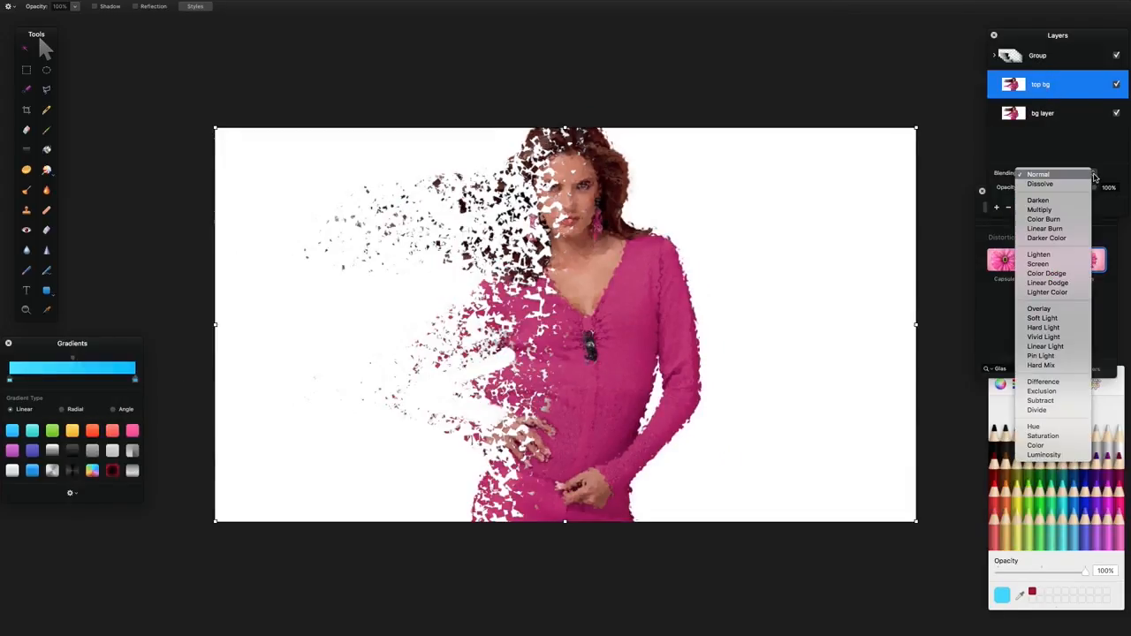
{"action": "left_click", "coordinate": [1069, 254]}
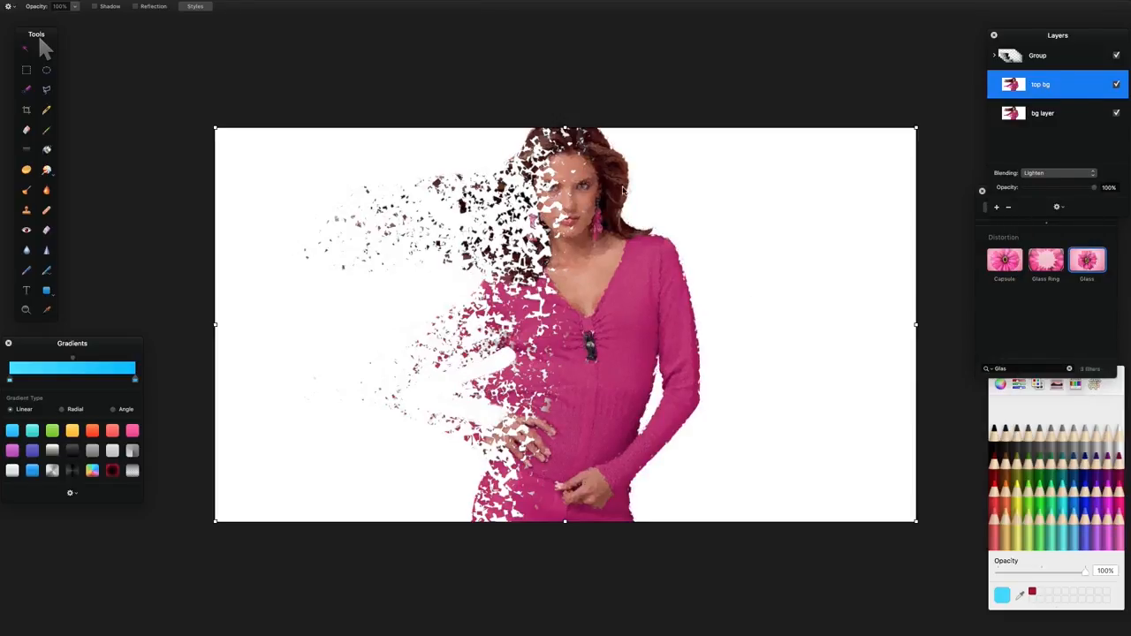
{"action": "left_click", "coordinate": [1094, 175]}
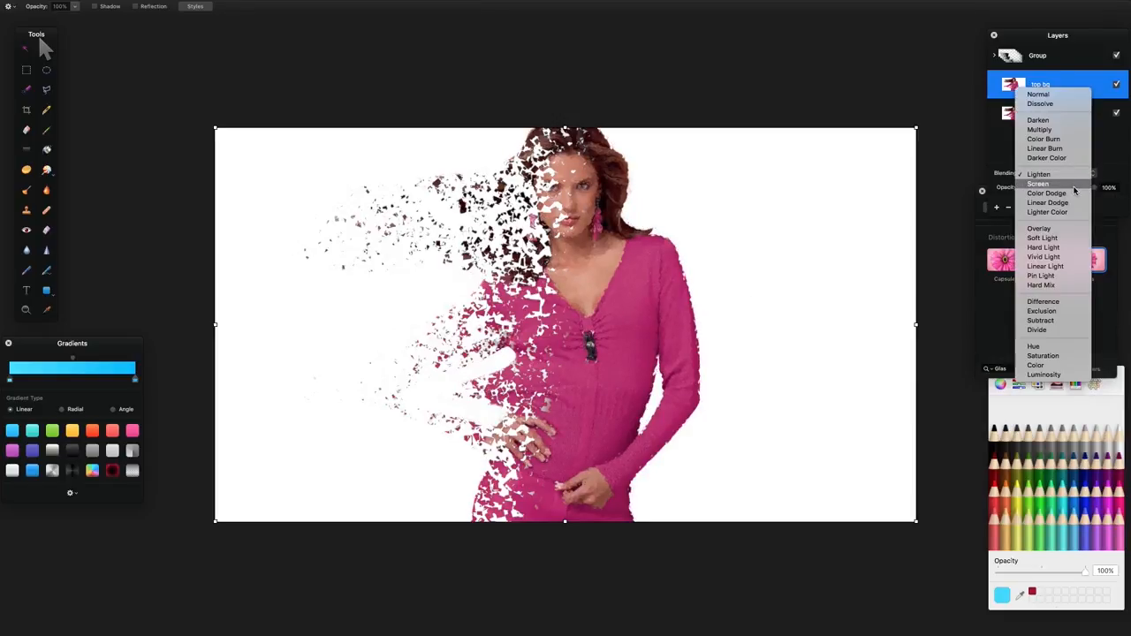
{"action": "left_click", "coordinate": [1073, 185]}
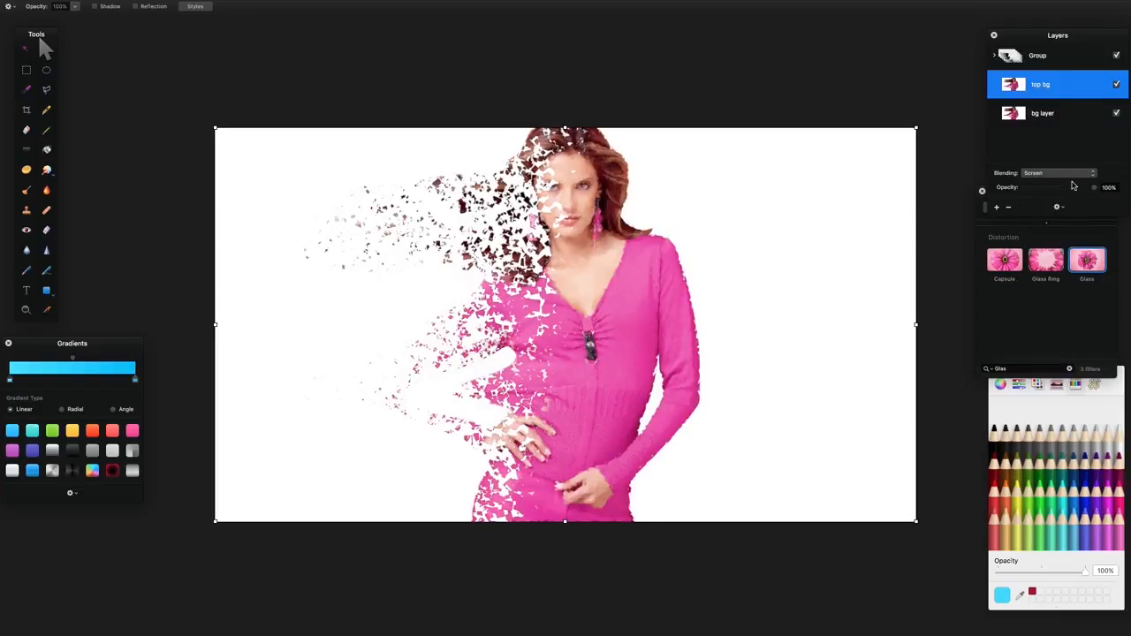
{"action": "left_click", "coordinate": [1071, 174]}
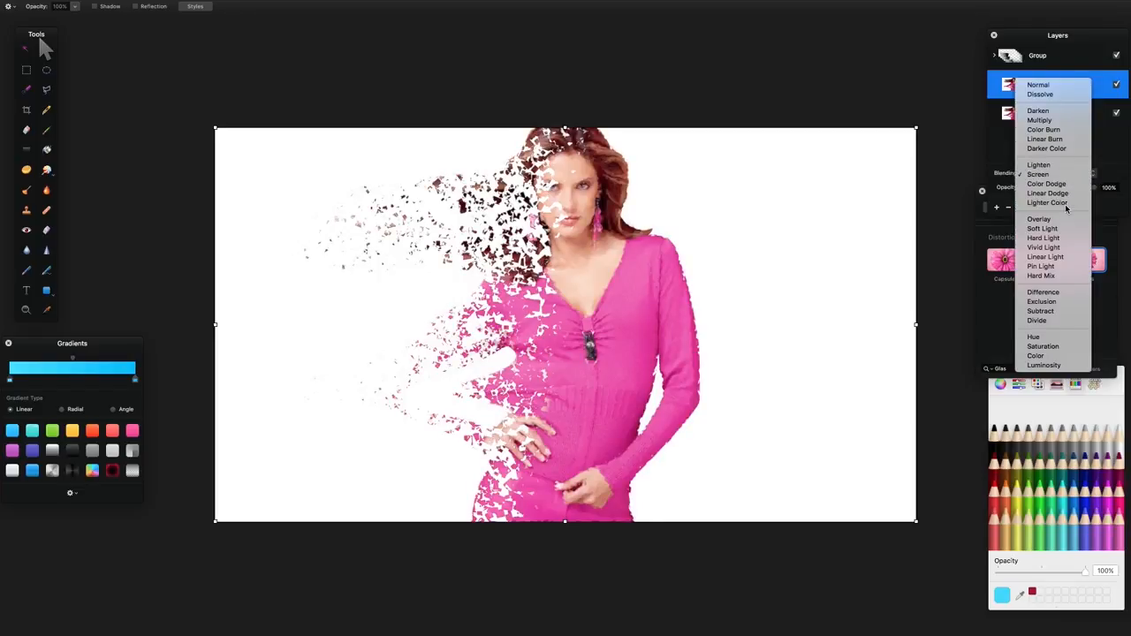
{"action": "left_click", "coordinate": [1065, 203]}
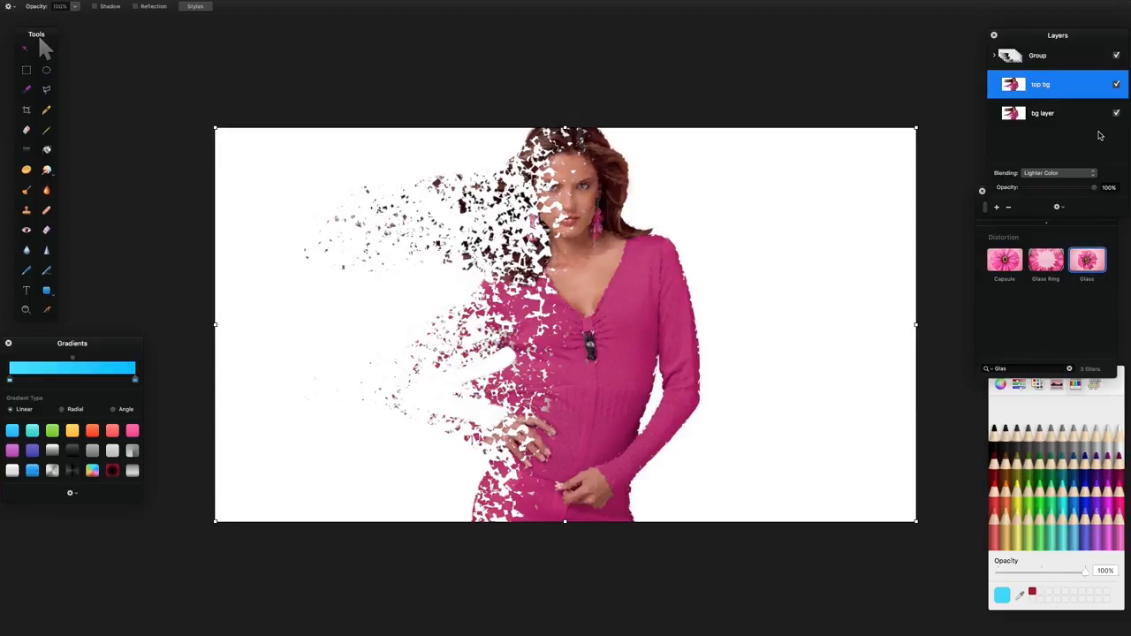
Step: Hide and show the top bg layer to compare the photo with and without the glass distortion
{"action": "left_click", "coordinate": [1116, 86]}
{"action": "left_click", "coordinate": [1116, 87]}
{"action": "left_click", "coordinate": [1115, 87]}
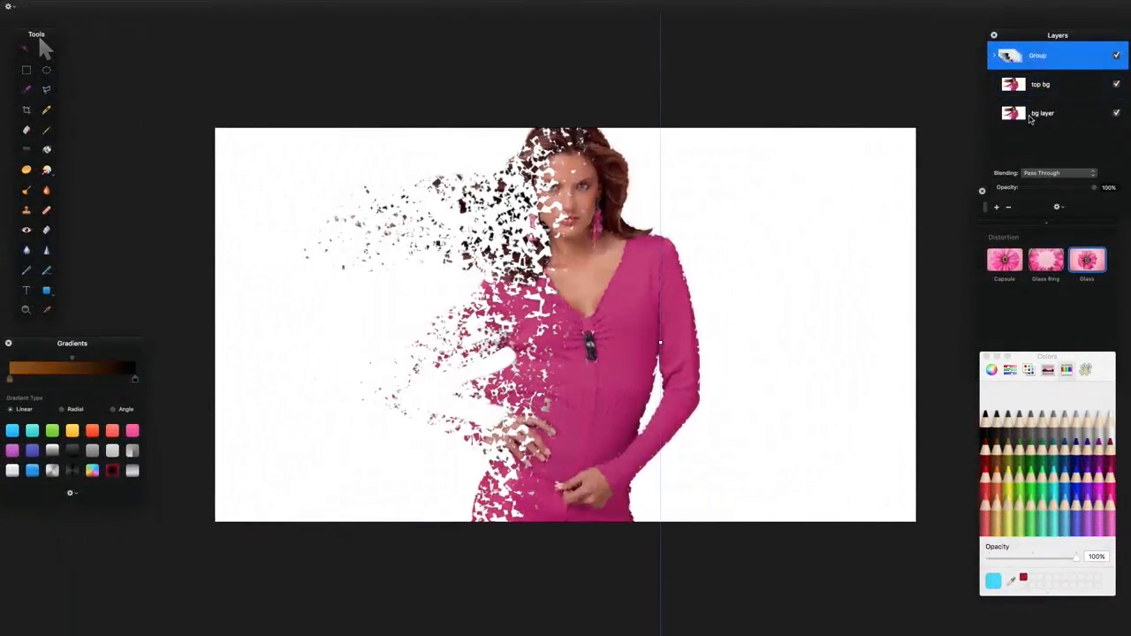
Step: Hide the confetti group, the top bg layer and the bg layer, and add a new empty layer at the top of the stack
{"action": "left_click", "coordinate": [1030, 116]}
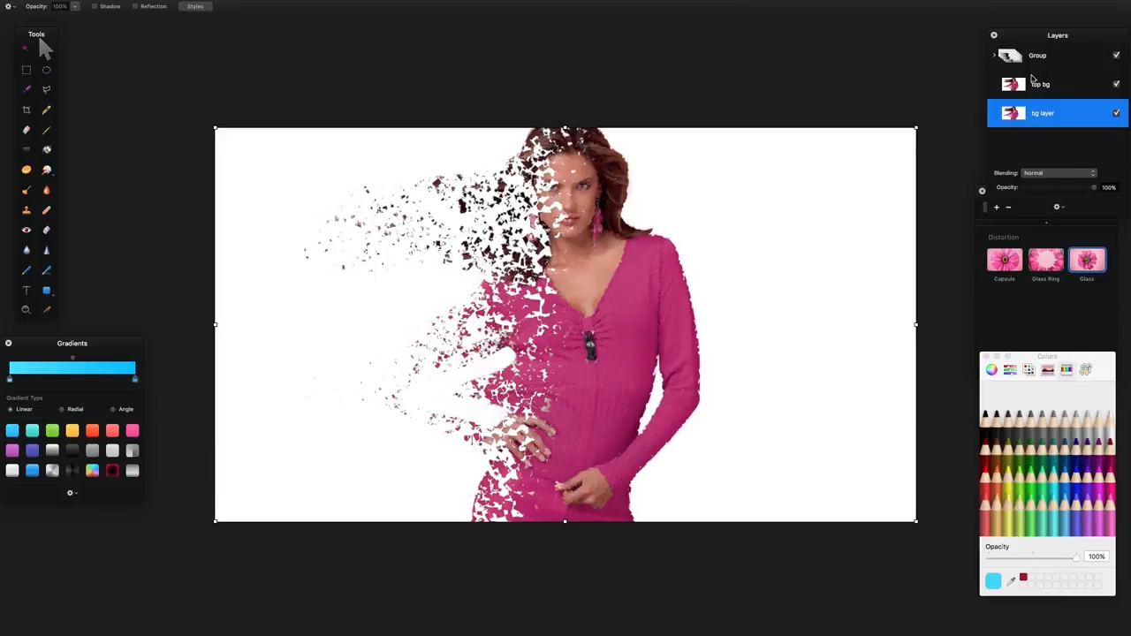
{"action": "left_click", "coordinate": [1116, 57]}
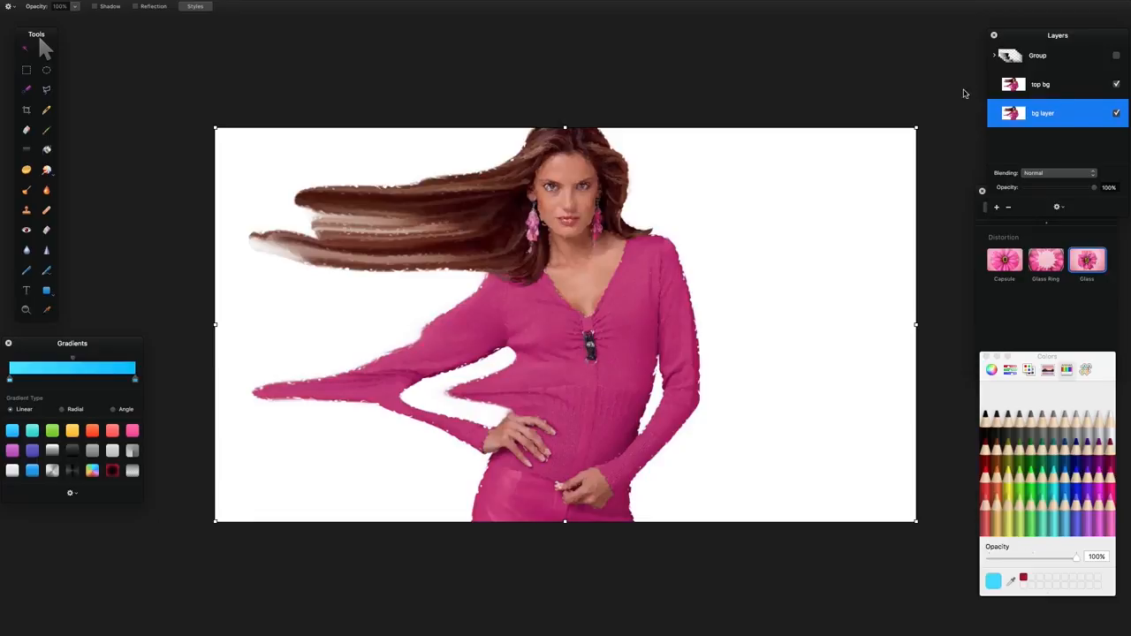
{"action": "left_click", "coordinate": [1117, 85]}
{"action": "left_click", "coordinate": [1116, 114]}
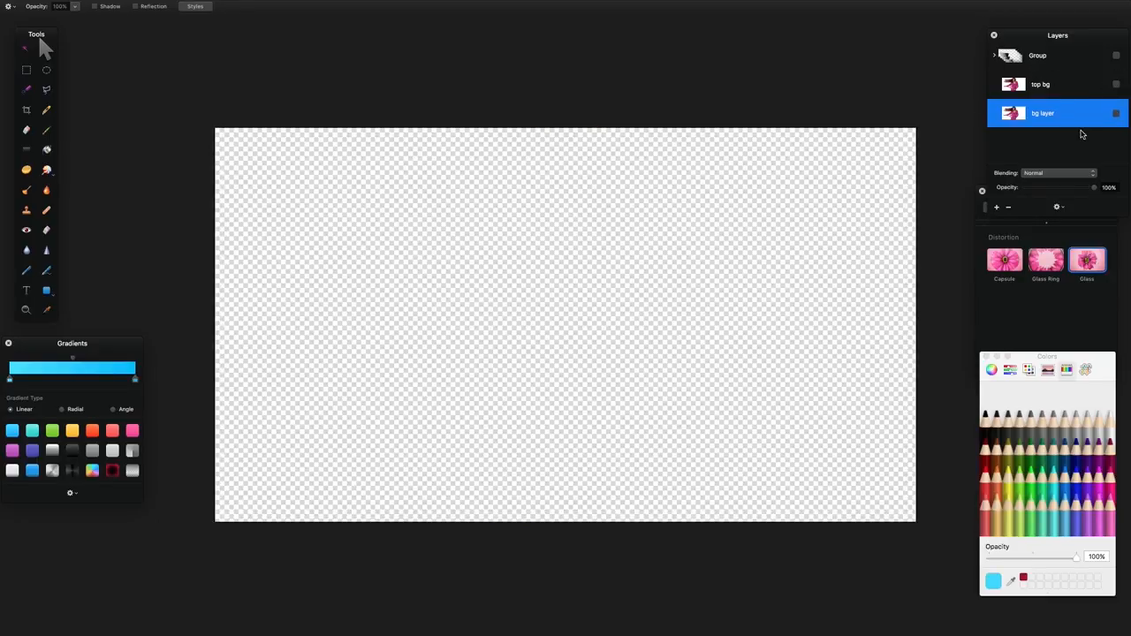
{"action": "left_click", "coordinate": [997, 209]}
{"action": "left_click_drag", "start_coordinate": [1034, 55], "coordinate": [1034, 57]}
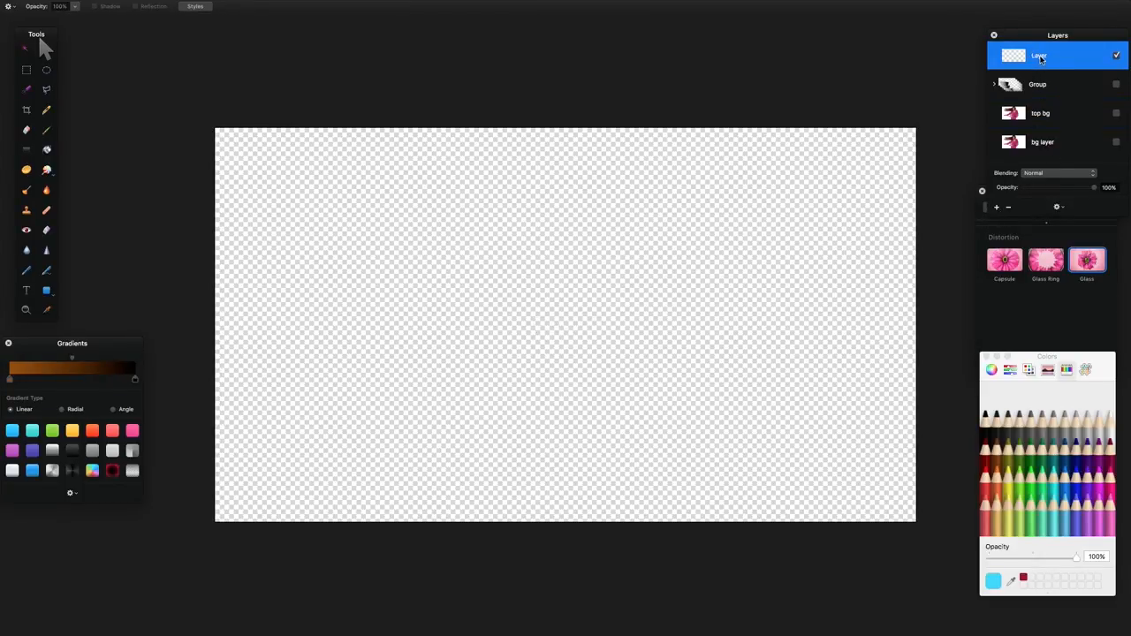
Step: Fill the empty top layer completely with white (Snow) using the Paint Bucket
{"action": "left_click", "coordinate": [47, 150]}
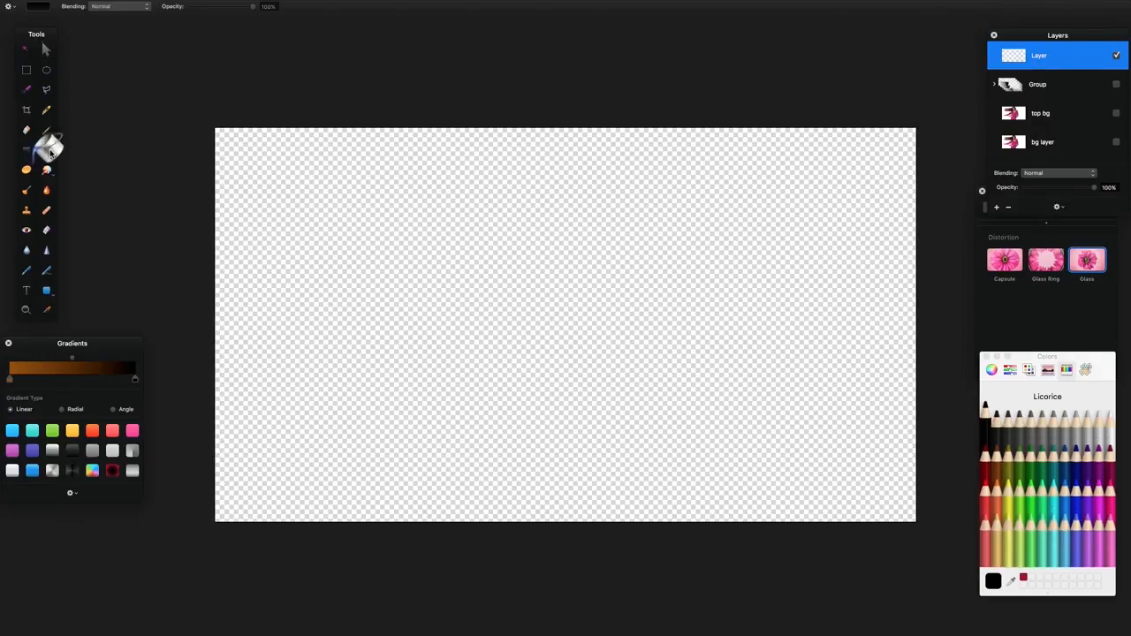
{"action": "left_click", "coordinate": [1111, 423]}
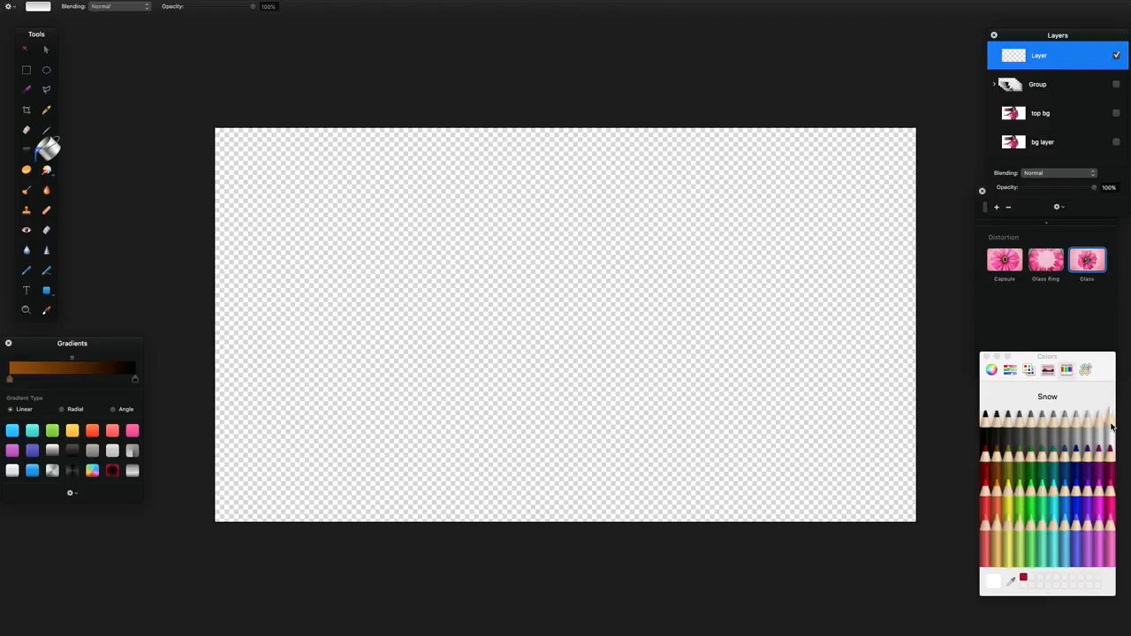
{"action": "left_click", "coordinate": [511, 255]}
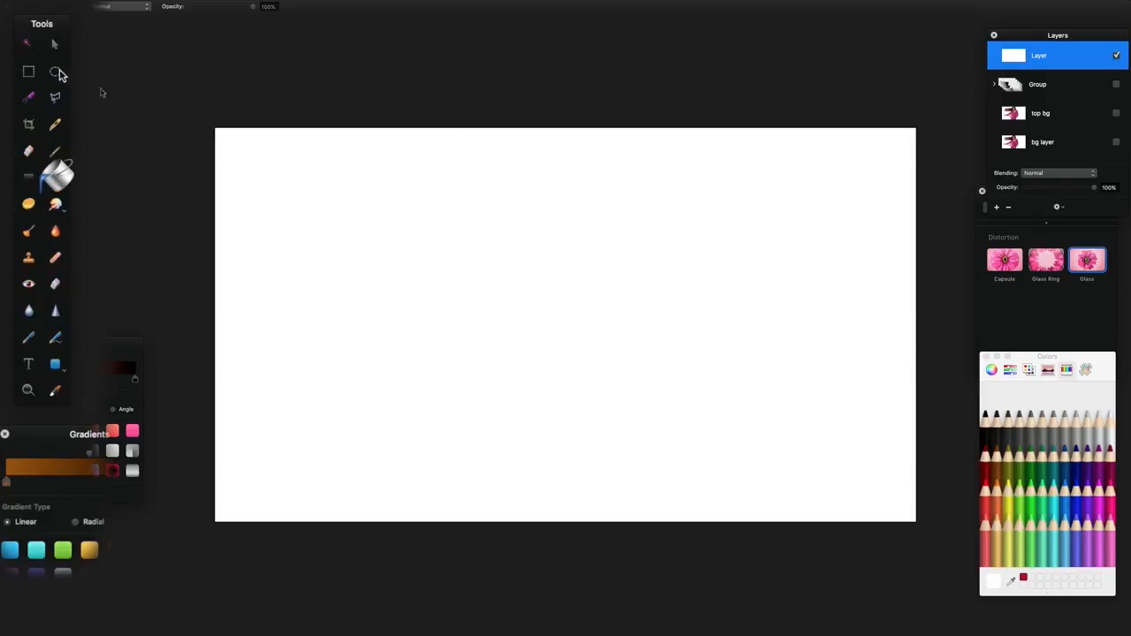
Step: Select a narrow full-height strip along the canvas's right edge, fill it with black (Licorice), and deselect it
{"action": "left_click", "coordinate": [28, 73]}
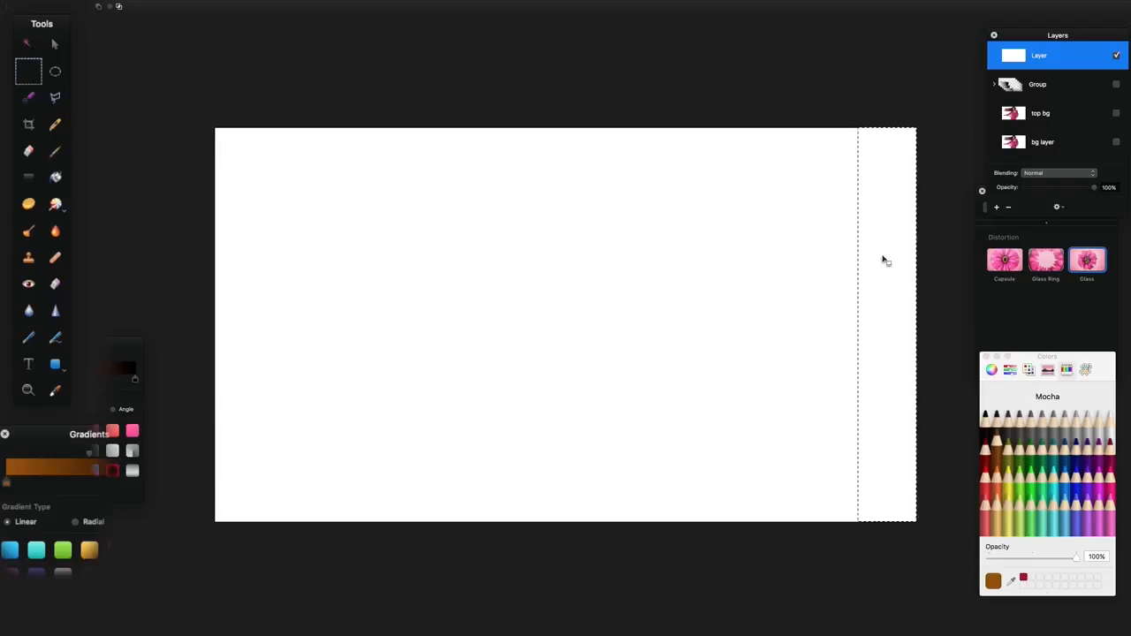
{"action": "left_click", "coordinate": [984, 422]}
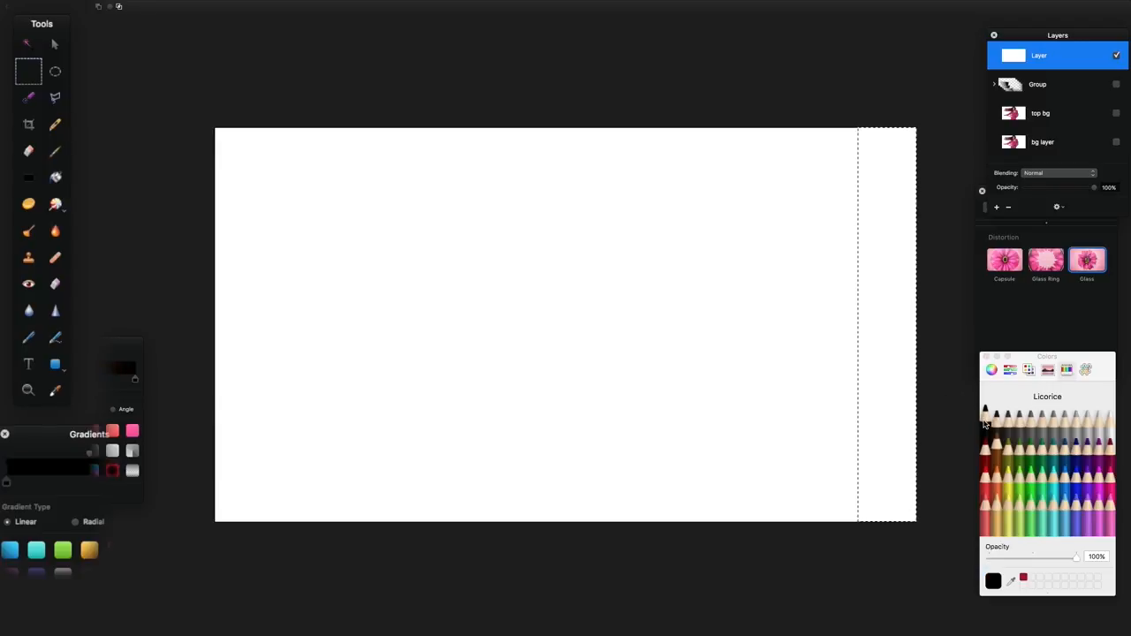
{"action": "left_click", "coordinate": [55, 177]}
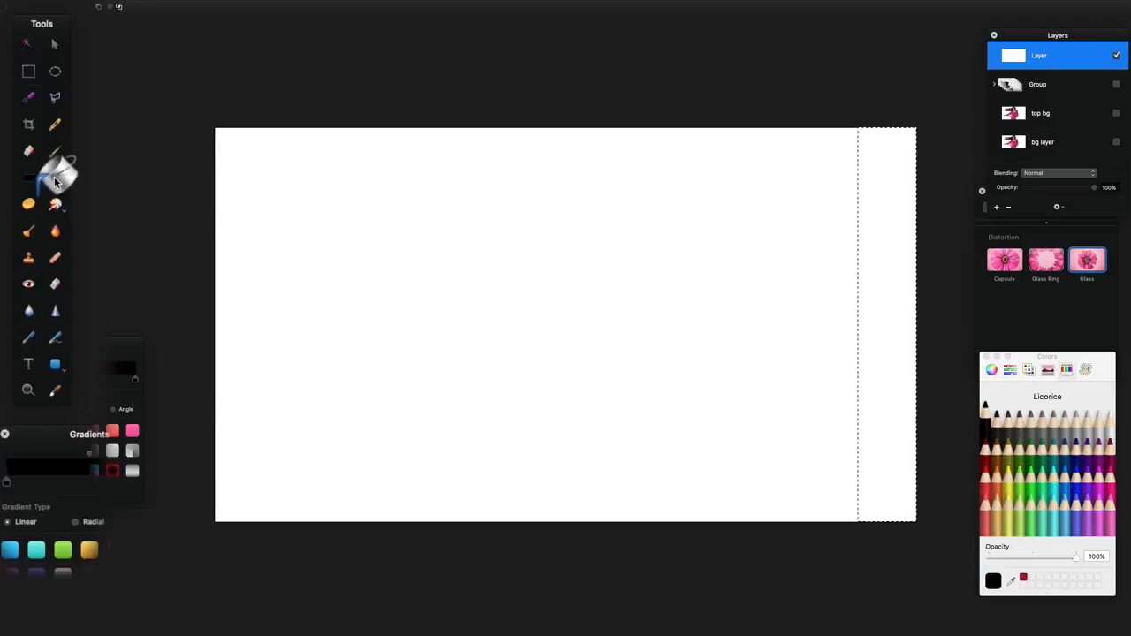
{"action": "left_click", "coordinate": [987, 419]}
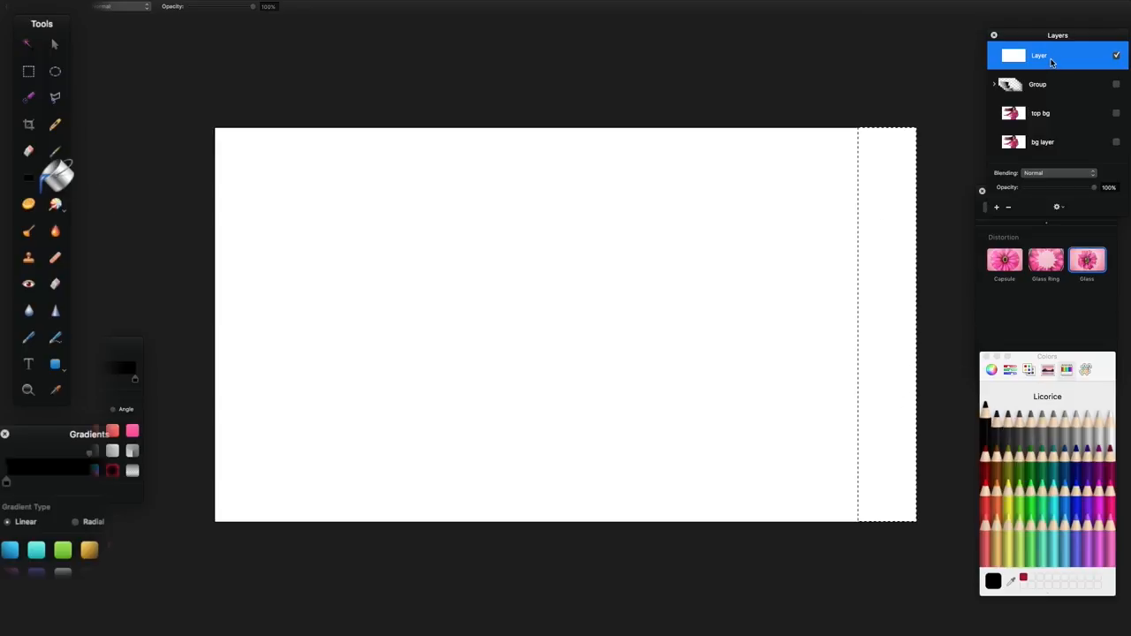
{"action": "left_click", "coordinate": [883, 256]}
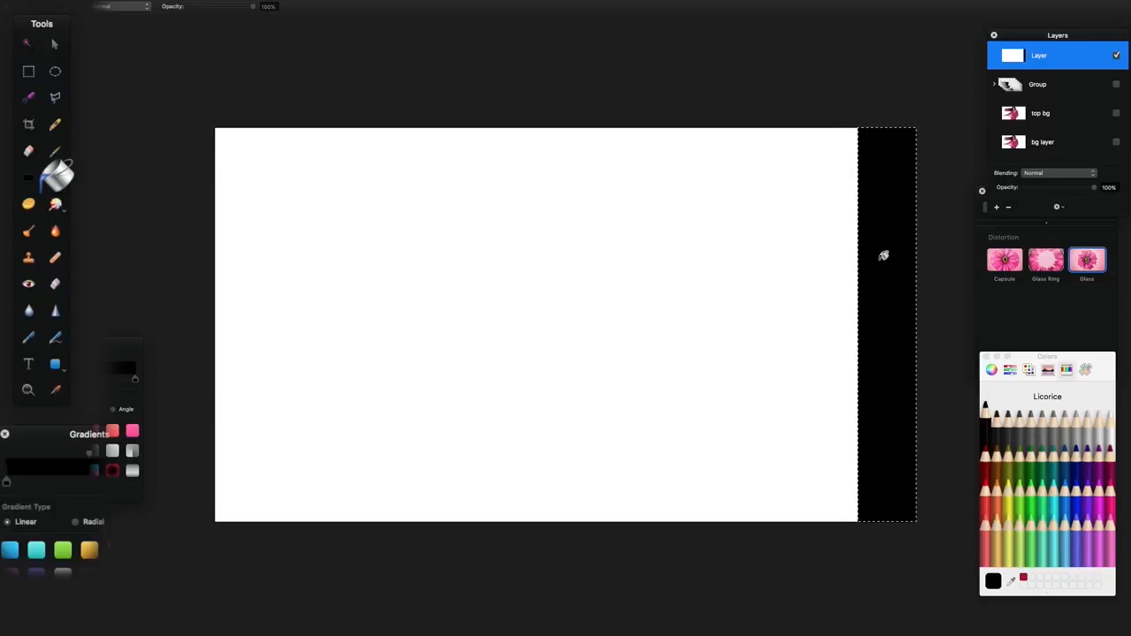
{"action": "key", "text": "super+d"}
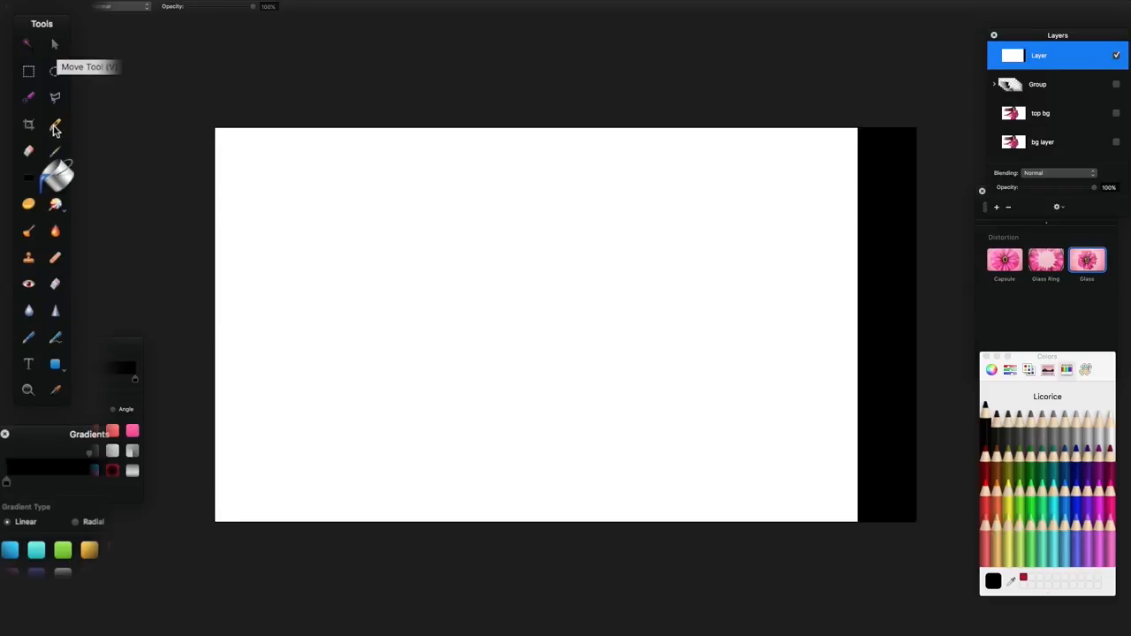
Step: Switch to the Brush tool, compare brushes in the Sparkle collection, and set the 104 px brush's diameter to 127 px
{"action": "left_click", "coordinate": [56, 152]}
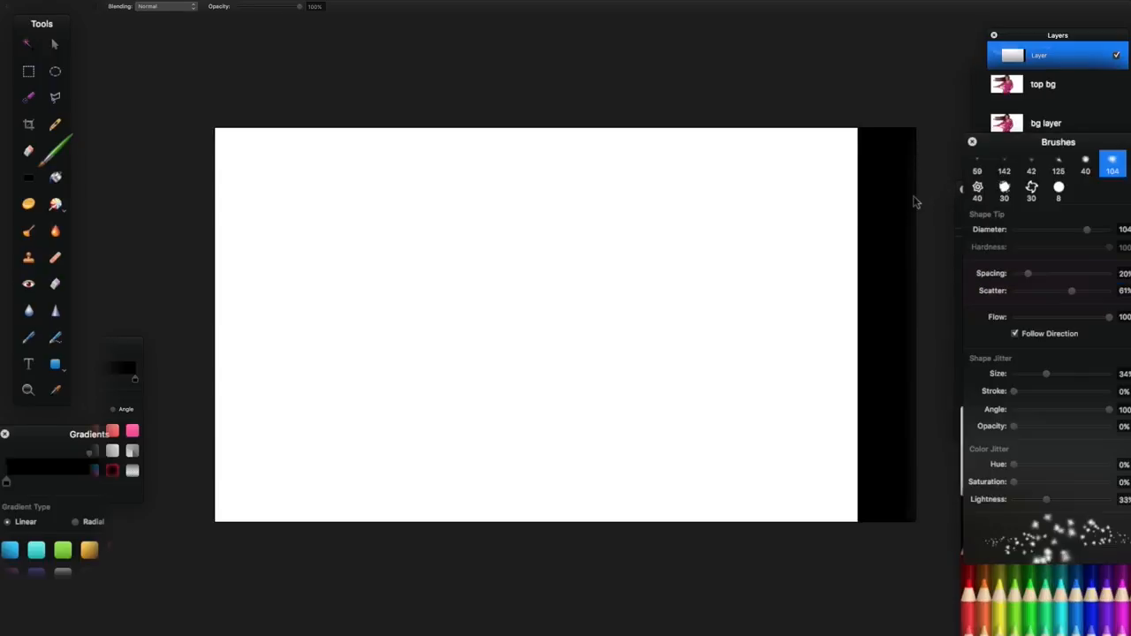
{"action": "left_click_drag", "start_coordinate": [1035, 148], "coordinate": [1016, 153]}
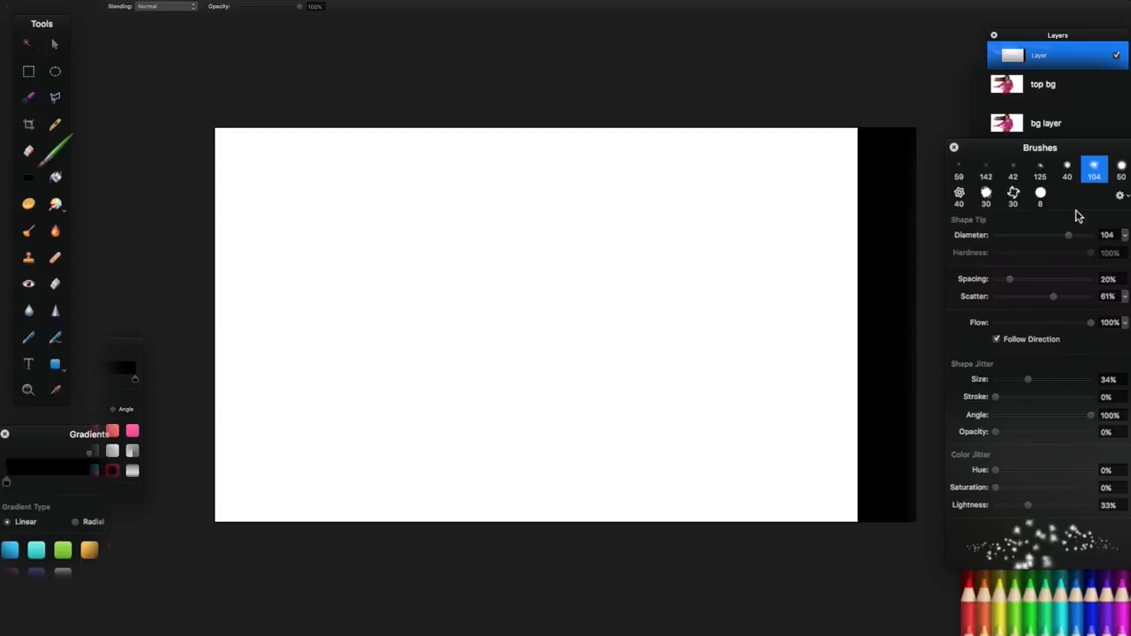
{"action": "left_click", "coordinate": [1120, 196]}
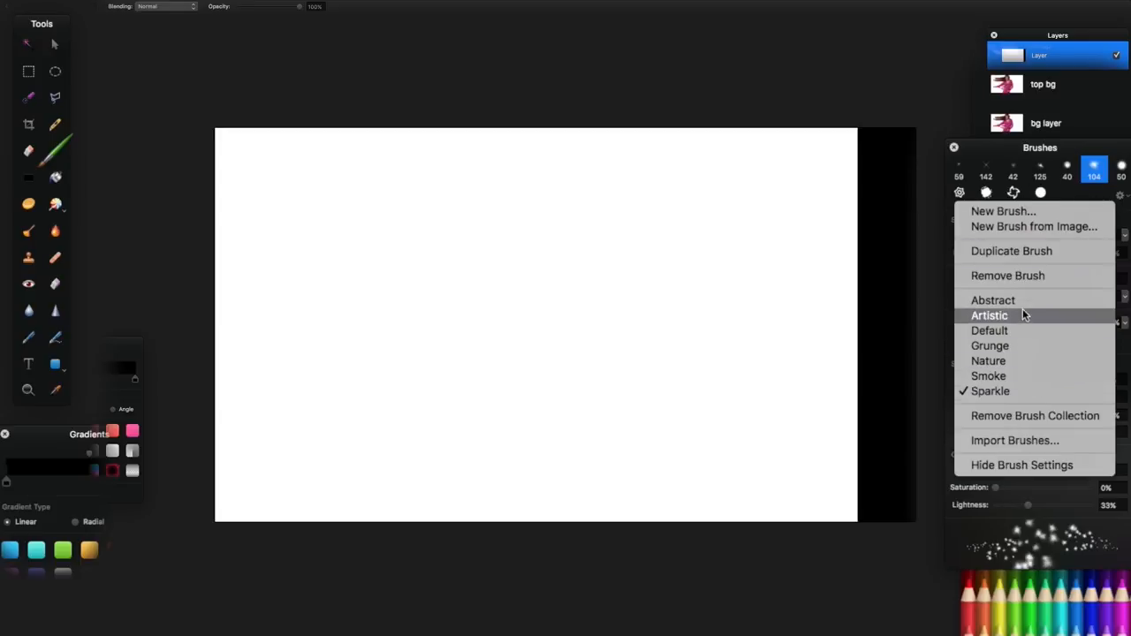
{"action": "left_click", "coordinate": [1012, 392]}
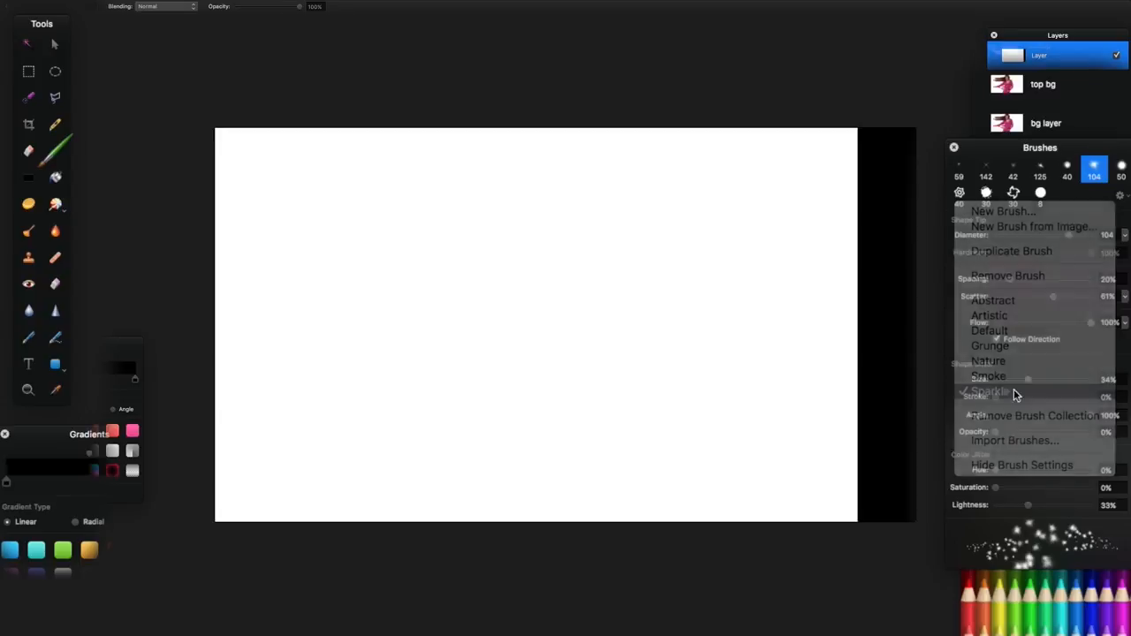
{"action": "left_click", "coordinate": [1065, 171]}
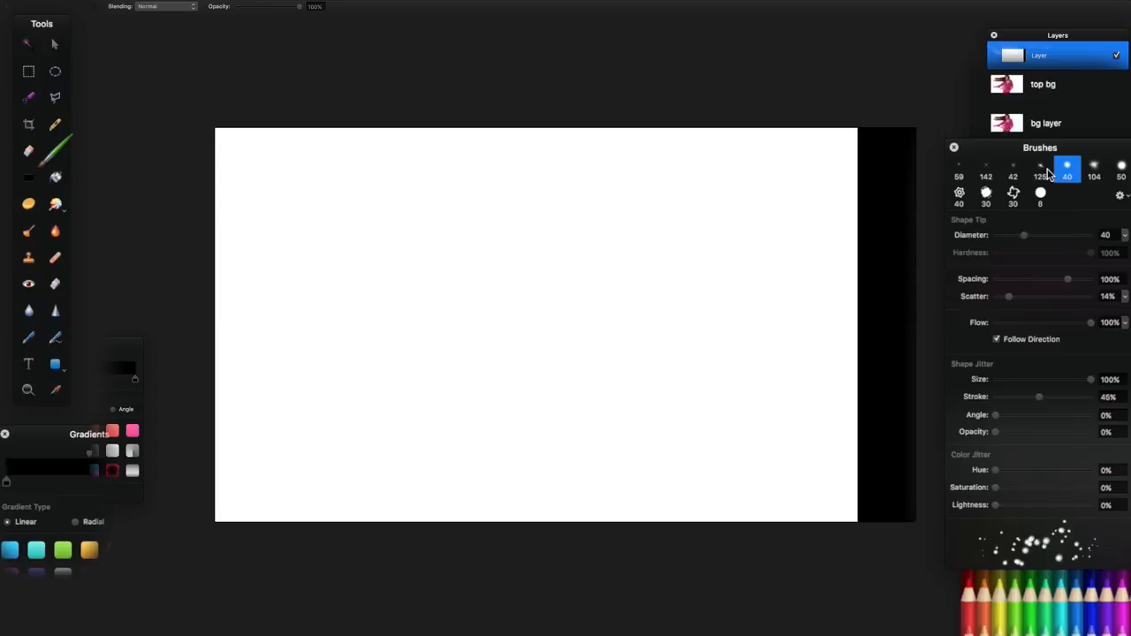
{"action": "left_click", "coordinate": [1042, 171]}
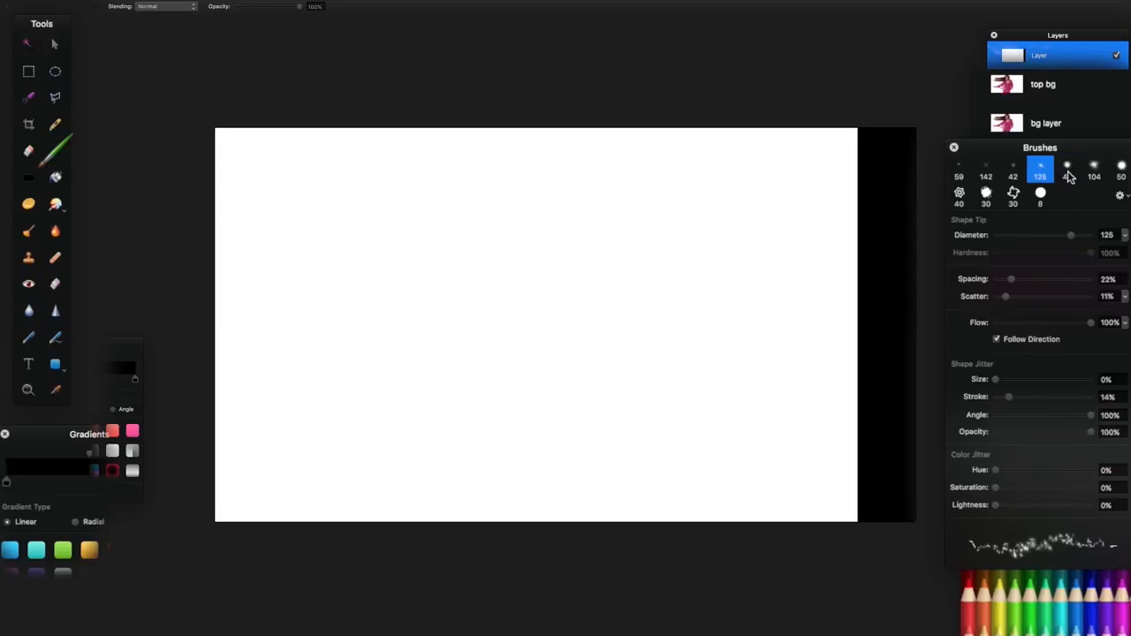
{"action": "left_click", "coordinate": [1069, 178]}
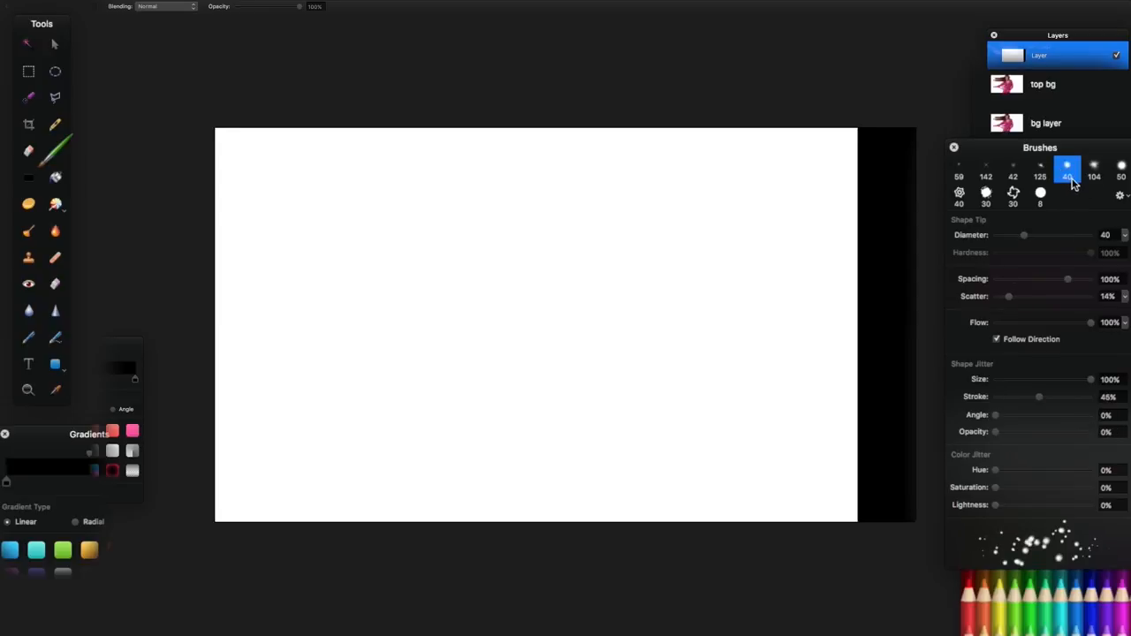
{"action": "left_click", "coordinate": [1088, 176]}
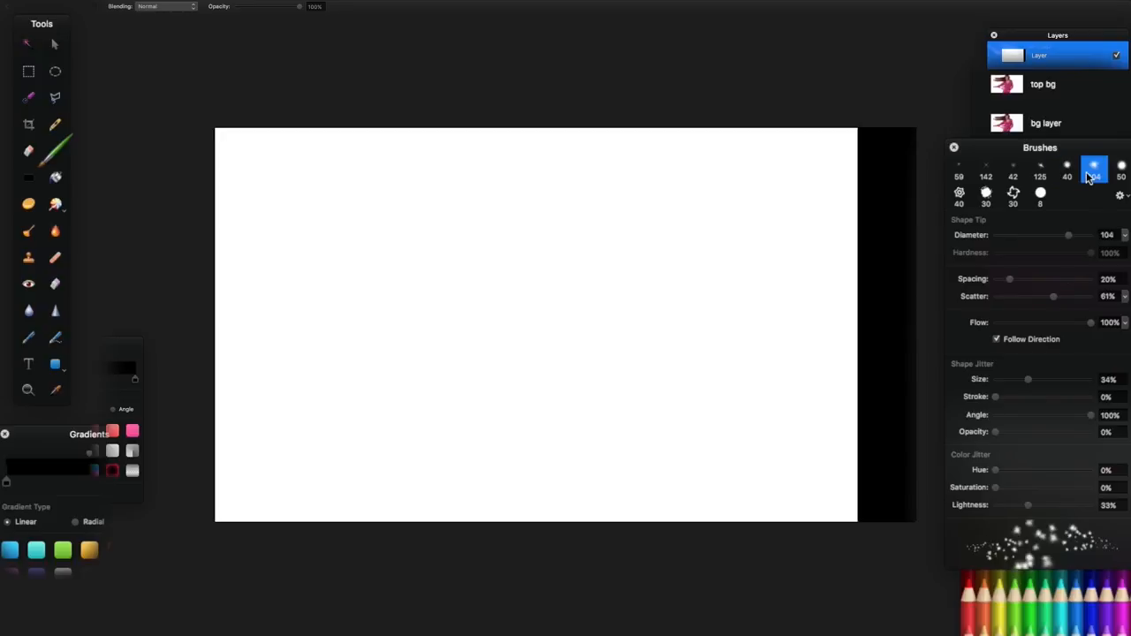
{"action": "left_click_drag", "start_coordinate": [1068, 235], "coordinate": [1071, 235]}
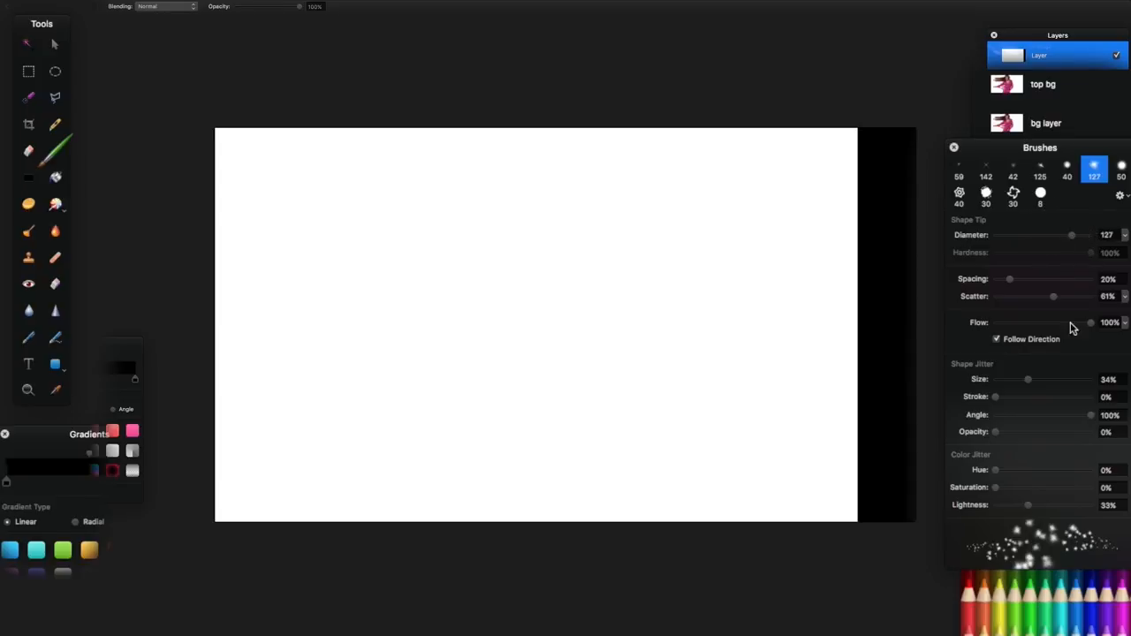
{"action": "left_click", "coordinate": [1128, 419]}
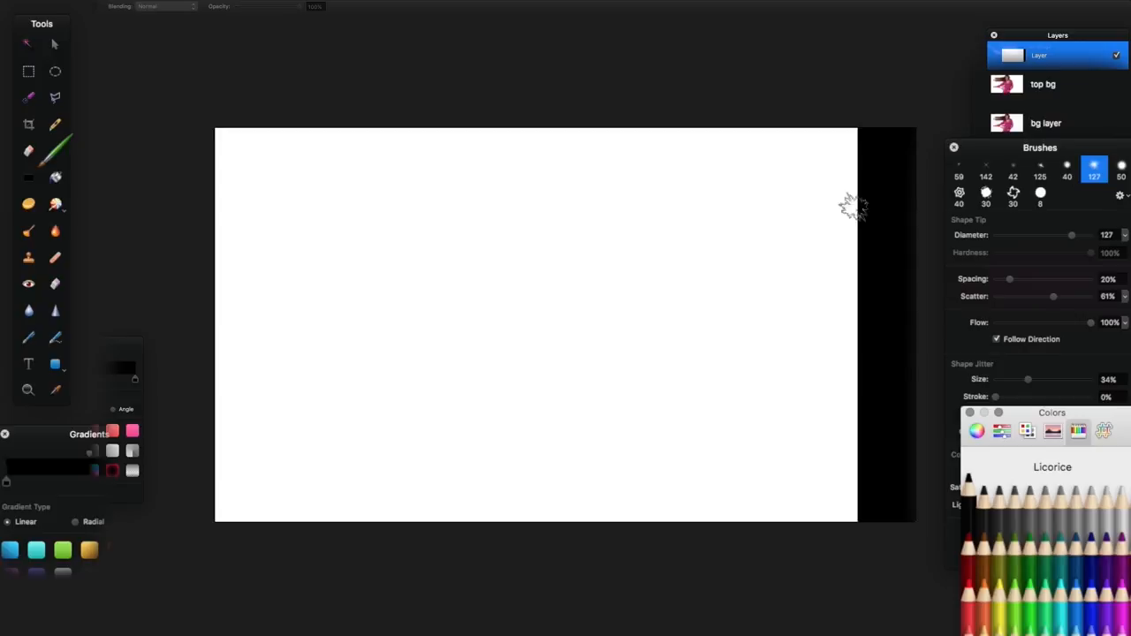
Step: Paint black starburst strokes outward from the black strip along the upper, right and lower parts of the white layer
{"action": "mouse_move", "coordinate": [846, 139]}
{"action": "left_mouse_down"}
{"action": "mouse_move", "coordinate": [756, 145]}
{"action": "mouse_move", "coordinate": [828, 137]}
{"action": "mouse_move", "coordinate": [785, 134]}
{"action": "mouse_move", "coordinate": [826, 168]}
{"action": "left_mouse_up"}
{"action": "mouse_move", "coordinate": [767, 146]}
{"action": "left_mouse_down"}
{"action": "mouse_move", "coordinate": [809, 177]}
{"action": "mouse_move", "coordinate": [725, 203]}
{"action": "mouse_move", "coordinate": [777, 155]}
{"action": "mouse_move", "coordinate": [765, 126]}
{"action": "mouse_move", "coordinate": [734, 146]}
{"action": "mouse_move", "coordinate": [777, 150]}
{"action": "mouse_move", "coordinate": [799, 168]}
{"action": "mouse_move", "coordinate": [820, 128]}
{"action": "mouse_move", "coordinate": [778, 203]}
{"action": "mouse_move", "coordinate": [781, 174]}
{"action": "left_mouse_up"}
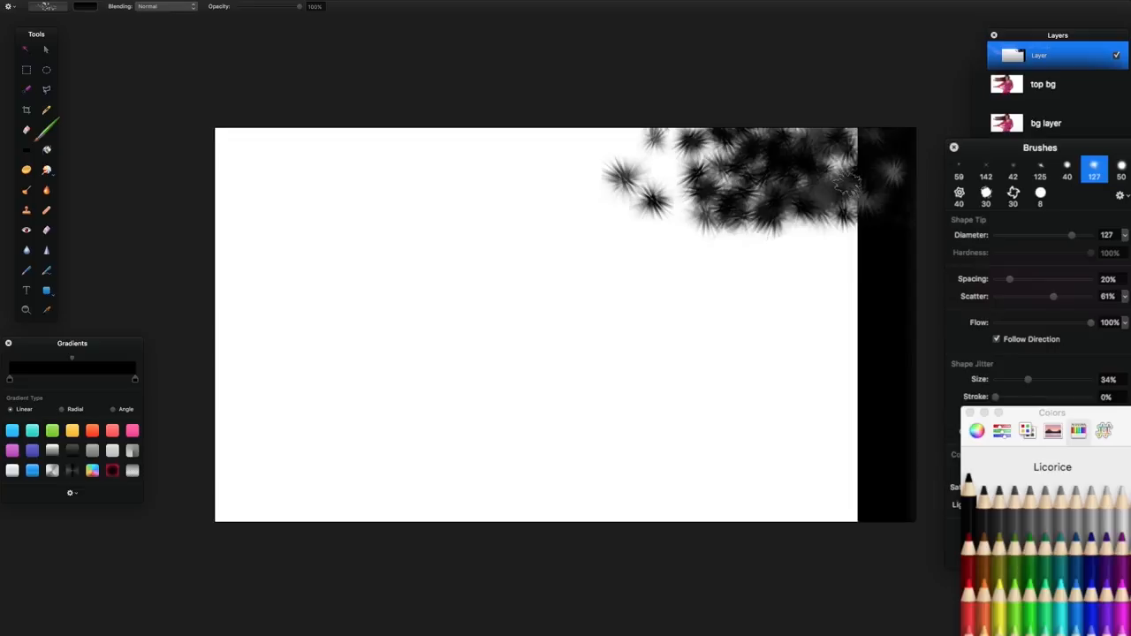
{"action": "mouse_move", "coordinate": [840, 222]}
{"action": "left_mouse_down"}
{"action": "mouse_move", "coordinate": [856, 365]}
{"action": "mouse_move", "coordinate": [842, 551]}
{"action": "mouse_move", "coordinate": [418, 519]}
{"action": "mouse_move", "coordinate": [724, 476]}
{"action": "mouse_move", "coordinate": [767, 428]}
{"action": "mouse_move", "coordinate": [756, 385]}
{"action": "mouse_move", "coordinate": [808, 354]}
{"action": "mouse_move", "coordinate": [760, 305]}
{"action": "mouse_move", "coordinate": [808, 252]}
{"action": "left_mouse_up"}
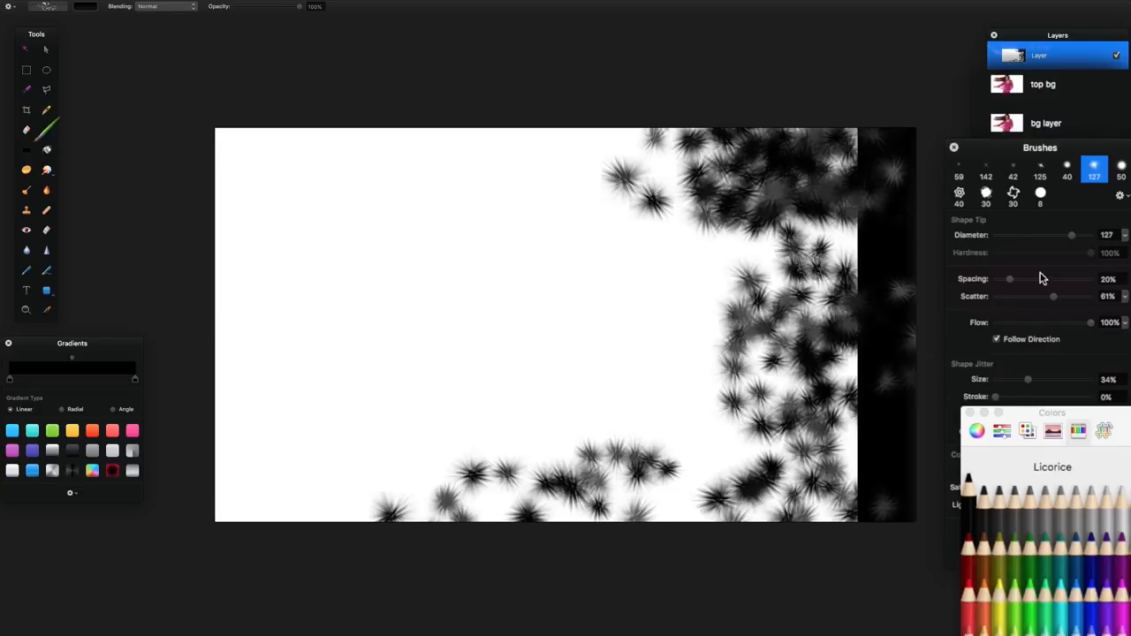
Step: Test the 40 px Sparkle brush beside the black strip, undo the stroke, and set the brush's diameter to 203 px
{"action": "left_click", "coordinate": [1067, 170]}
{"action": "left_click_drag", "start_coordinate": [806, 251], "coordinate": [792, 240]}
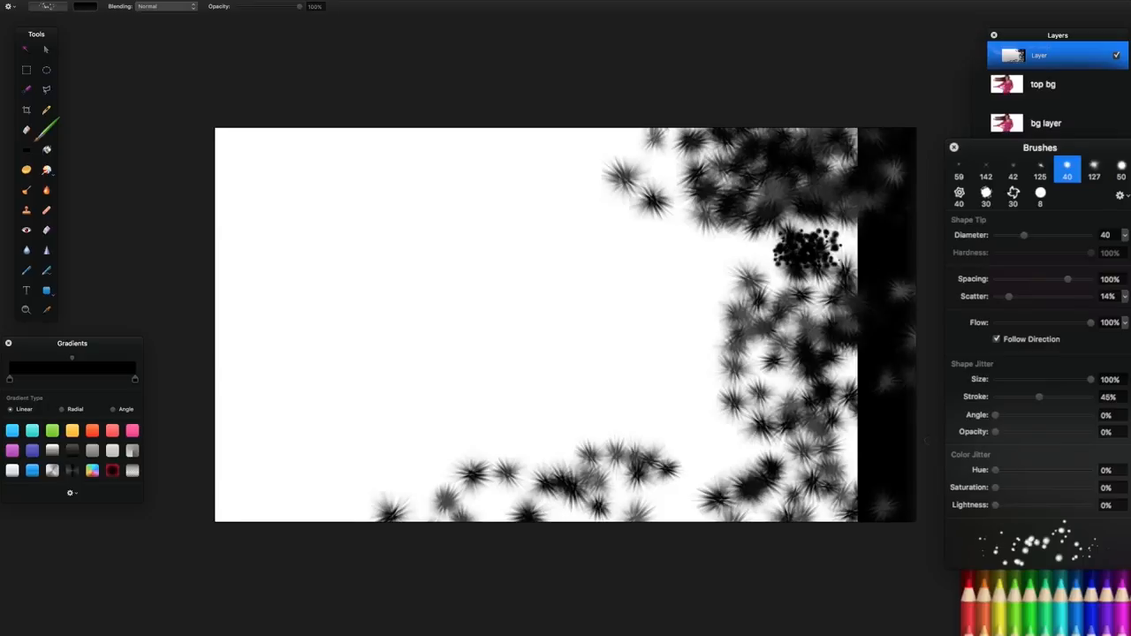
{"action": "key", "text": "super+z"}
{"action": "left_click_drag", "start_coordinate": [1023, 235], "coordinate": [1076, 235]}
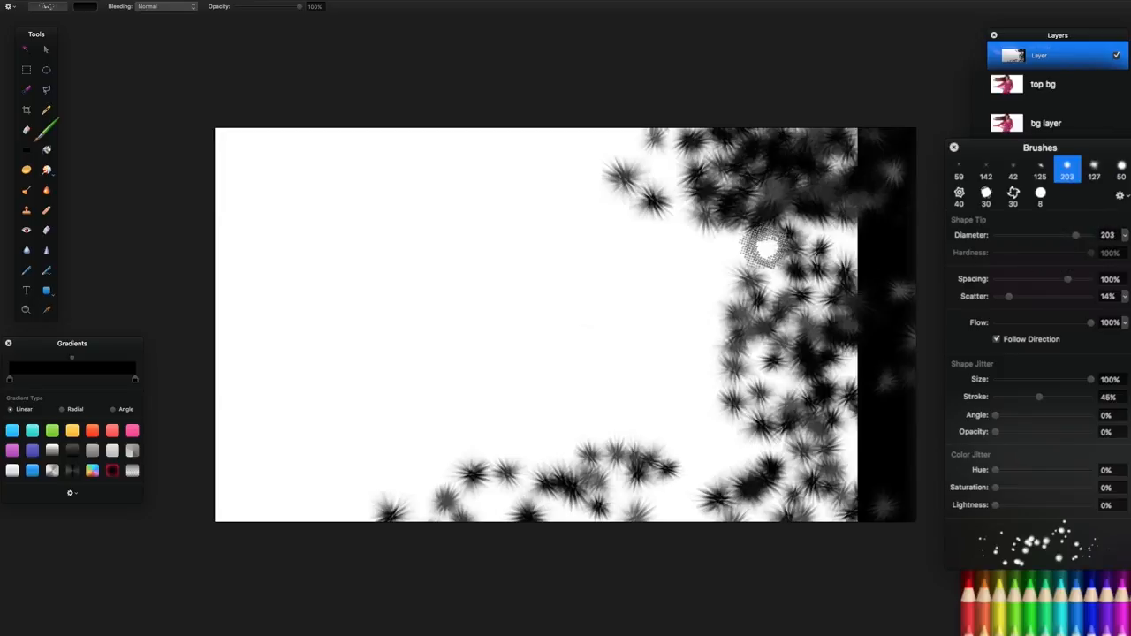
Step: Try the 203 px dotted brush over the starbursts, and undo all brush strokes on the layer
{"action": "left_click_drag", "start_coordinate": [765, 245], "coordinate": [742, 251]}
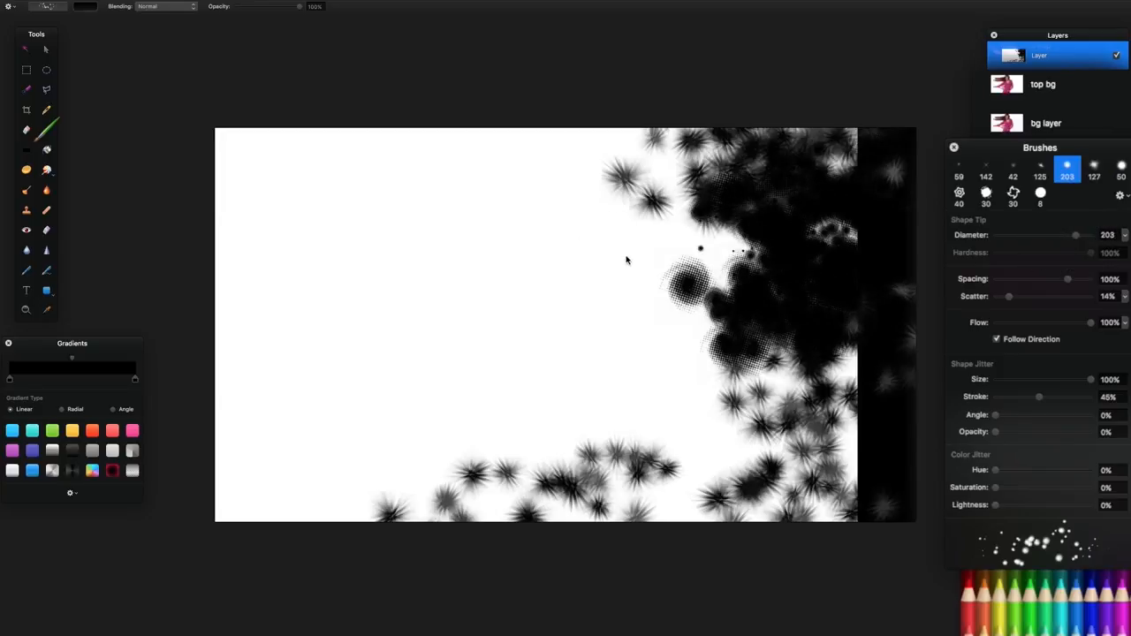
{"action": "key", "text": "super+z"}
{"action": "key", "text": "super+z"}
{"action": "key", "text": "super+z"}
{"action": "key", "text": "super+z"}
{"action": "key", "text": "super+z"}
{"action": "key", "text": "super+z"}
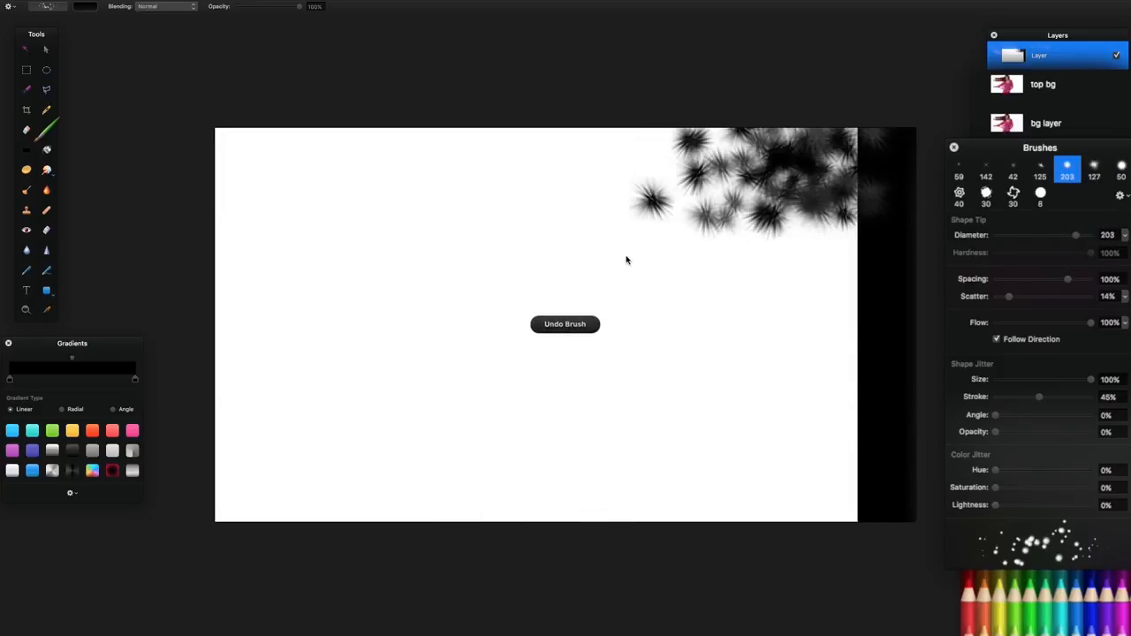
{"action": "key", "text": "super+z"}
{"action": "key", "text": "super+z"}
{"action": "key", "text": "super+z"}
{"action": "key", "text": "super+z"}
{"action": "key", "text": "super+z"}
{"action": "key", "text": "super+z"}
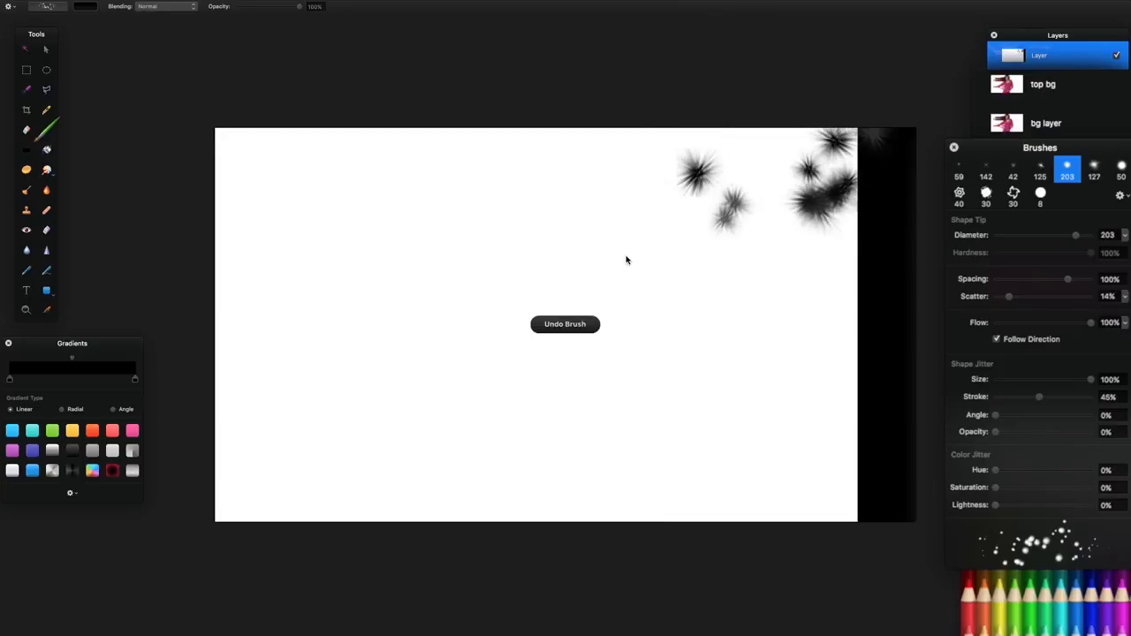
{"action": "key", "text": "super+z"}
Step: Paint scattered black dots outward from the black strip across the layer's upper and lower edges and middle with the 203 px brush
{"action": "mouse_move", "coordinate": [858, 141]}
{"action": "left_mouse_down"}
{"action": "mouse_move", "coordinate": [723, 146]}
{"action": "mouse_move", "coordinate": [598, 121]}
{"action": "mouse_move", "coordinate": [826, 273]}
{"action": "mouse_move", "coordinate": [851, 327]}
{"action": "mouse_move", "coordinate": [836, 462]}
{"action": "mouse_move", "coordinate": [803, 522]}
{"action": "mouse_move", "coordinate": [680, 523]}
{"action": "mouse_move", "coordinate": [560, 500]}
{"action": "mouse_move", "coordinate": [589, 439]}
{"action": "left_mouse_up"}
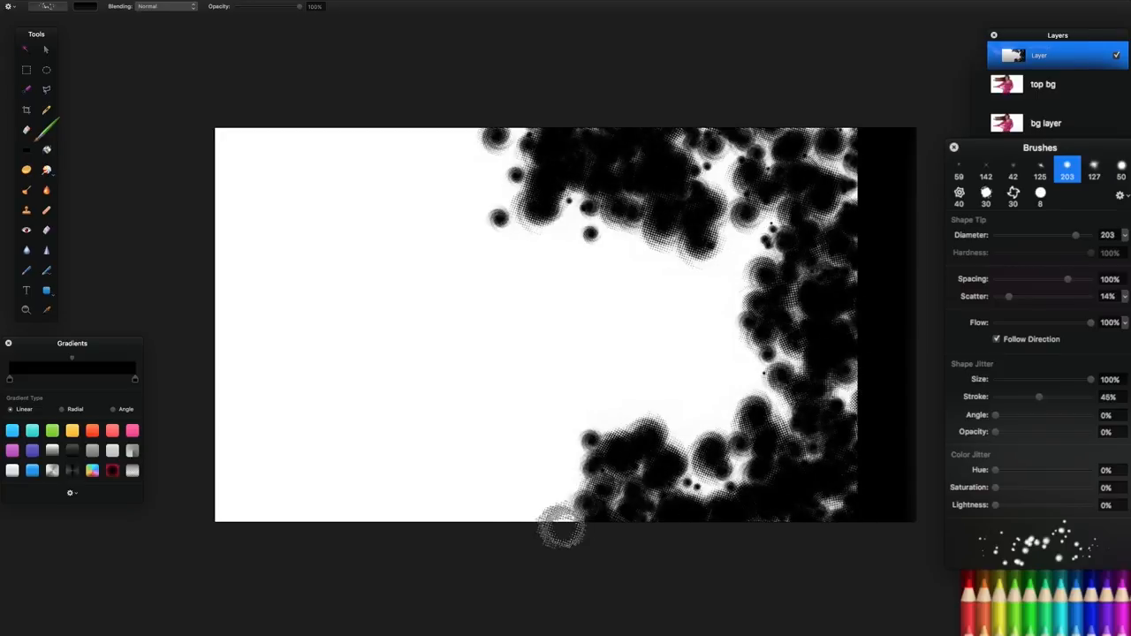
{"action": "mouse_move", "coordinate": [477, 531]}
{"action": "left_mouse_down"}
{"action": "mouse_move", "coordinate": [505, 530]}
{"action": "mouse_move", "coordinate": [457, 538]}
{"action": "mouse_move", "coordinate": [373, 522]}
{"action": "left_mouse_up"}
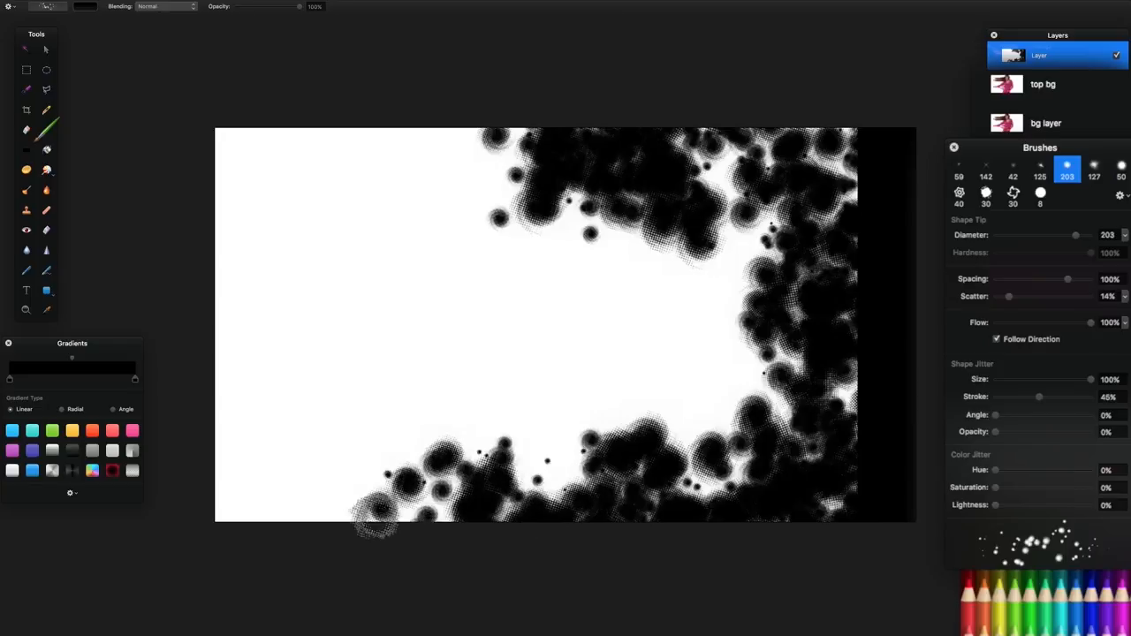
{"action": "mouse_move", "coordinate": [591, 394]}
{"action": "left_mouse_down"}
{"action": "mouse_move", "coordinate": [622, 329]}
{"action": "mouse_move", "coordinate": [597, 260]}
{"action": "mouse_move", "coordinate": [659, 354]}
{"action": "left_mouse_up"}
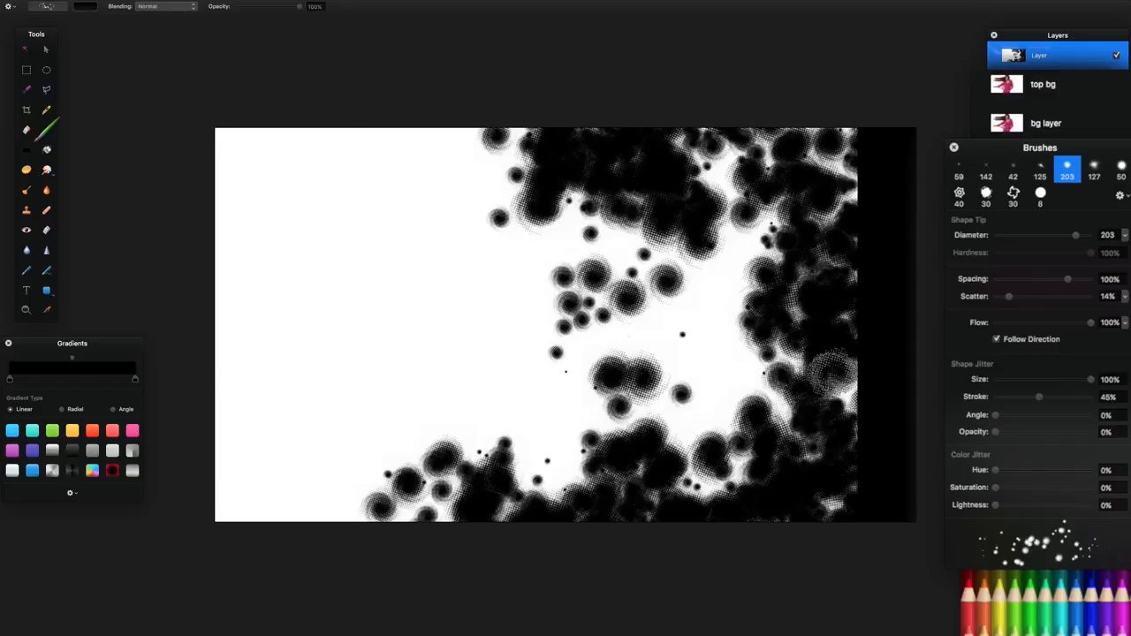
{"action": "mouse_move", "coordinate": [851, 373]}
{"action": "left_mouse_down"}
{"action": "mouse_move", "coordinate": [860, 168]}
{"action": "mouse_move", "coordinate": [865, 349]}
{"action": "mouse_move", "coordinate": [849, 489]}
{"action": "left_mouse_up"}
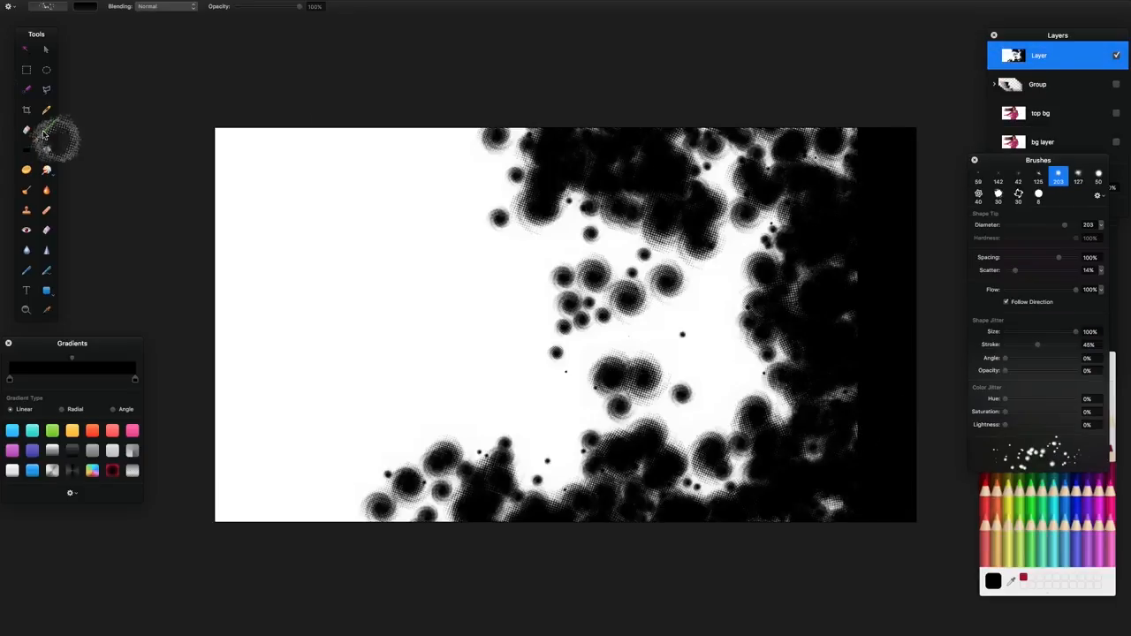
Step: Show the bg layer and set the painted top layer's blending mode to Lighten
{"action": "left_click", "coordinate": [45, 50]}
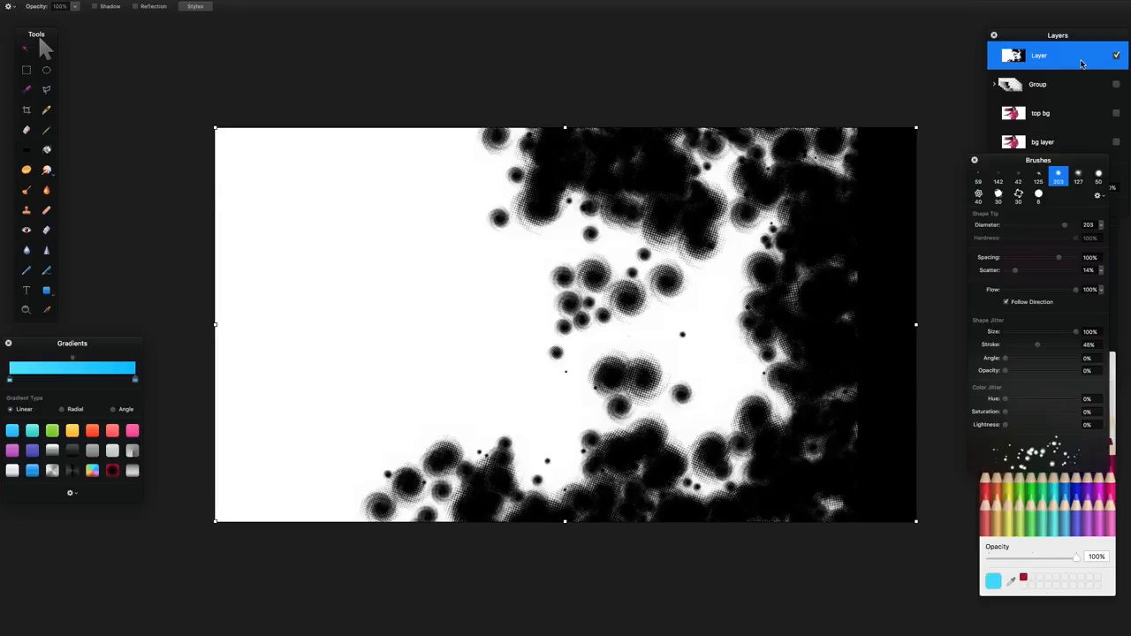
{"action": "left_click", "coordinate": [1116, 143]}
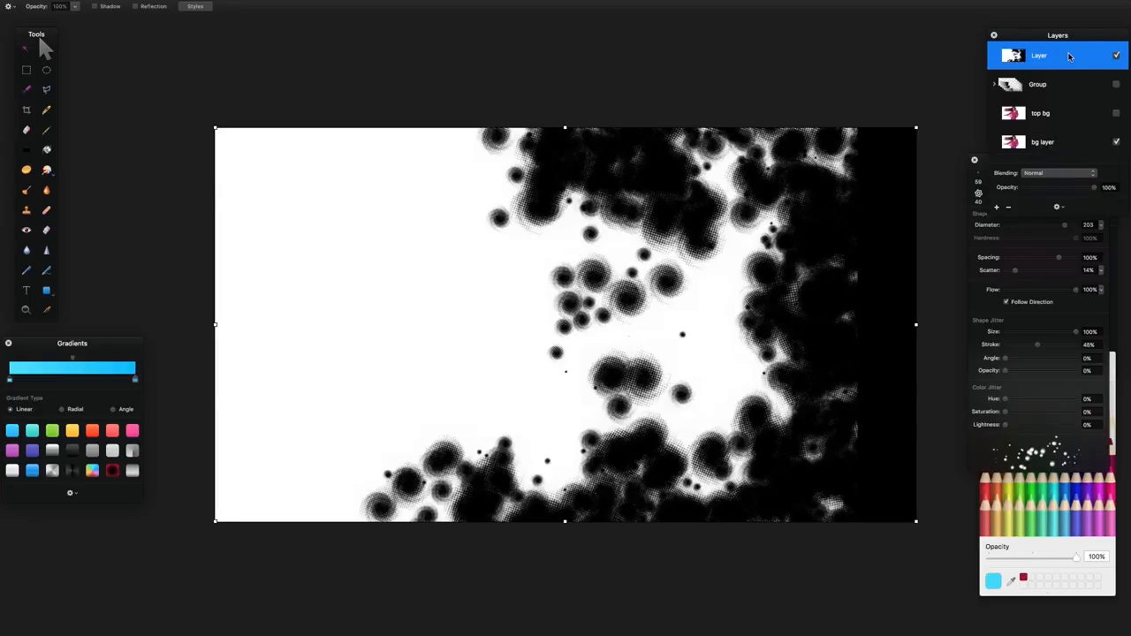
{"action": "left_click", "coordinate": [1089, 174]}
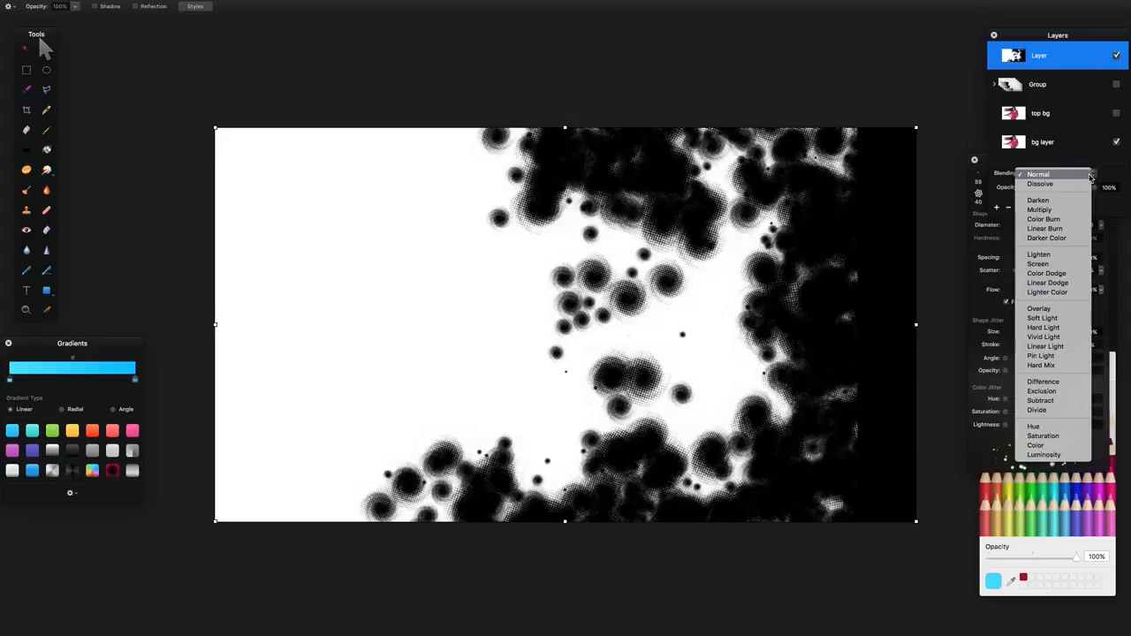
{"action": "left_click", "coordinate": [1076, 258]}
Step: Shift the painted Lighten layer left across the stretched hair and sleeve, and place a duplicate of it slightly higher
{"action": "left_click_drag", "start_coordinate": [613, 294], "coordinate": [359, 285]}
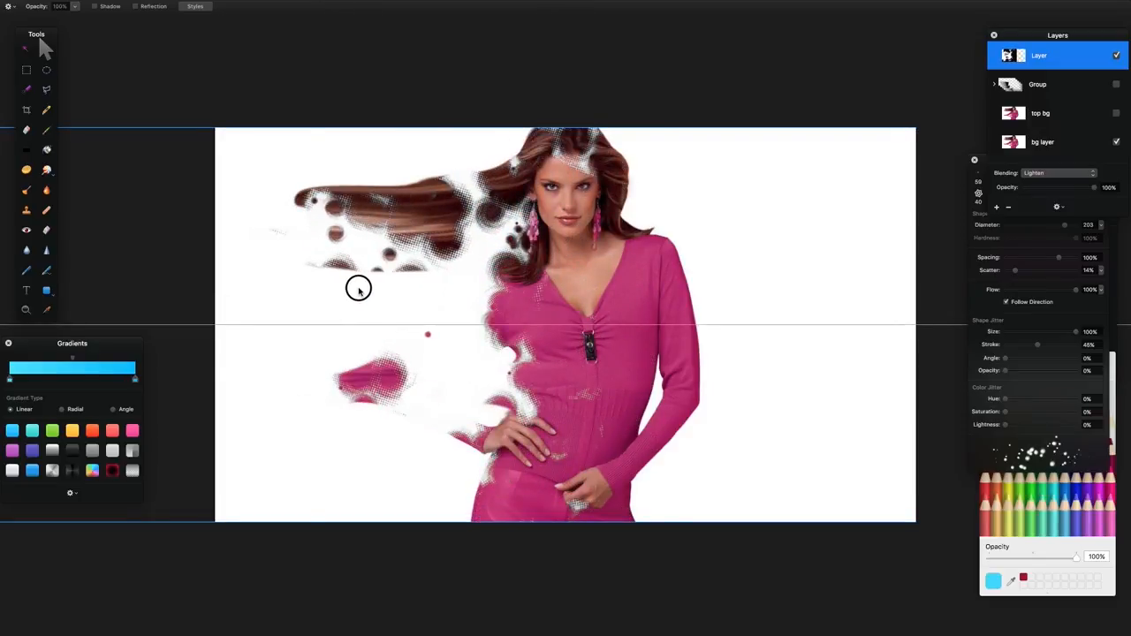
{"action": "right_click", "coordinate": [1070, 60]}
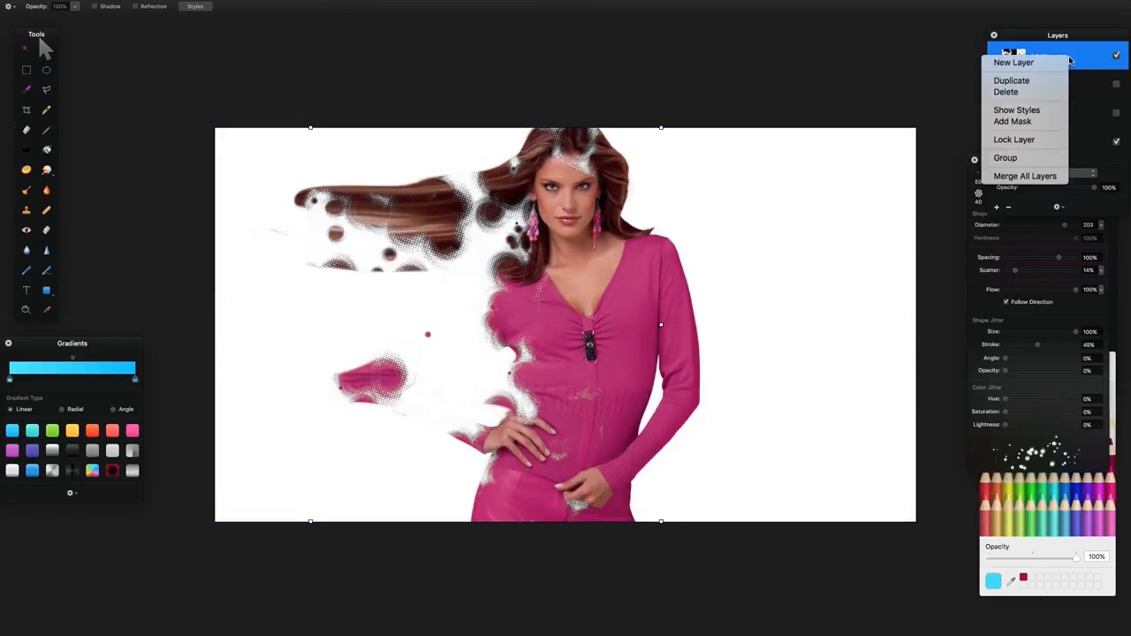
{"action": "left_click", "coordinate": [1056, 81]}
{"action": "left_click_drag", "start_coordinate": [393, 274], "coordinate": [412, 203]}
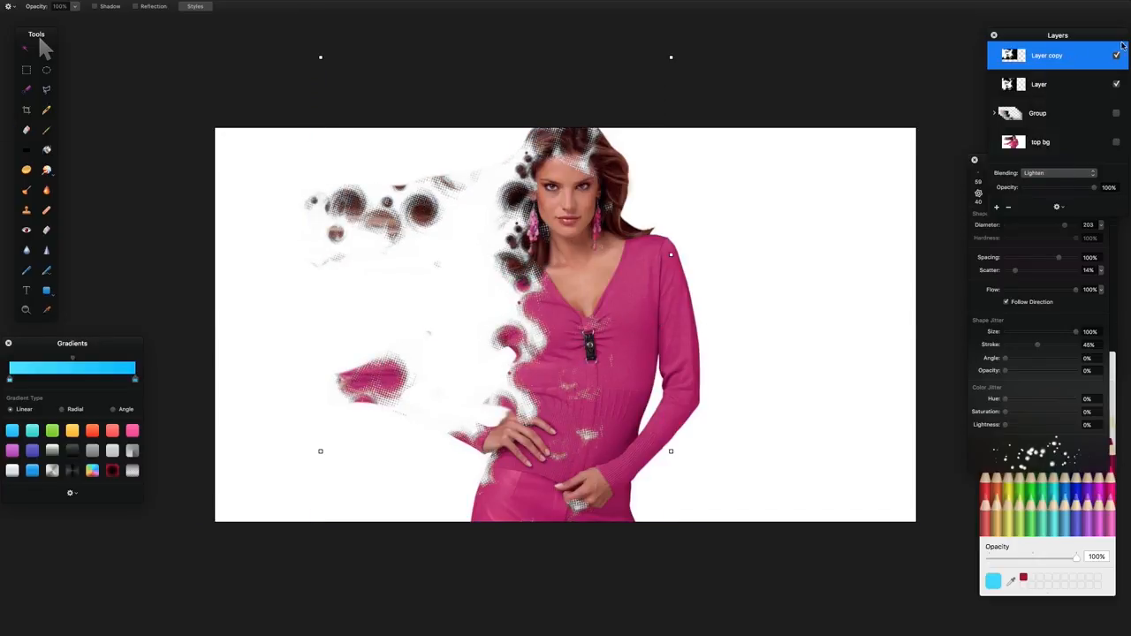
Step: Duplicate the raised copy and move the new copy down over the lower half of the photo
{"action": "right_click", "coordinate": [1060, 56]}
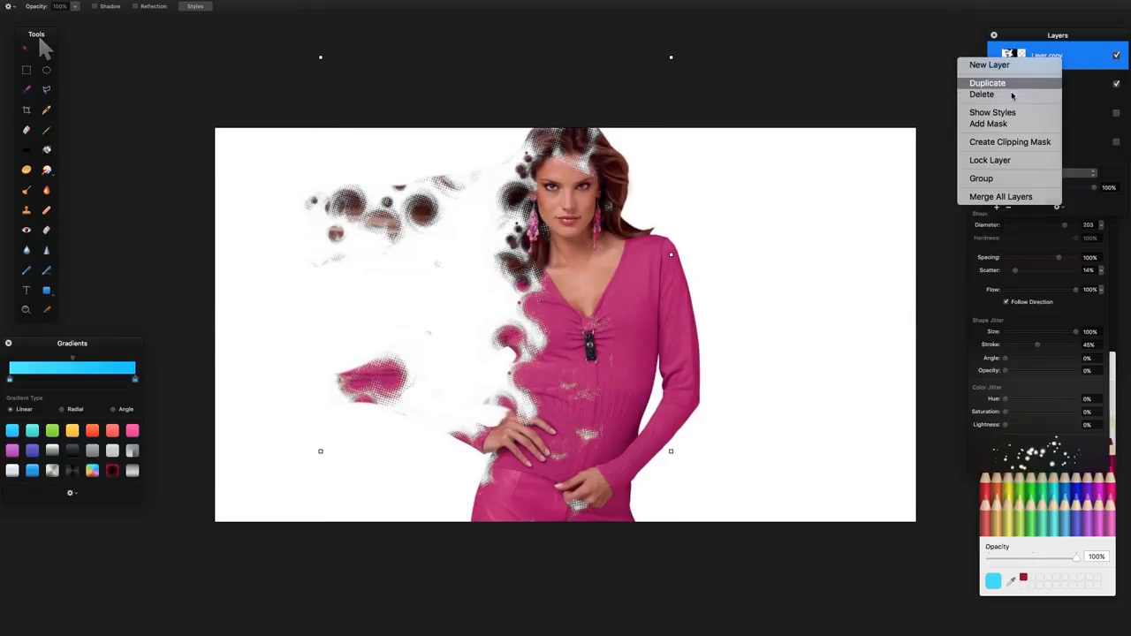
{"action": "left_click", "coordinate": [1008, 82]}
{"action": "left_click_drag", "start_coordinate": [570, 354], "coordinate": [491, 572]}
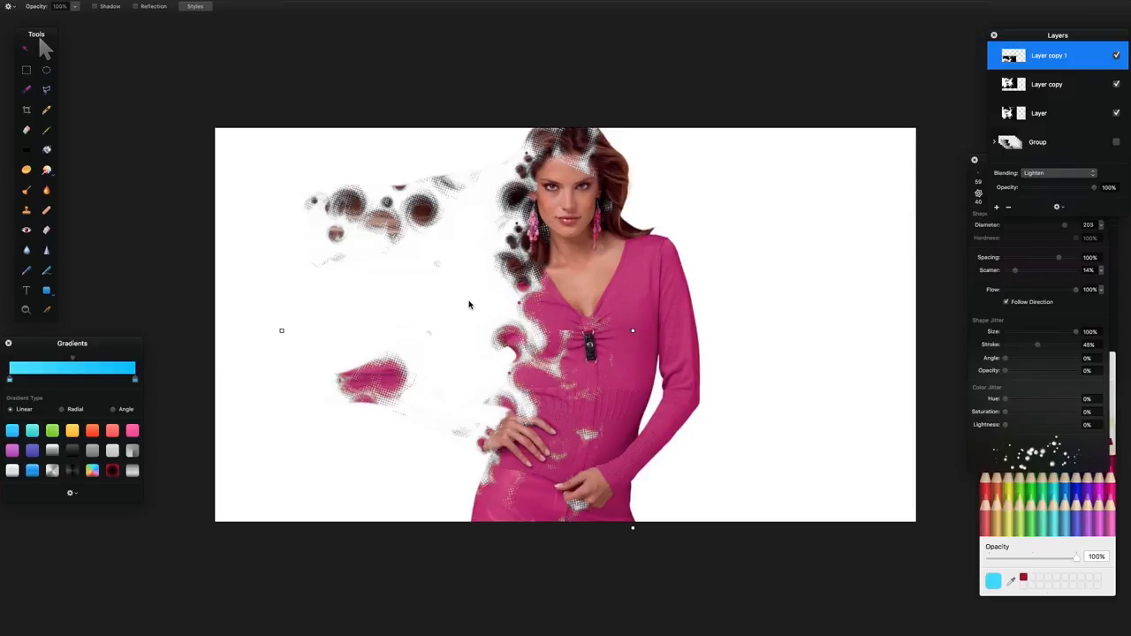
Step: Delete the two duplicated dot layers together, keeping the original painted layer
{"action": "left_click", "coordinate": [1053, 89], "text": "shift"}
{"action": "right_click", "coordinate": [1053, 90]}
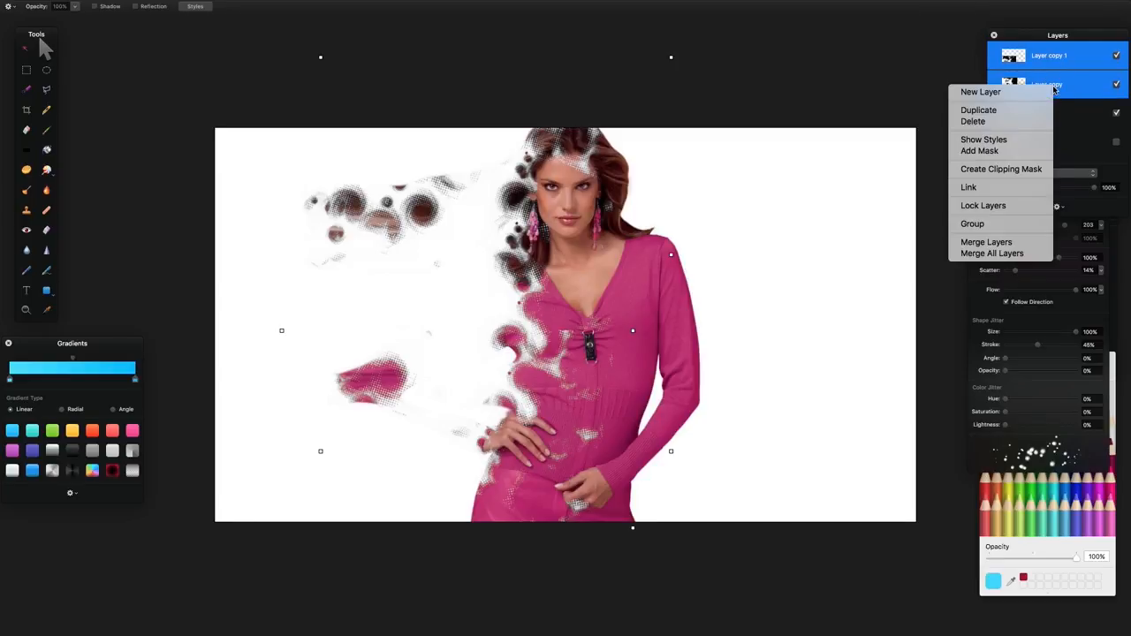
{"action": "left_click", "coordinate": [1013, 122]}
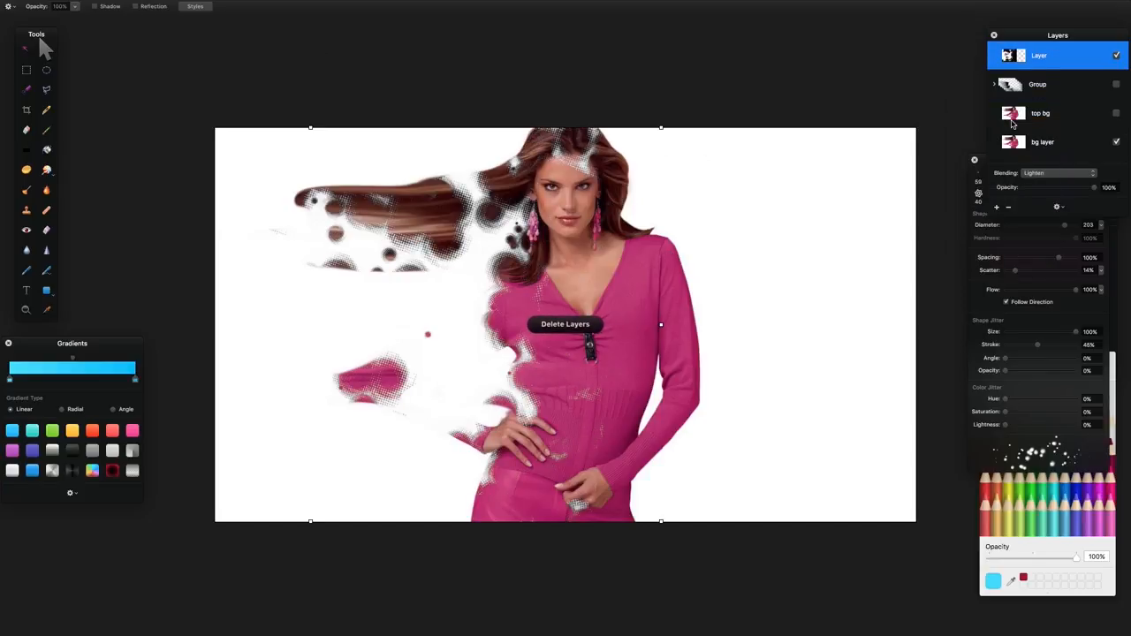
Step: Delete the painted dot layer, show the top bg layer and the Group again, and select top bg
{"action": "right_click", "coordinate": [1039, 55]}
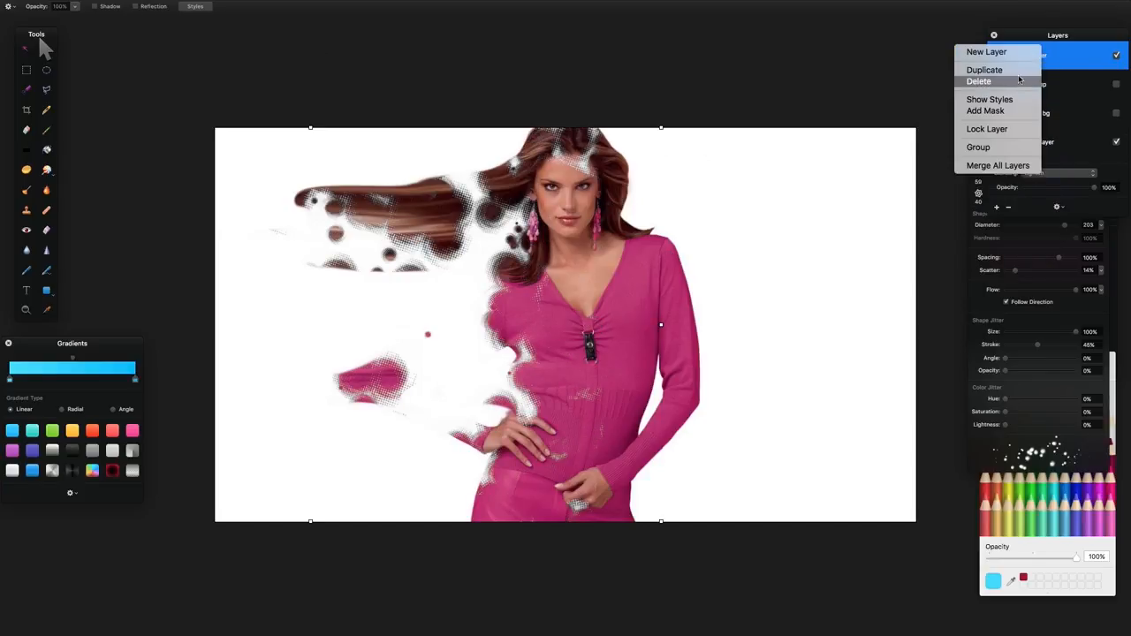
{"action": "left_click", "coordinate": [1017, 81]}
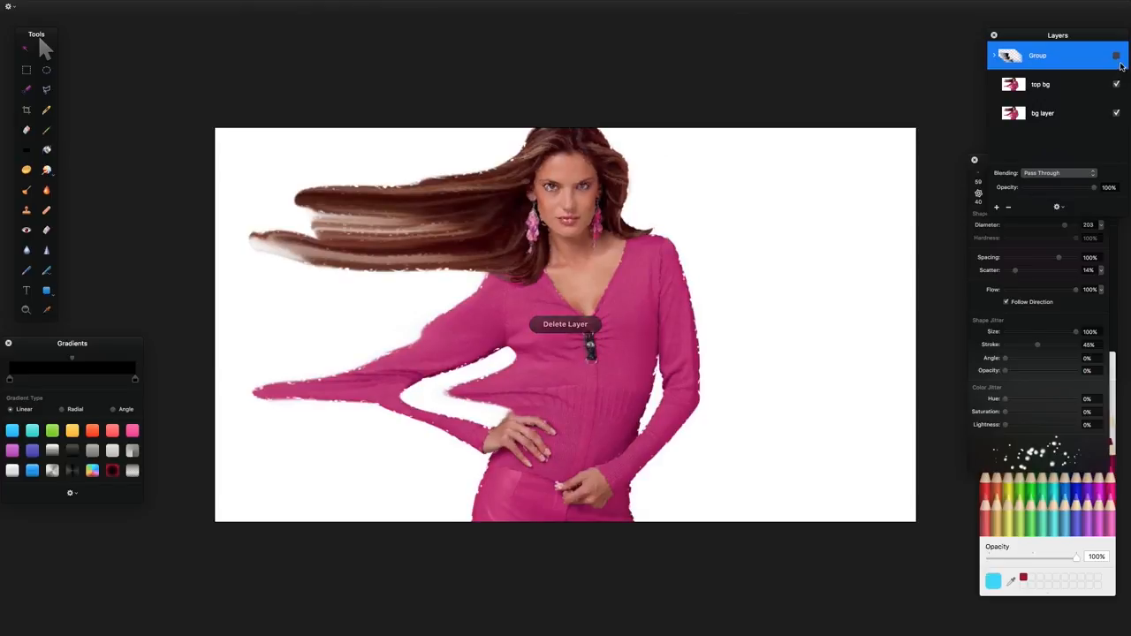
{"action": "left_click", "coordinate": [1118, 56]}
{"action": "left_click", "coordinate": [734, 218]}
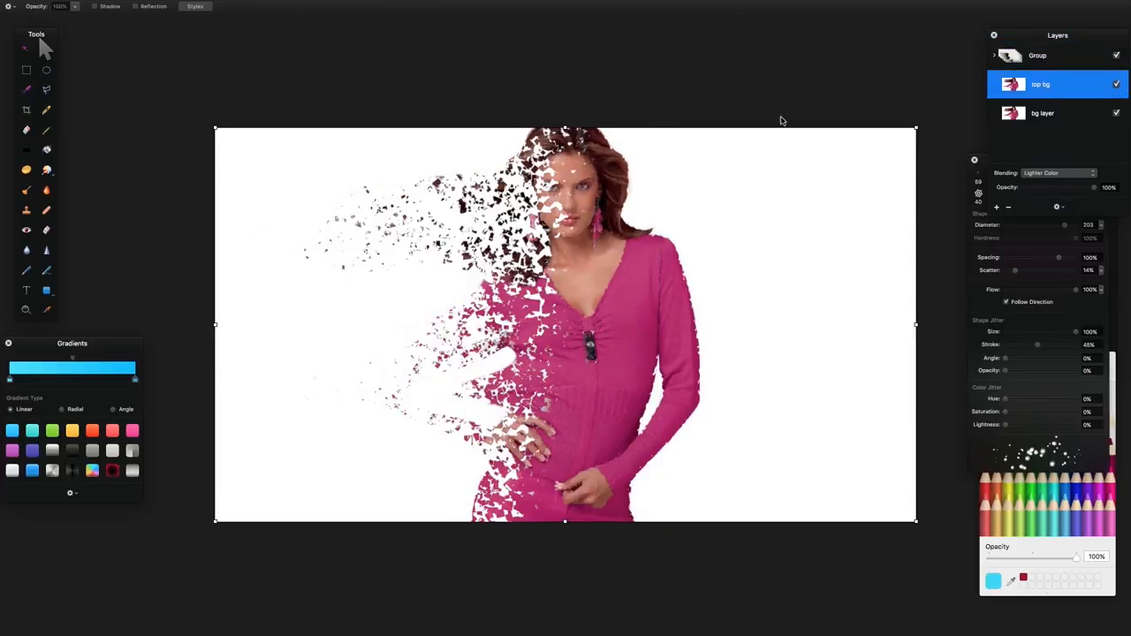